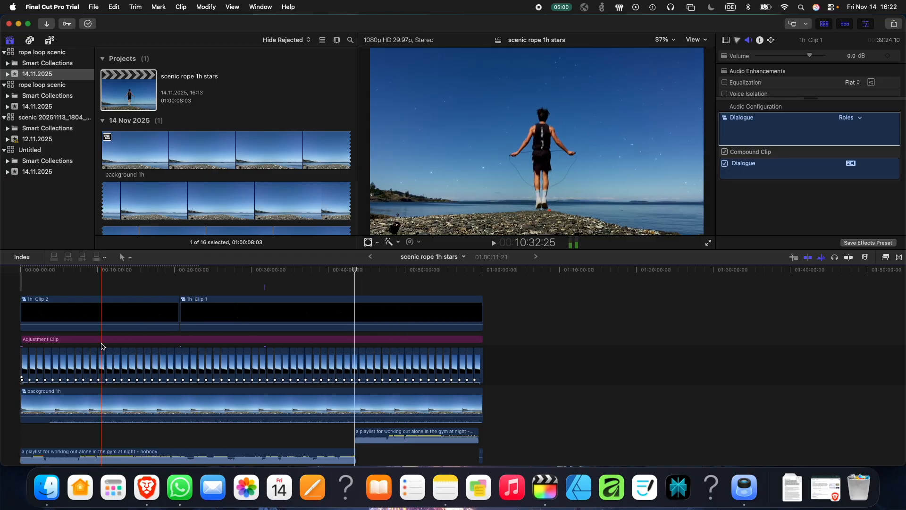
# Examine the nested compound clips inside background 1h down to the IMG_0817.MOV footage, and return to the scenic rope 1h stars timeline.
pyautogui.click(103, 364)
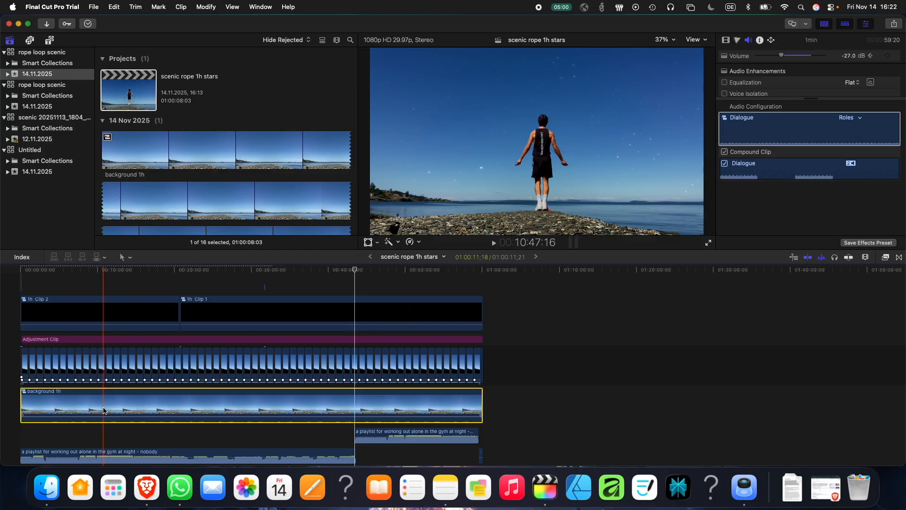
pyautogui.doubleClick(103, 364)
pyautogui.press('super+bracketleft')
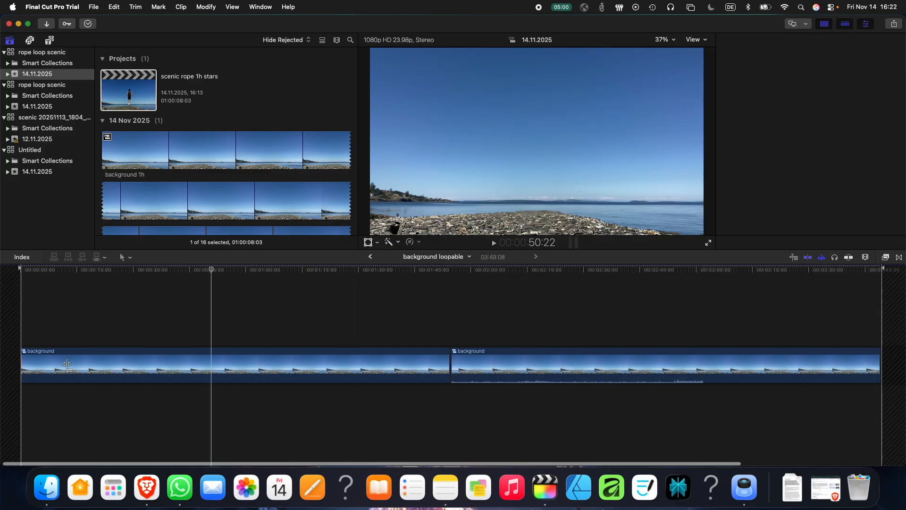
pyautogui.moveTo(102, 325); pyautogui.dragTo(162, 415)
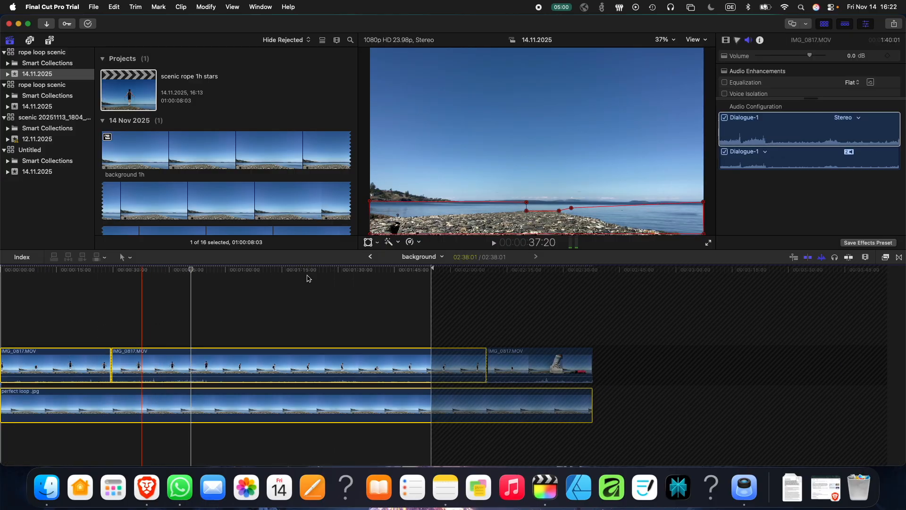
pyautogui.click(370, 256)
pyautogui.click(370, 256)
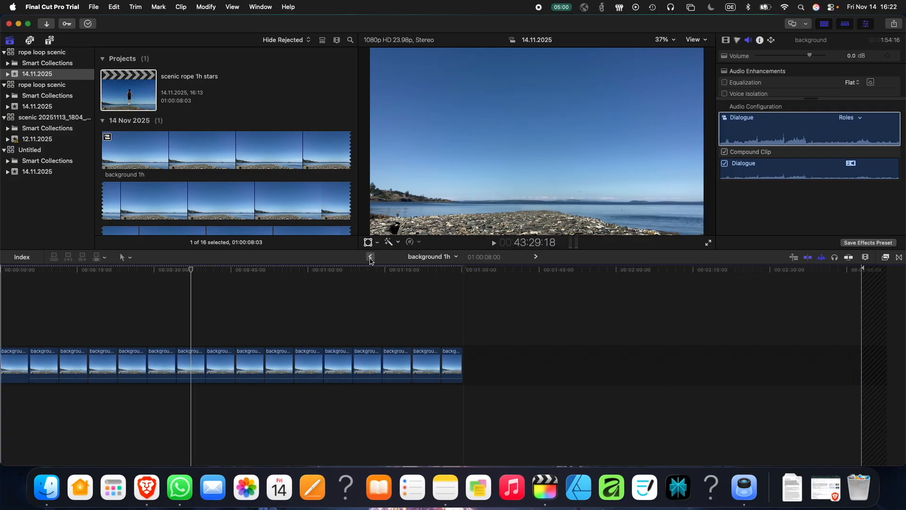
pyautogui.click(370, 256)
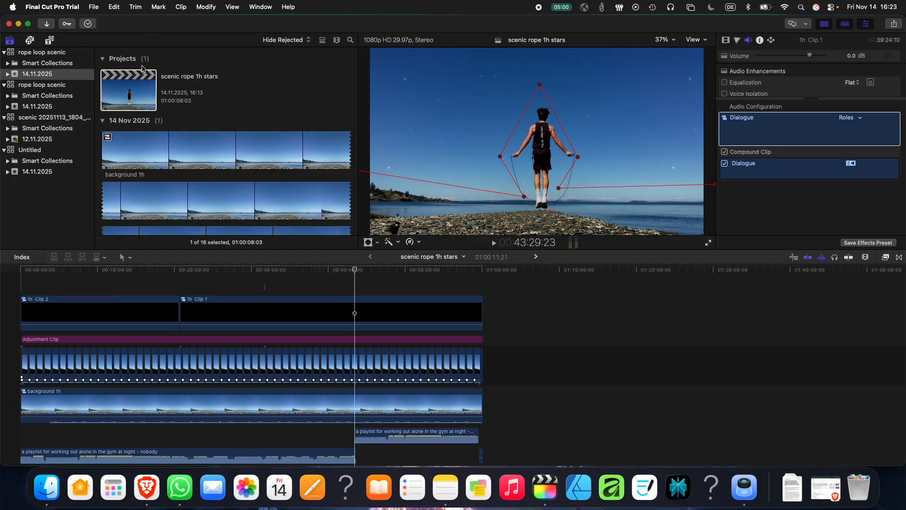
pyautogui.click(137, 90)
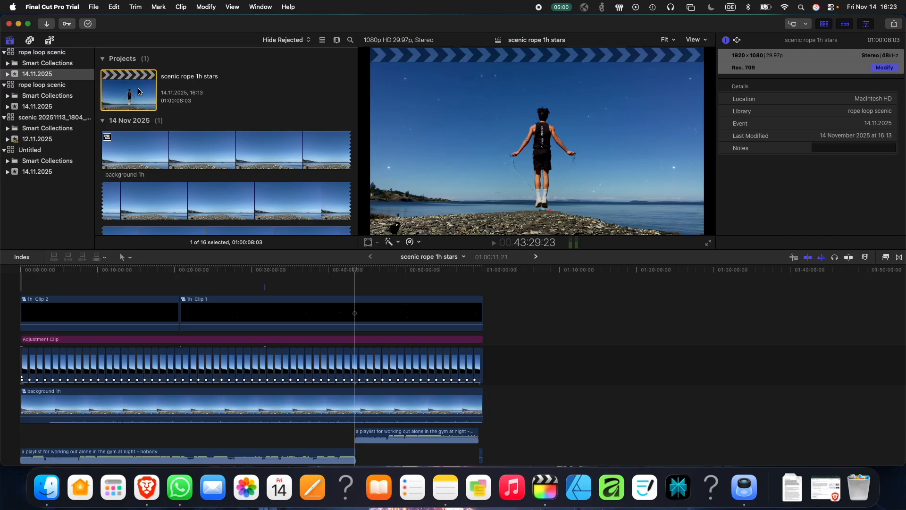
pyautogui.click(142, 315)
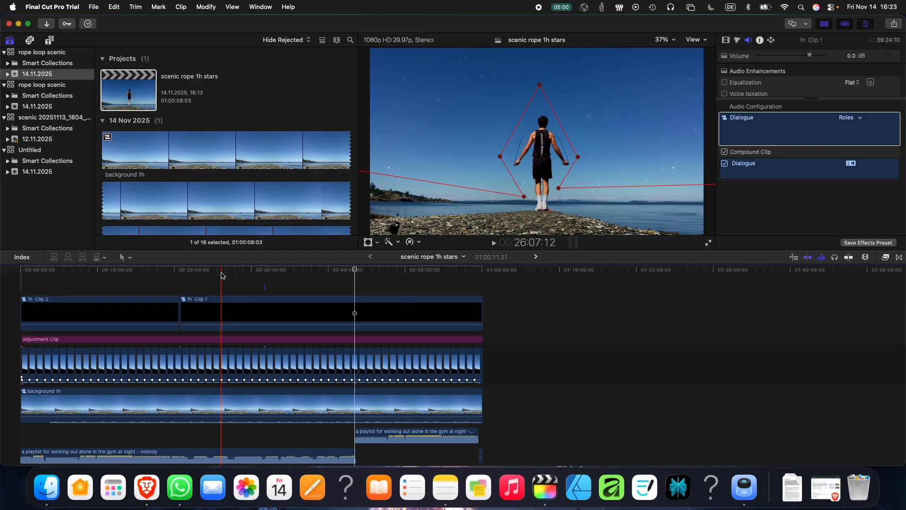
pyautogui.rightClick(169, 53)
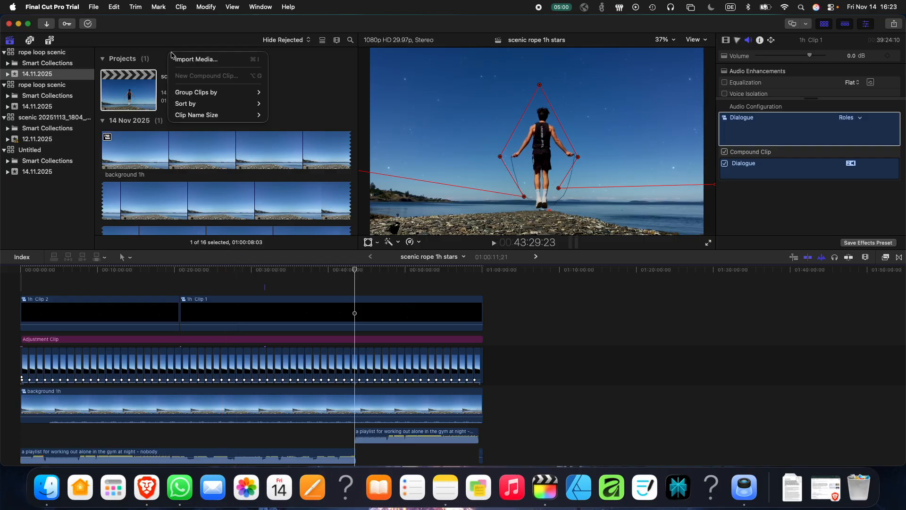
pyautogui.press('Escape')
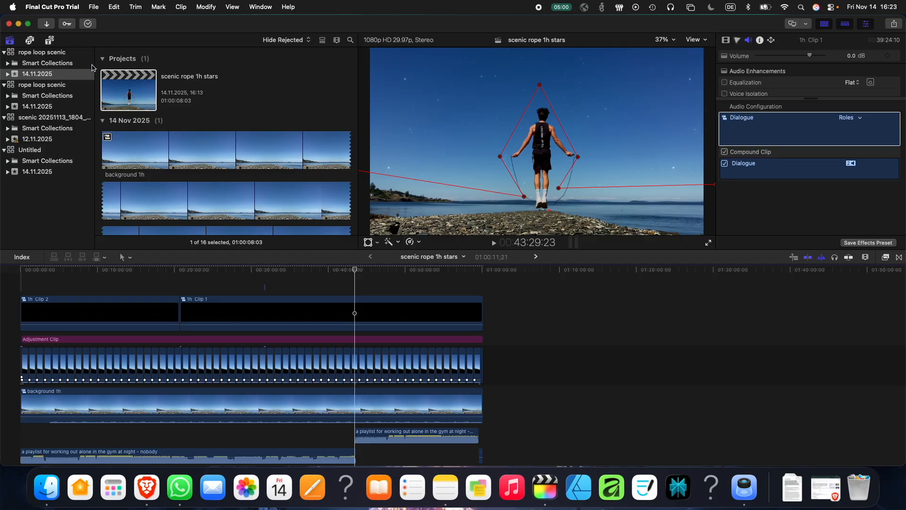
# Create a new project named 1h background in the 14.11.2025 event of the rope loop scenic library.
pyautogui.click(87, 78)
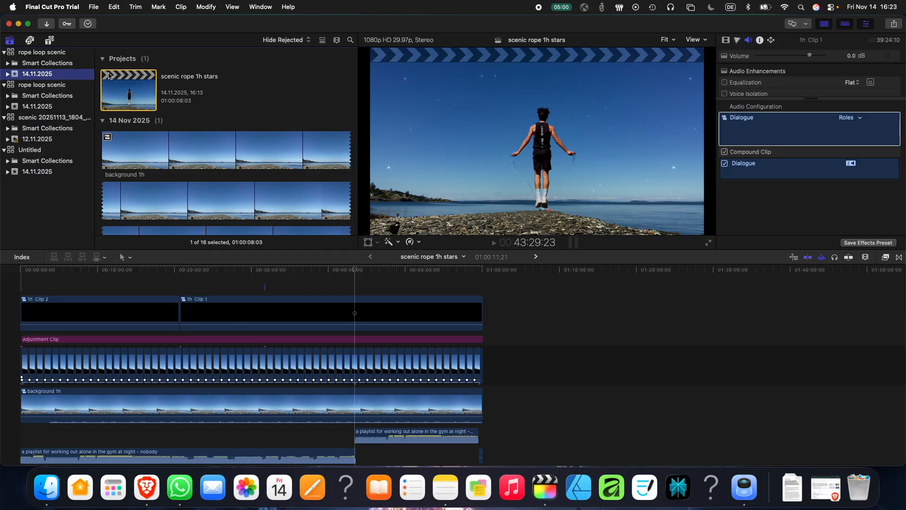
pyautogui.press('super+n')
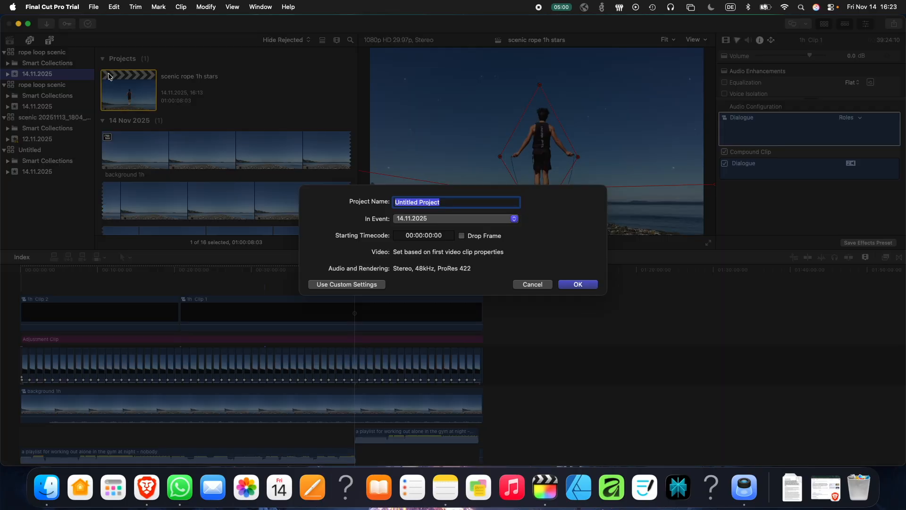
pyautogui.write('1h backgroun')
pyautogui.press('Return')
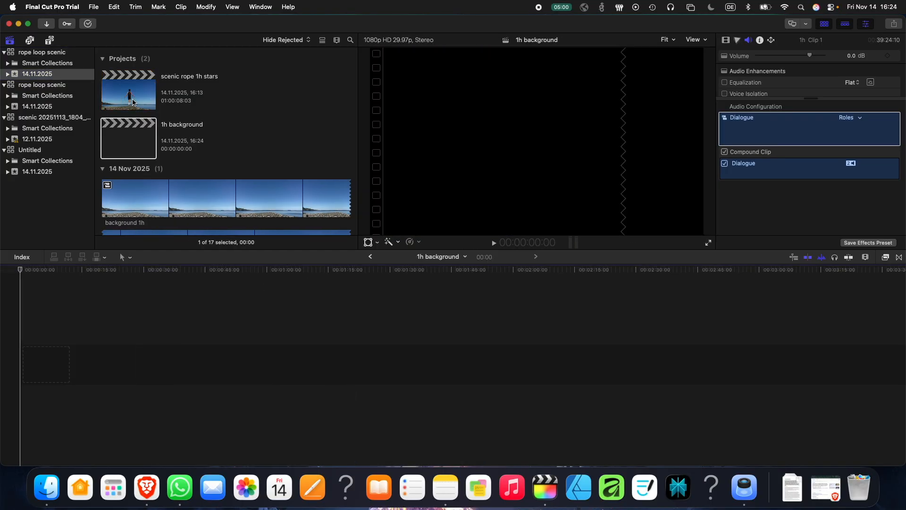
# Create another project named main in the 14.11.2025 event.
pyautogui.click(133, 103)
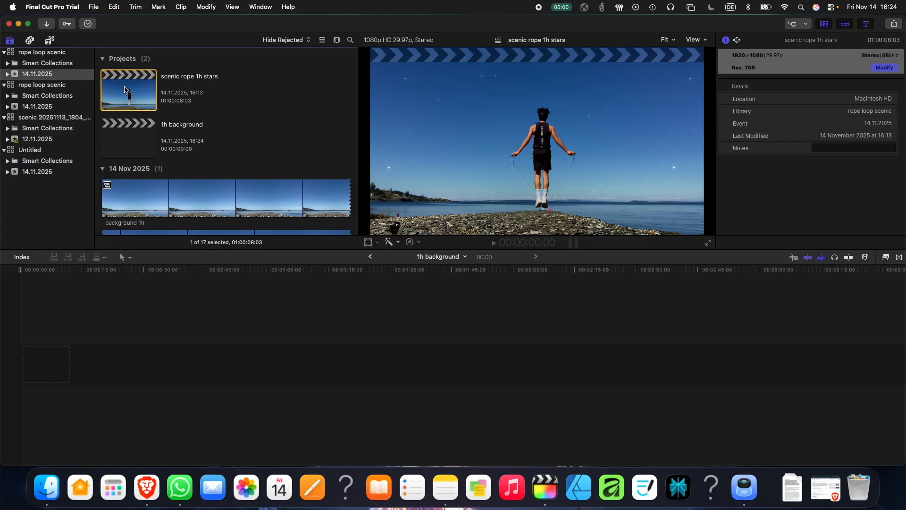
pyautogui.rightClick(304, 95)
pyautogui.click(275, 104)
pyautogui.press('super+n')
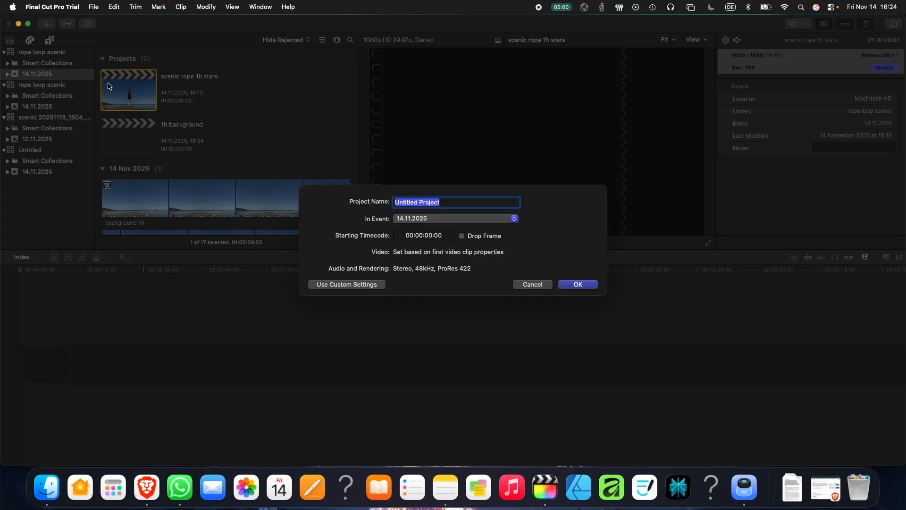
pyautogui.write('main')
pyautogui.press('Return')
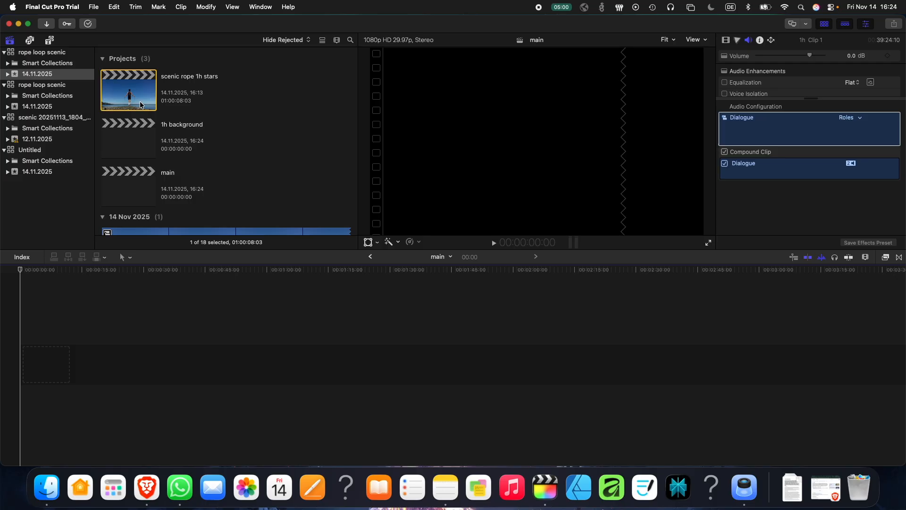
# Create a third project named master in the same event.
pyautogui.press('super+n')
pyautogui.write('master')
pyautogui.press('Return')
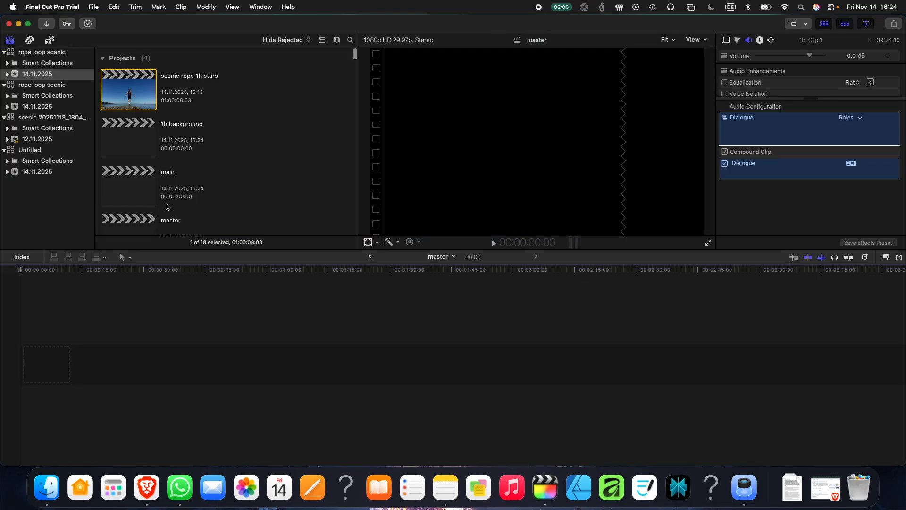
# Rename the master project as master export.
pyautogui.scroll(-2, 179, 175)
pyautogui.click(186, 175)
pyautogui.click(186, 175)
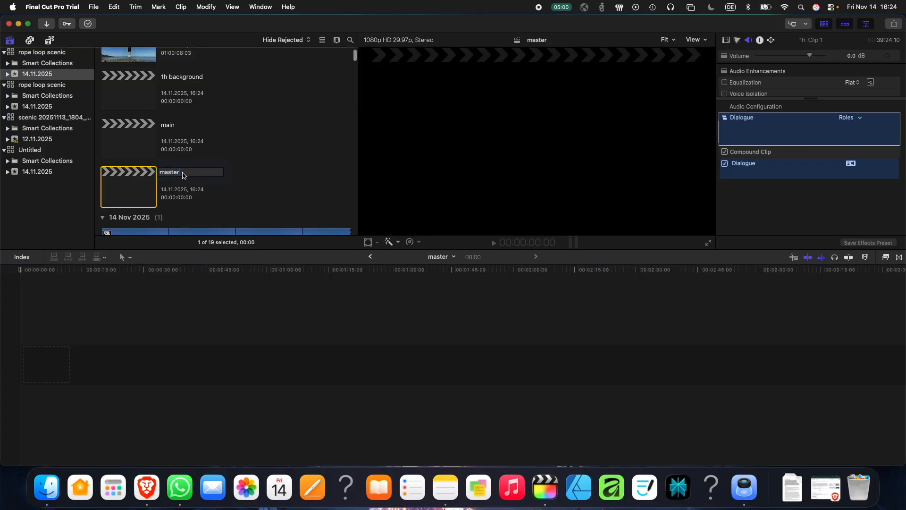
pyautogui.write('export')
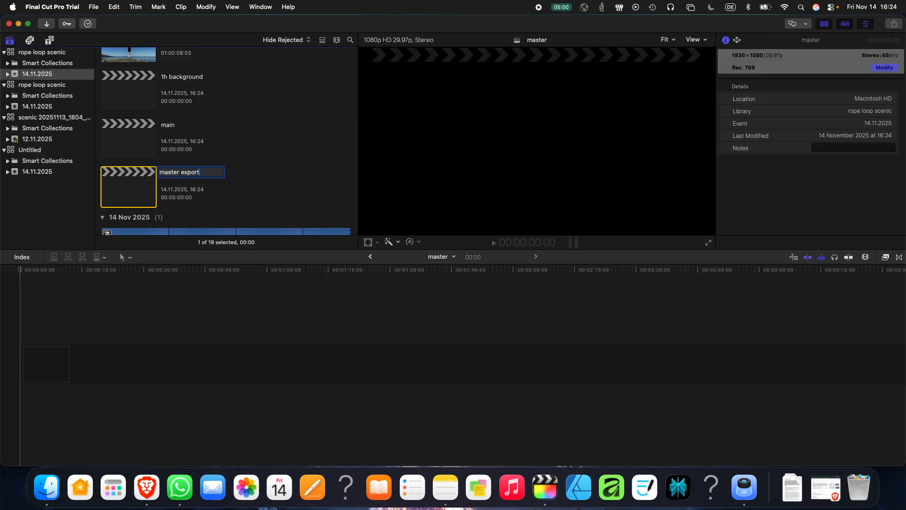
pyautogui.press('Return')
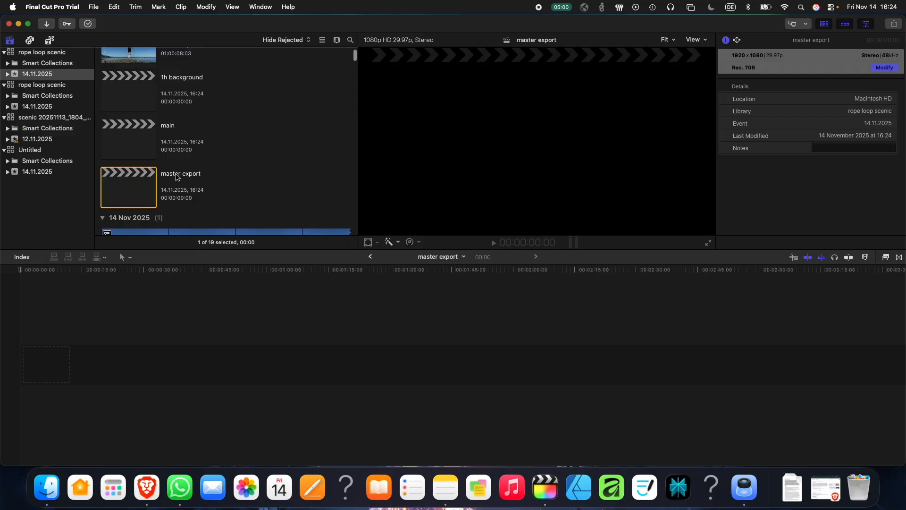
# Shorten the master export project's name to export.
pyautogui.doubleClick(177, 175)
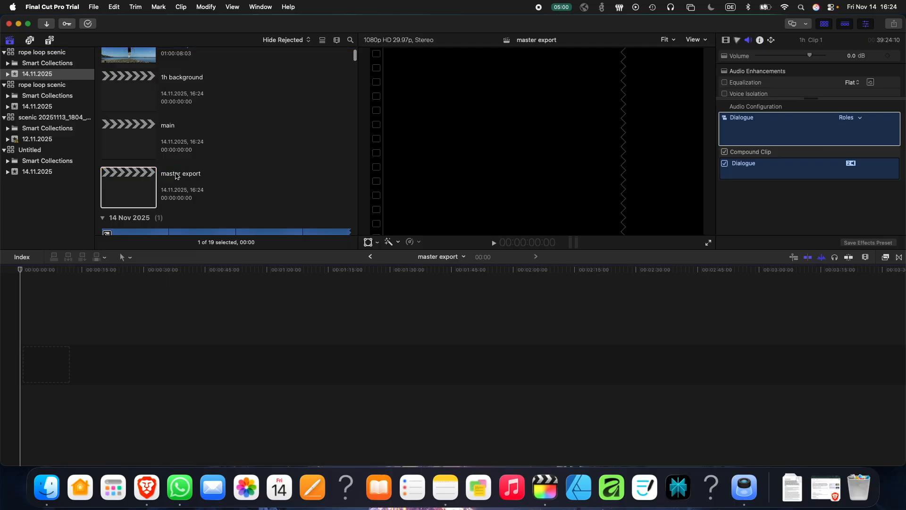
pyautogui.click(179, 175)
pyautogui.moveTo(183, 173); pyautogui.dragTo(145, 171)
pyautogui.press('BackSpace')
pyautogui.press('Return')
# Open the scenic rope 1h stars project and copy its background 1h compound clip from the timeline.
pyautogui.scroll(2, 145, 172)
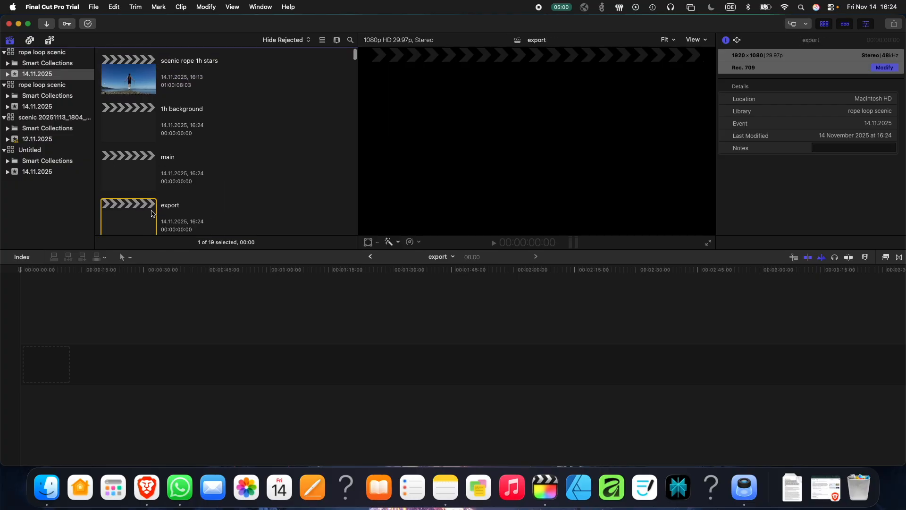
pyautogui.click(185, 71)
pyautogui.doubleClick(186, 71)
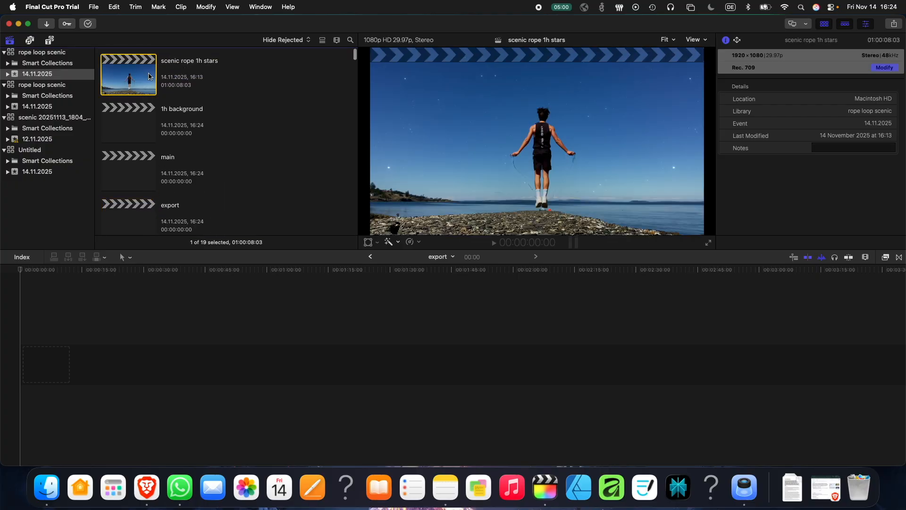
pyautogui.scroll(-1, 242, 385)
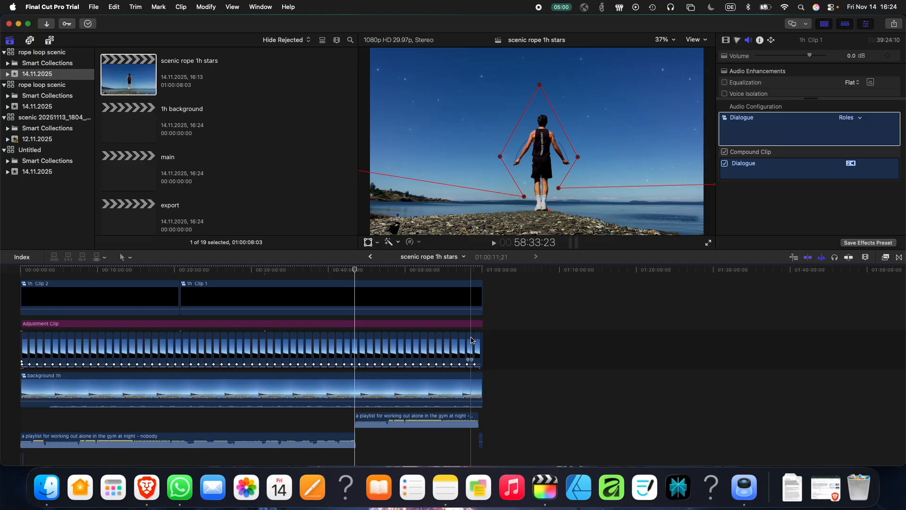
pyautogui.moveTo(491, 388); pyautogui.dragTo(282, 389)
pyautogui.press('super+c')
# Open the 1h background project and paste the copied background 1h clip at the start of its timeline.
pyautogui.scroll(-1, 128, 151)
pyautogui.click(135, 113)
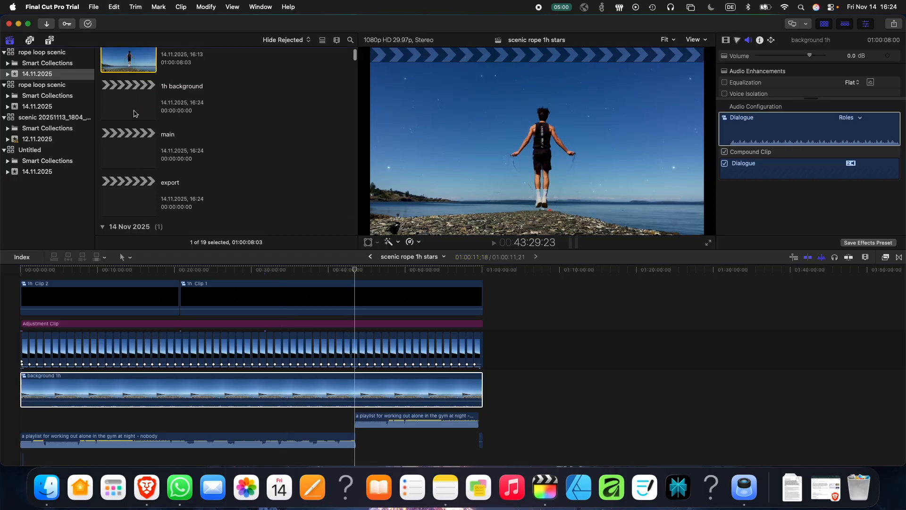
pyautogui.doubleClick(134, 113)
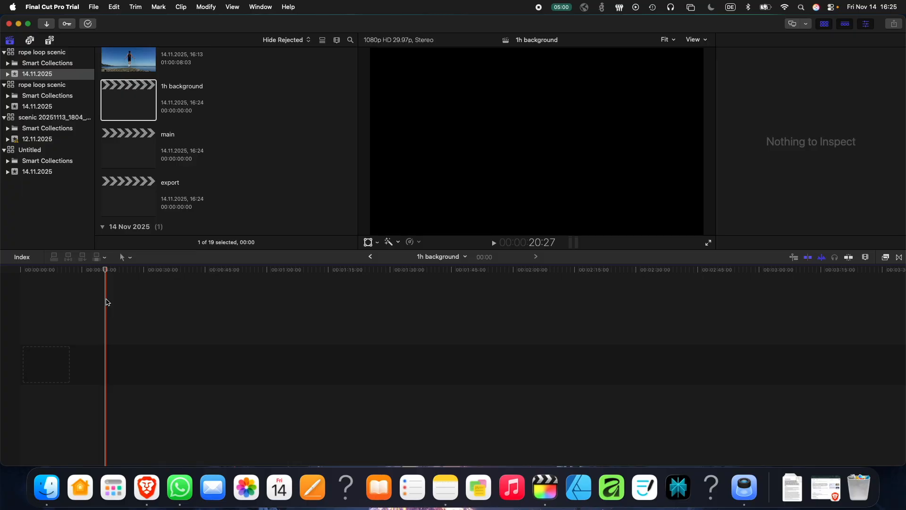
pyautogui.click(18, 273)
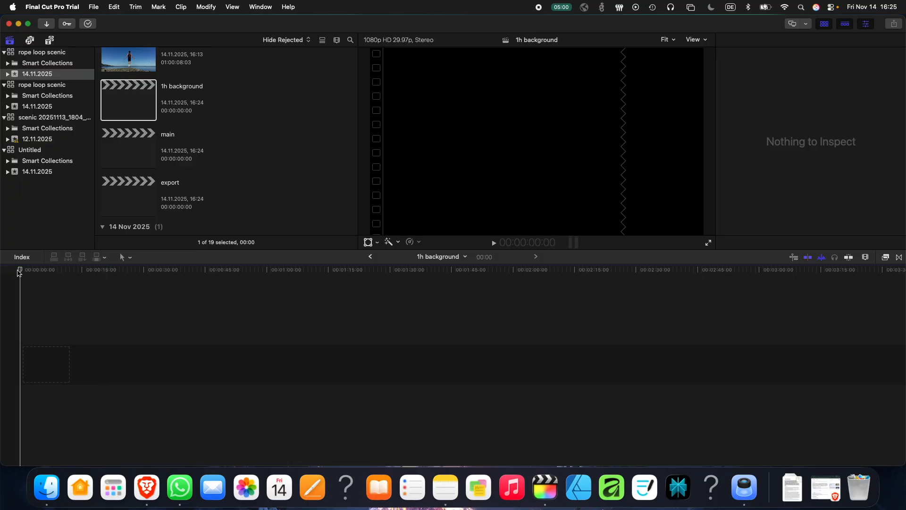
pyautogui.press('super+v')
pyautogui.press('Home')
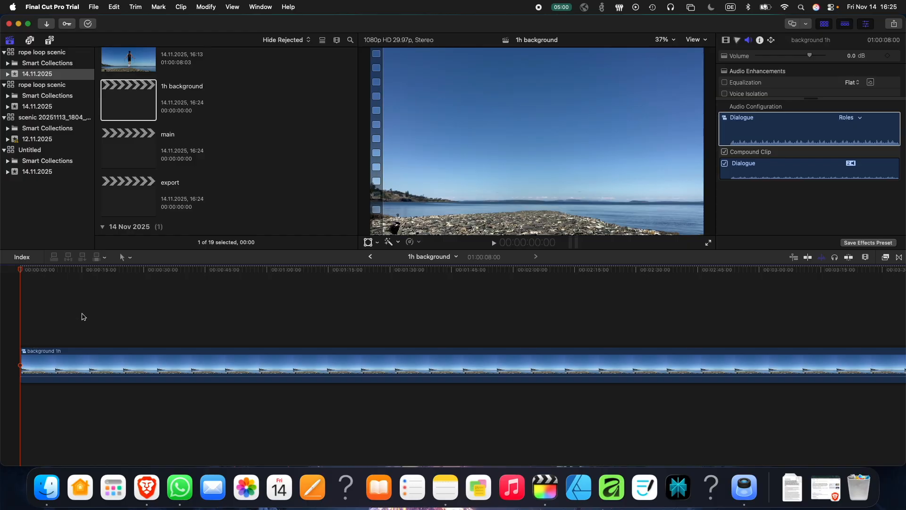
# Examine the nested background loopable clip and its background segments inside the pasted background 1h compound clip.
pyautogui.doubleClick(66, 354)
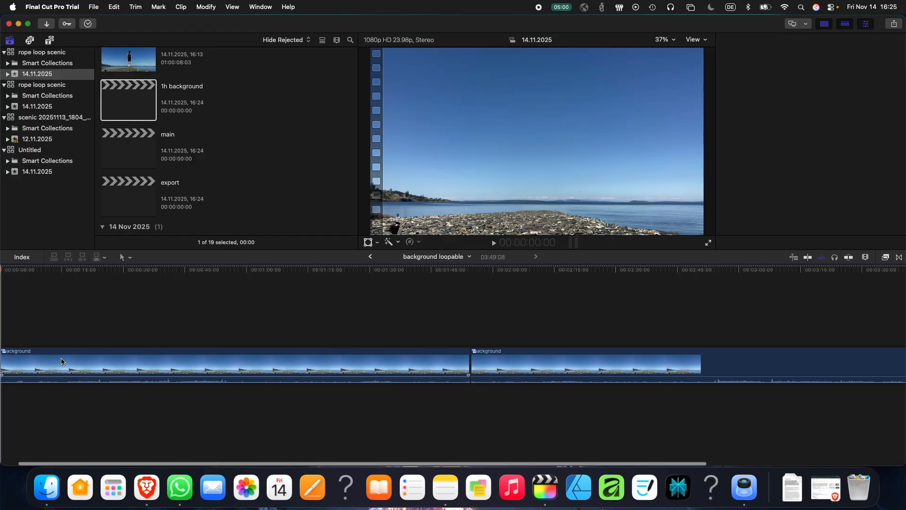
pyautogui.click(61, 362)
pyautogui.click(306, 320)
pyautogui.moveTo(540, 309); pyautogui.dragTo(187, 326)
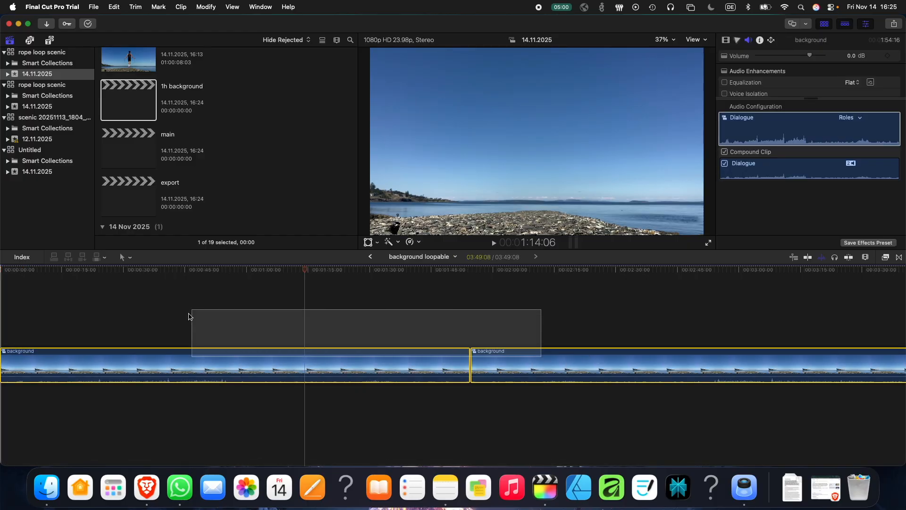
pyautogui.click(370, 257)
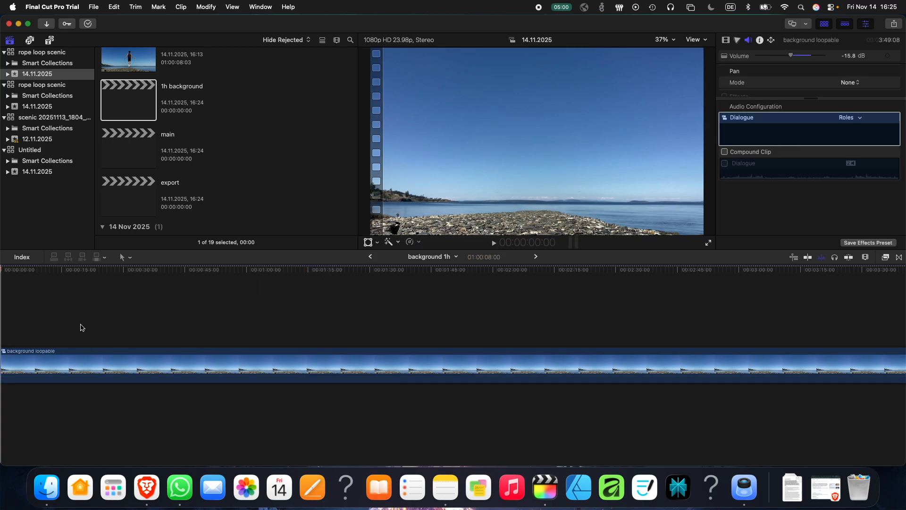
pyautogui.doubleClick(81, 361)
pyautogui.click(80, 361)
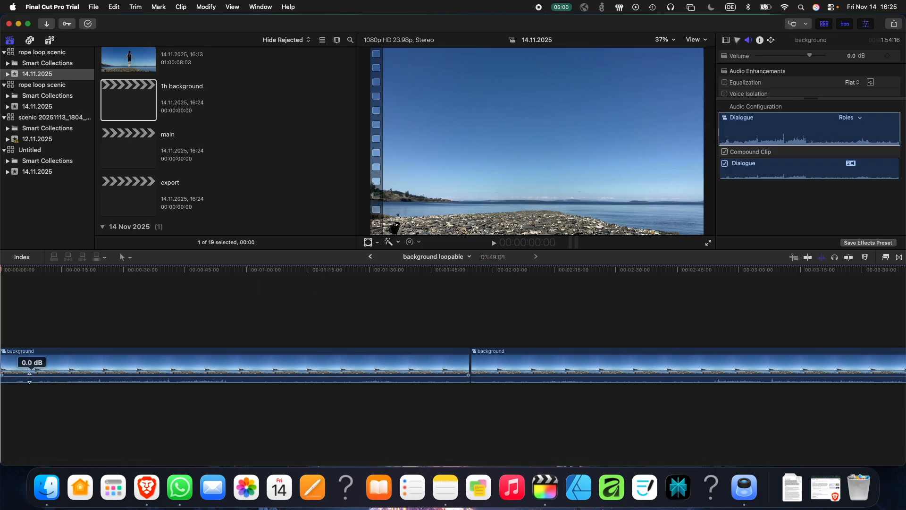
pyautogui.moveTo(83, 364); pyautogui.dragTo(94, 331)
pyautogui.press('super+z')
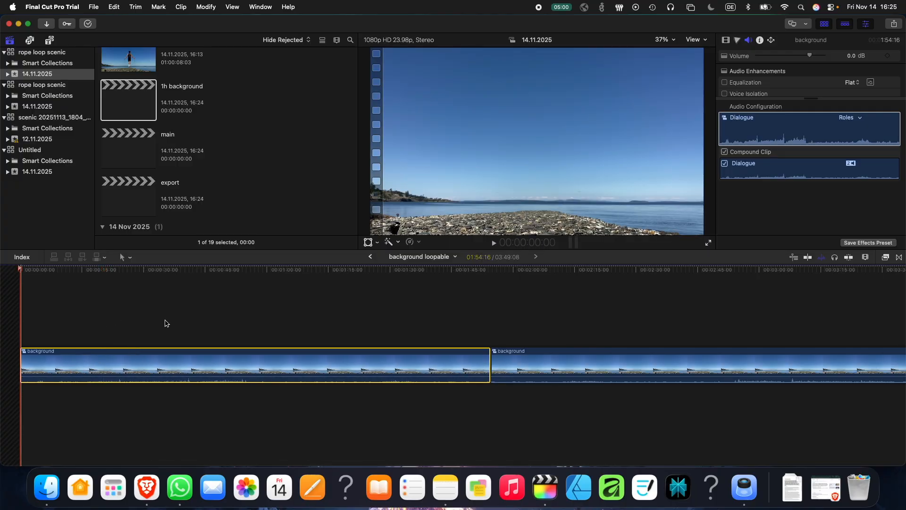
# Reopen the scenic rope 1h stars project and look inside its background 1h compound clip.
pyautogui.scroll(3, 198, 142)
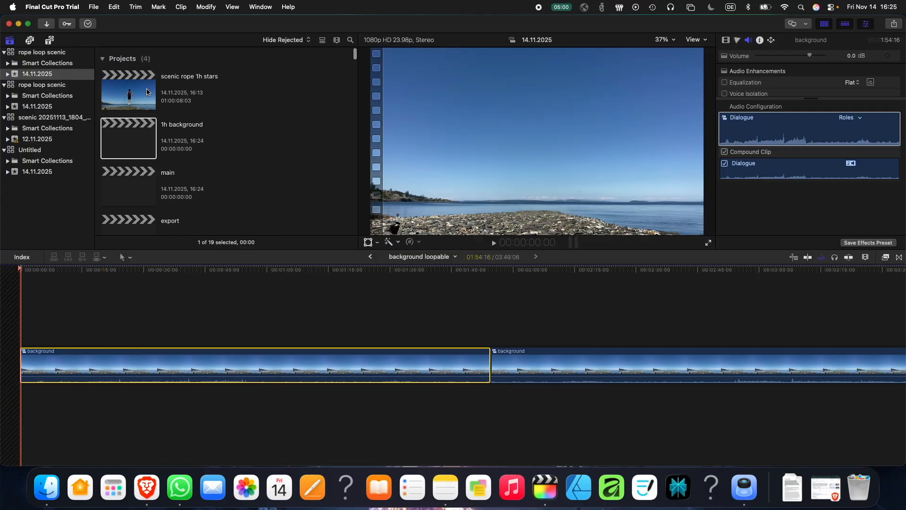
pyautogui.doubleClick(148, 92)
pyautogui.scroll(-2, 142, 212)
pyautogui.click(135, 166)
pyautogui.doubleClick(128, 193)
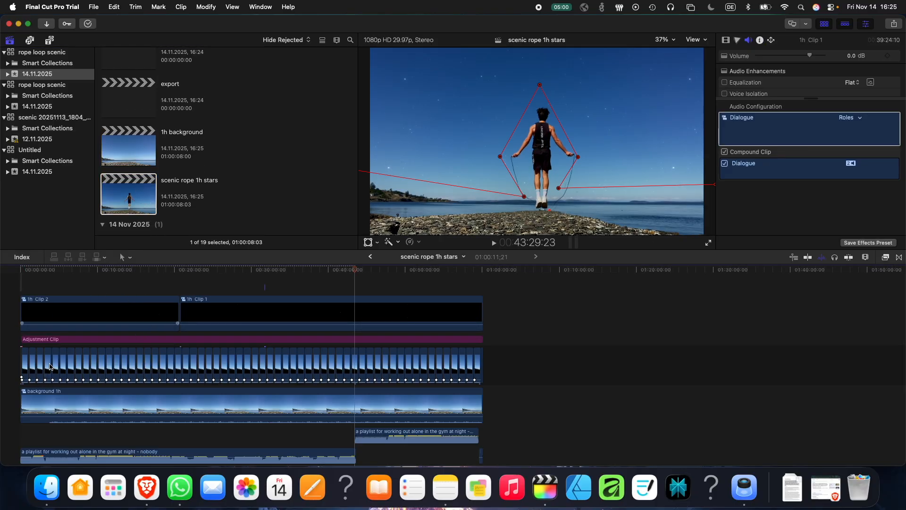
pyautogui.doubleClick(28, 399)
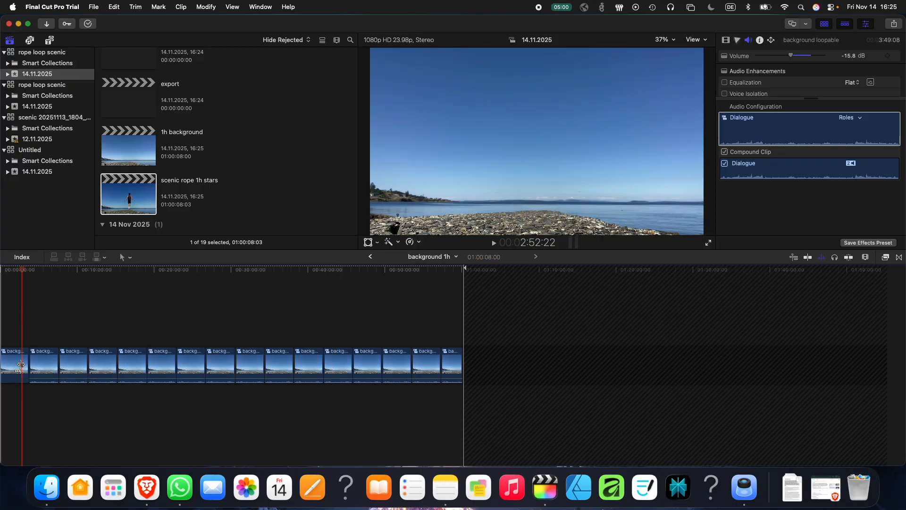
# Examine the background segment nested in the background loopable clip, and return to the background 1h level.
pyautogui.click(35, 357)
pyautogui.click(71, 343)
pyautogui.doubleClick(70, 366)
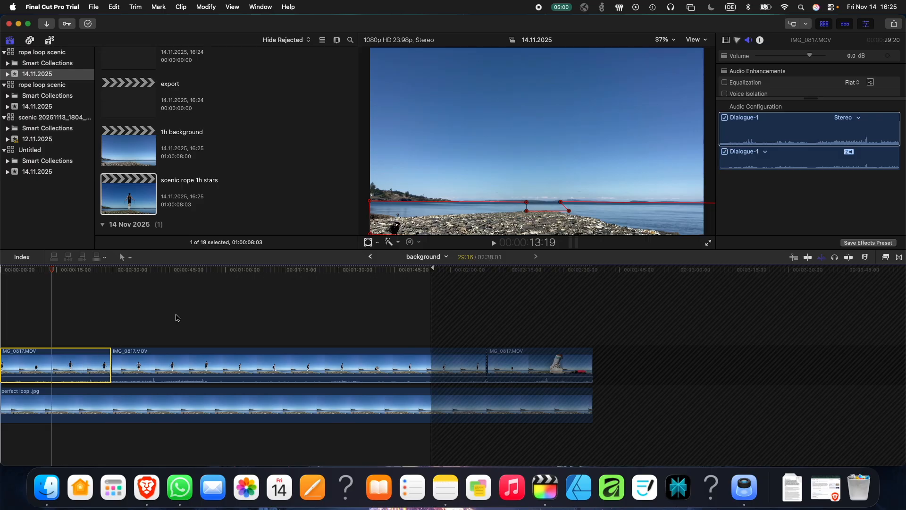
pyautogui.click(370, 256)
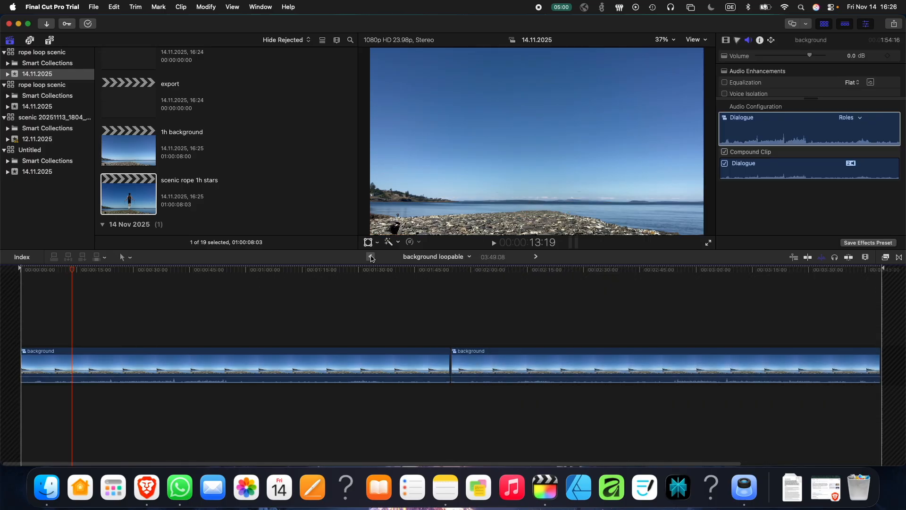
pyautogui.click(370, 257)
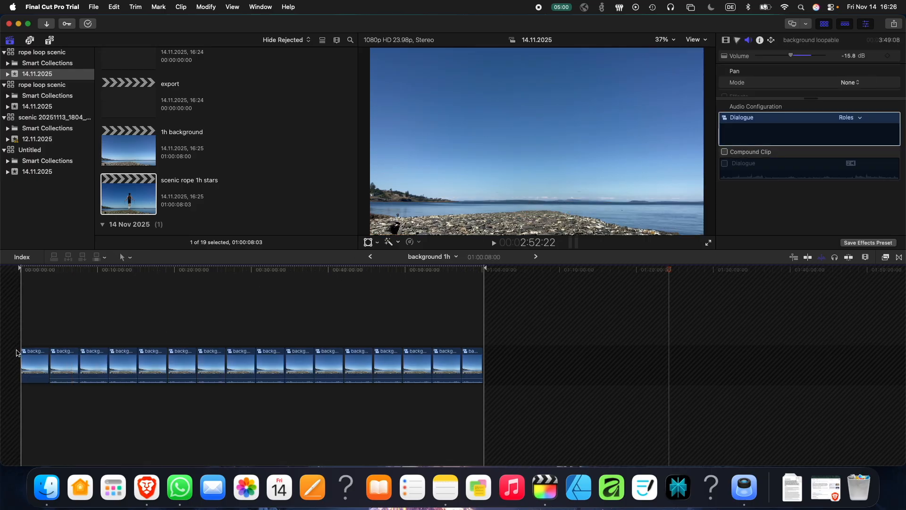
# Reopen the 1h background project and view its whole background 1h clip.
pyautogui.click(142, 145)
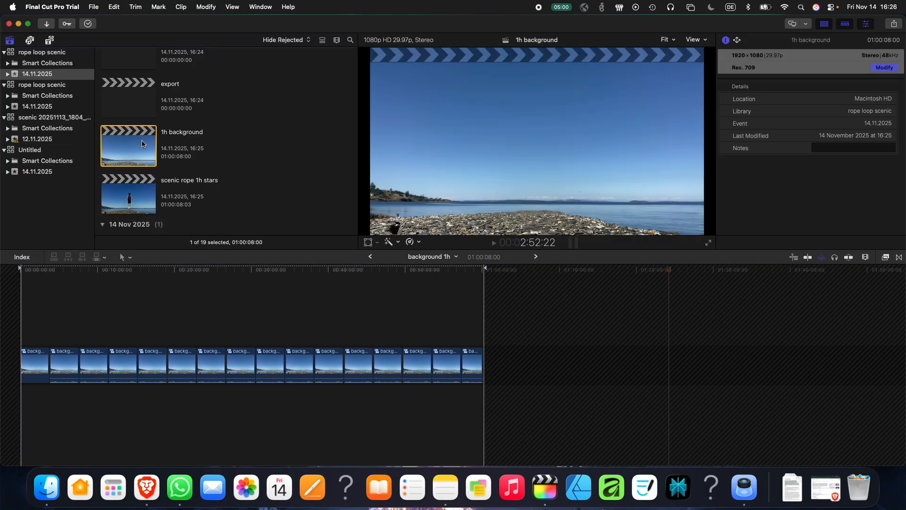
pyautogui.doubleClick(134, 151)
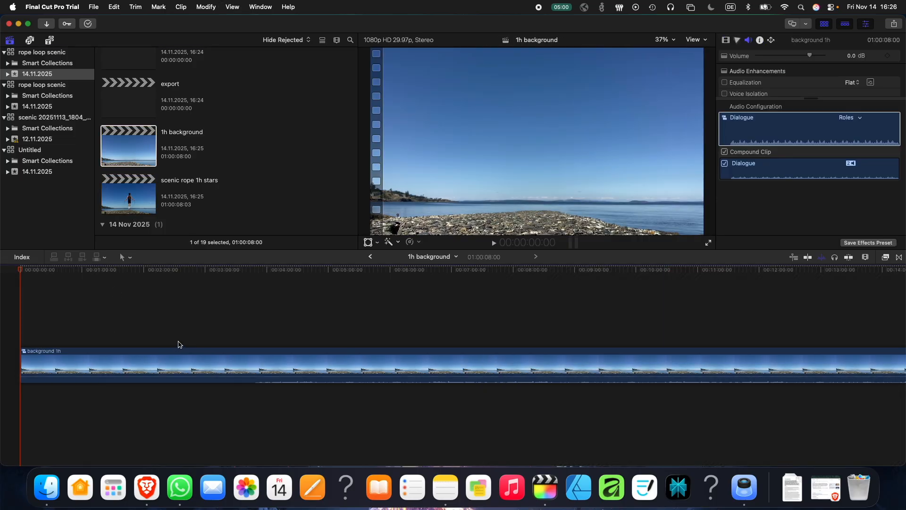
pyautogui.hotkey('shift', 'z')
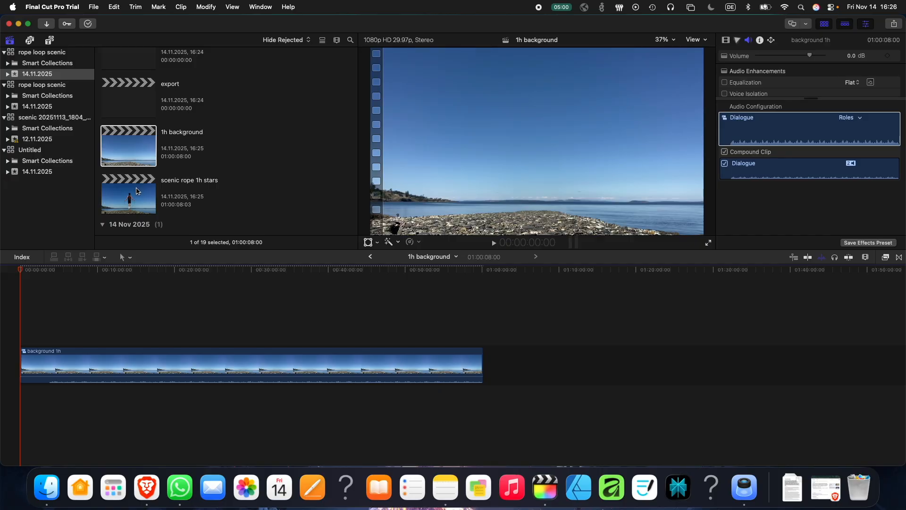
# Copy the primary storyline rope clips from the scenic rope 1h stars project and paste them at the start of the main project.
pyautogui.doubleClick(136, 190)
pyautogui.moveTo(510, 366); pyautogui.dragTo(44, 371)
pyautogui.moveTo(44, 371); pyautogui.dragTo(19, 371)
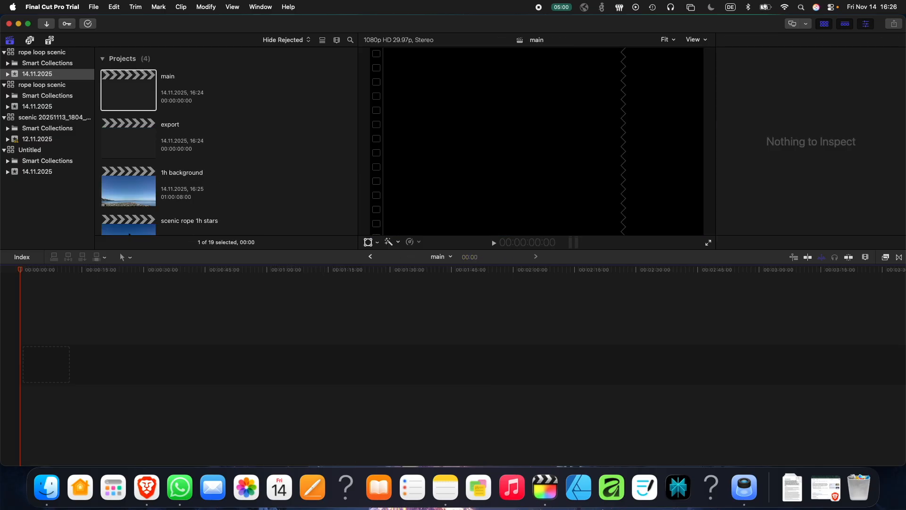
pyautogui.press('super+v')
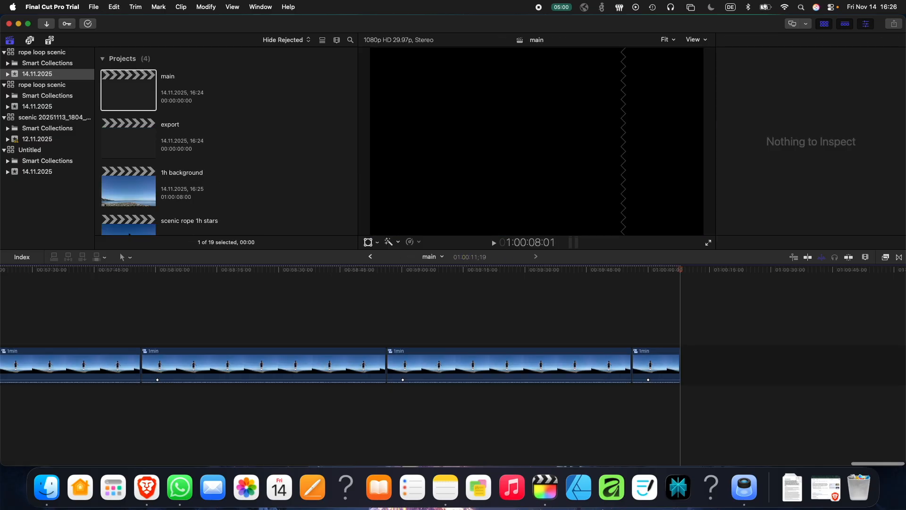
# Review the pasted rope clips at several points of the main project's timeline, including its start.
pyautogui.click(219, 282)
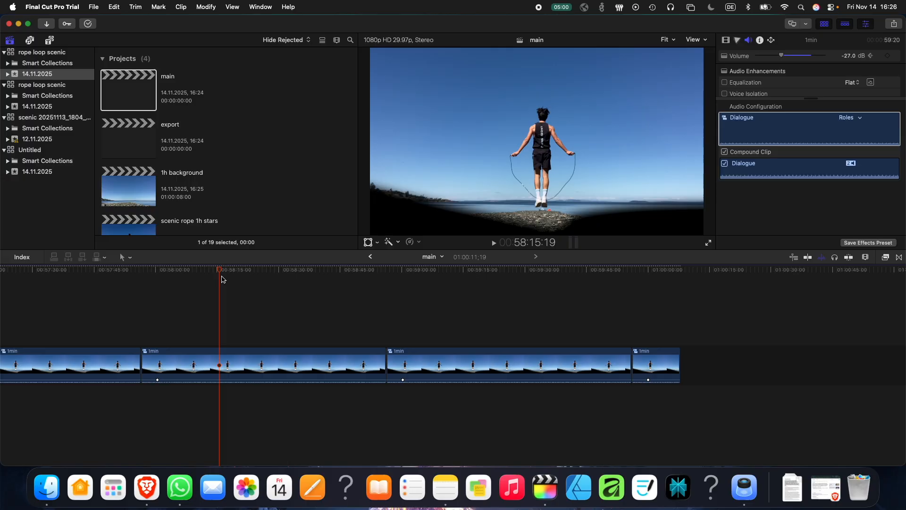
pyautogui.moveTo(220, 272); pyautogui.dragTo(0, 283)
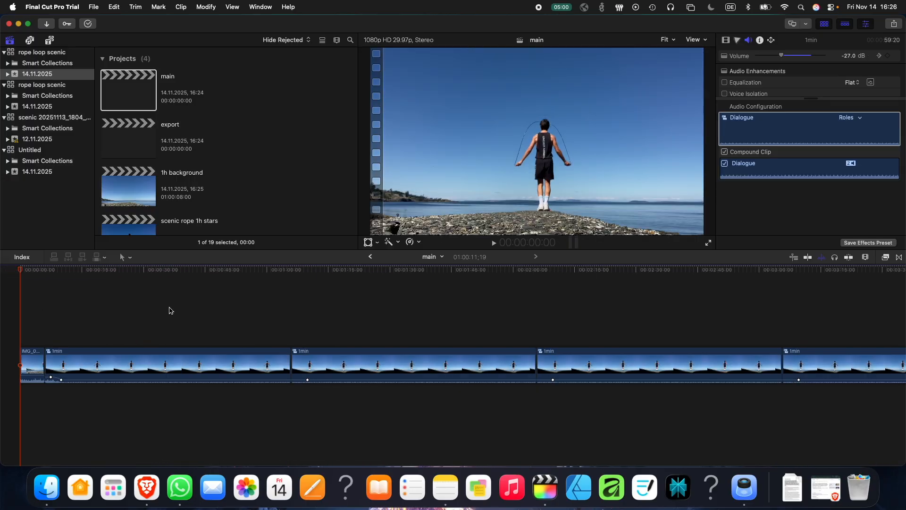
pyautogui.click(109, 304)
pyautogui.click(64, 297)
pyautogui.moveTo(62, 271); pyautogui.dragTo(20, 283)
pyautogui.click(82, 288)
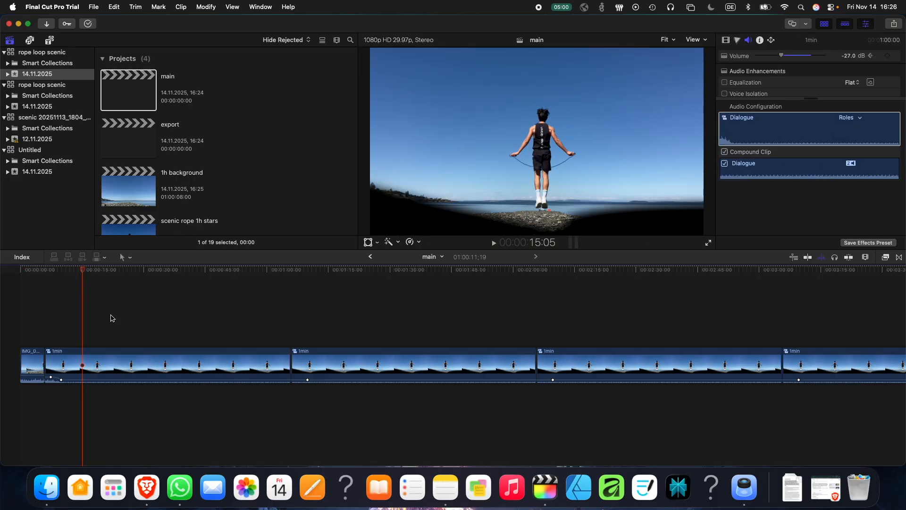
pyautogui.moveTo(82, 268); pyautogui.dragTo(79, 283)
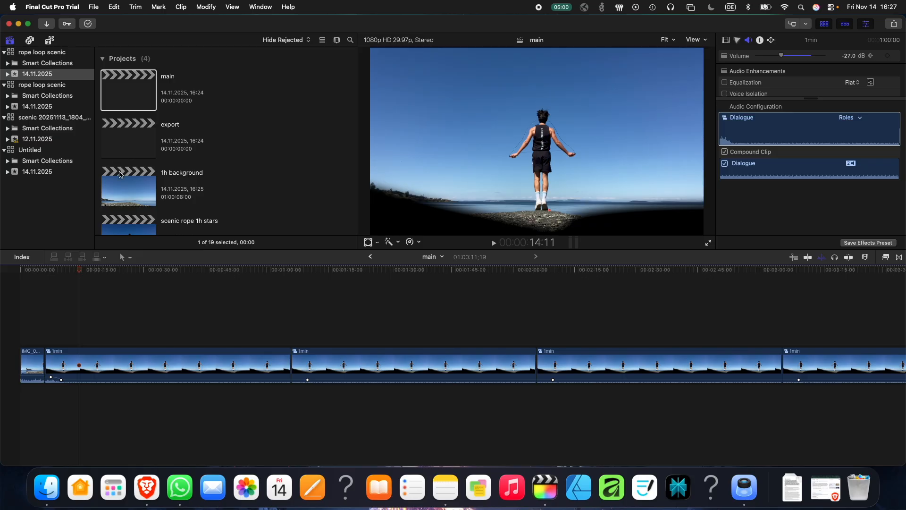
# Reopen the scenic rope 1h stars project and select all audio clips beneath the background 1h clip to review its layers.
pyautogui.click(107, 180)
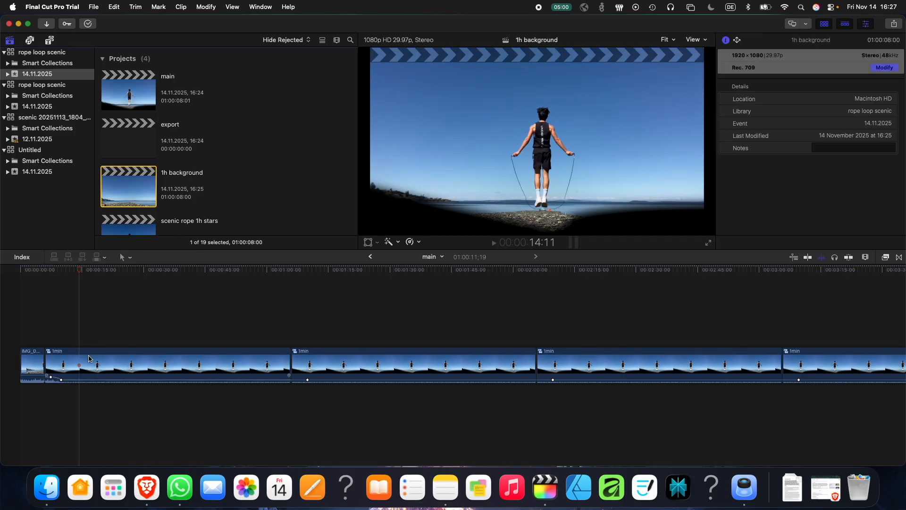
pyautogui.click(131, 156)
pyautogui.scroll(-2, 132, 222)
pyautogui.doubleClick(134, 231)
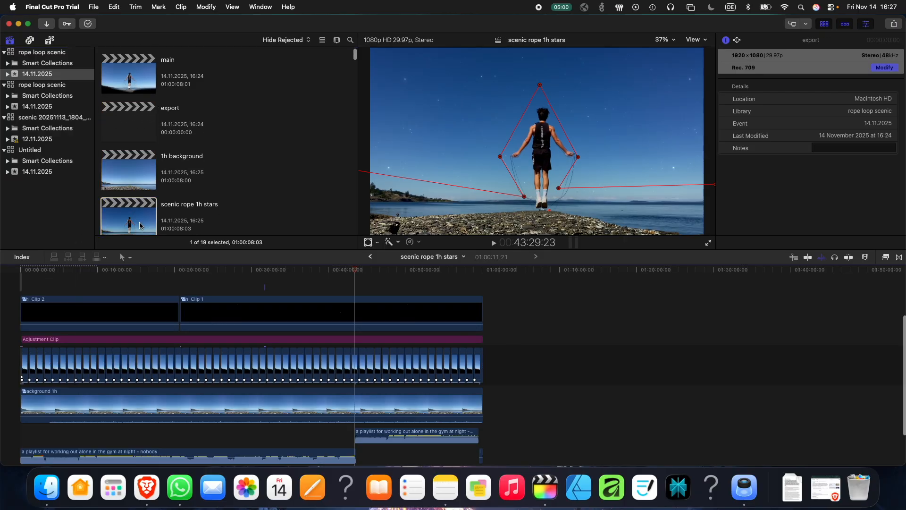
pyautogui.scroll(-3, 198, 297)
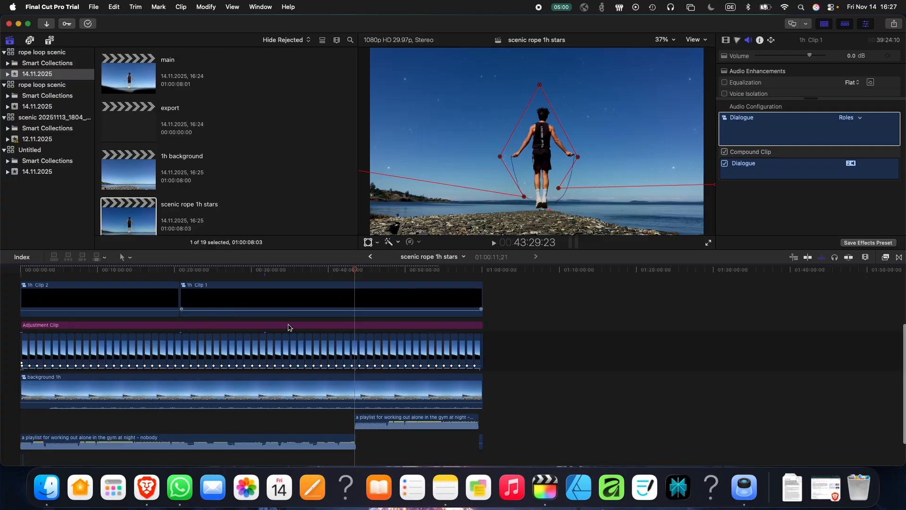
pyautogui.scroll(-5, 376, 386)
pyautogui.moveTo(486, 438); pyautogui.dragTo(259, 394)
pyautogui.moveTo(29, 429); pyautogui.dragTo(14, 433)
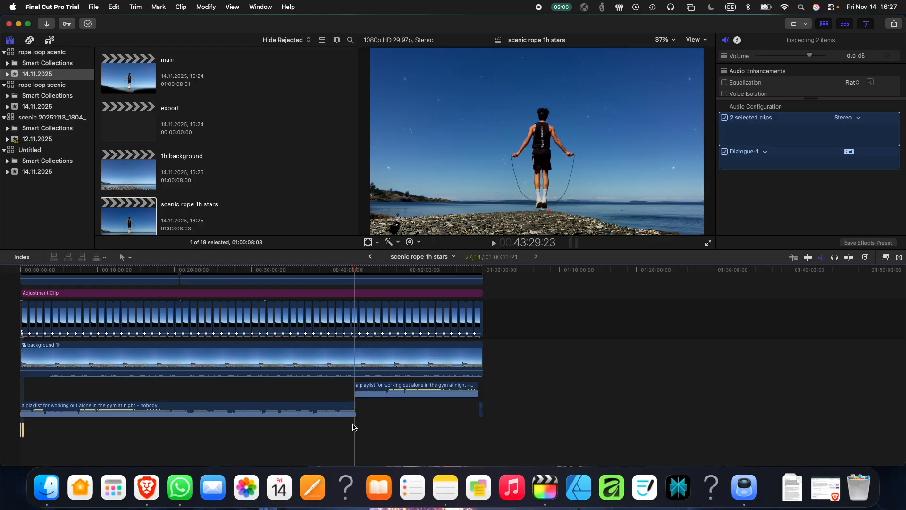
pyautogui.moveTo(500, 439); pyautogui.dragTo(21, 385)
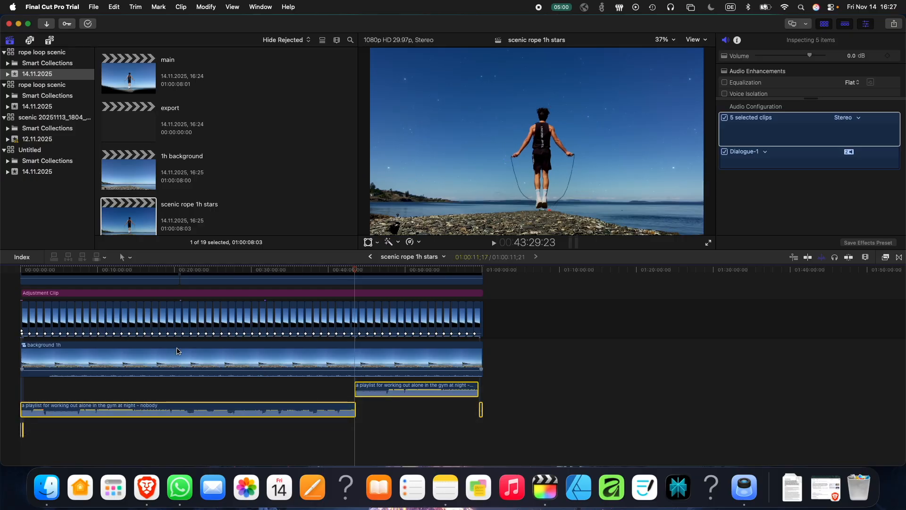
pyautogui.scroll(3, 178, 343)
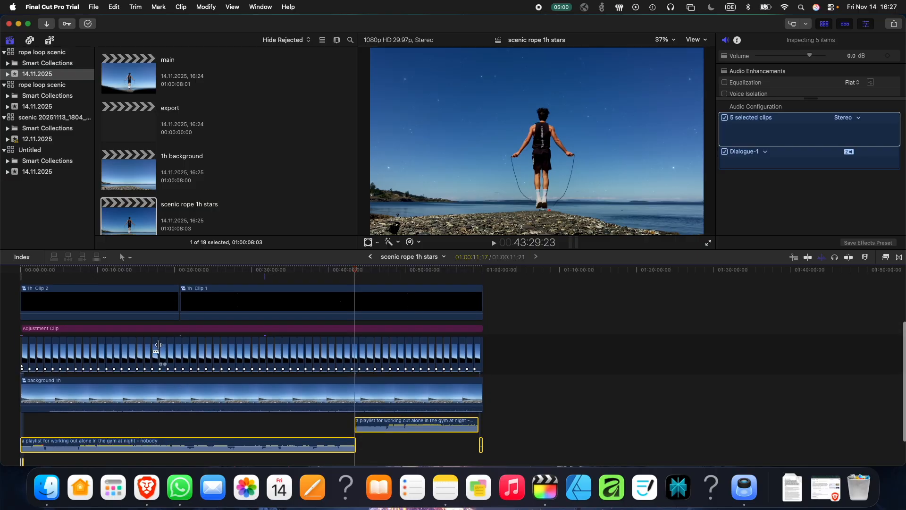
# Open the 1h background project and crop away about the upper two thirds of the background 1h clip's frame, to just above the horizon.
pyautogui.doubleClick(161, 330)
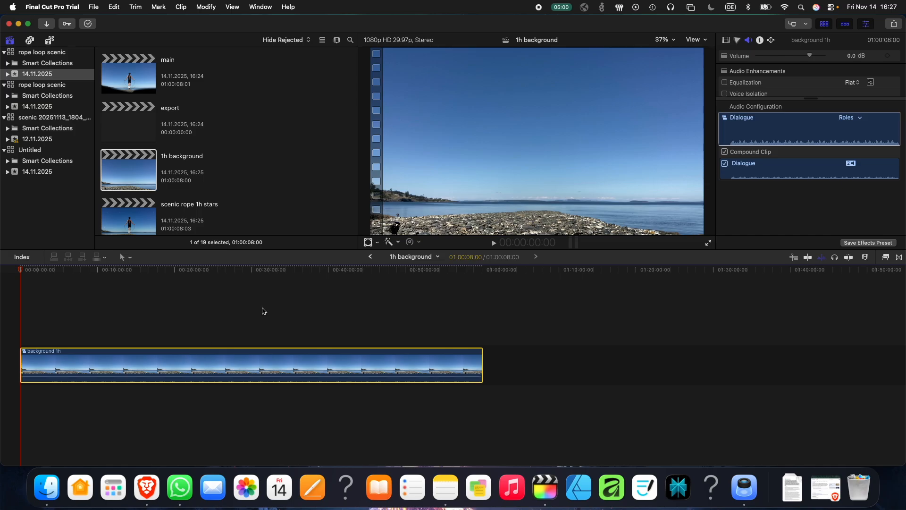
pyautogui.click(368, 242)
pyautogui.click(378, 242)
pyautogui.click(401, 264)
pyautogui.moveTo(537, 48); pyautogui.dragTo(543, 175)
pyautogui.click(700, 55)
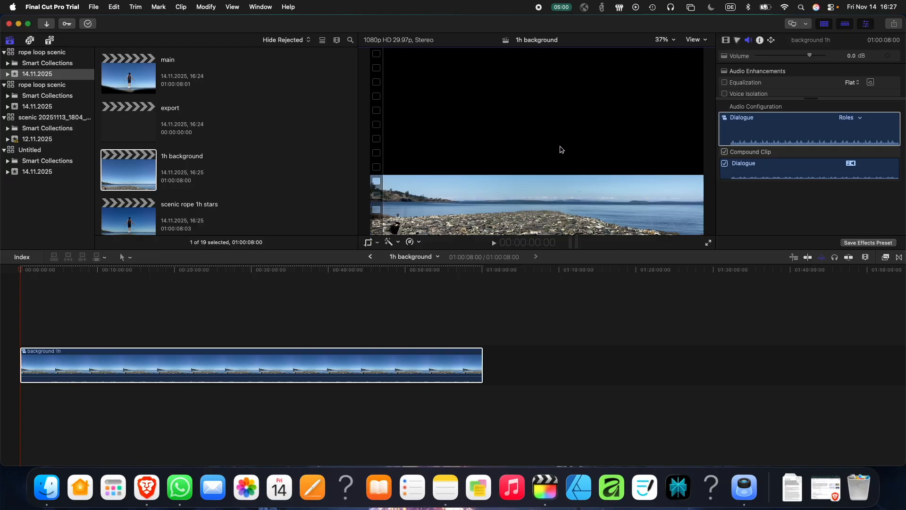
# Start a Social Media export of the 1h background project after checking its output settings.
pyautogui.click(899, 24)
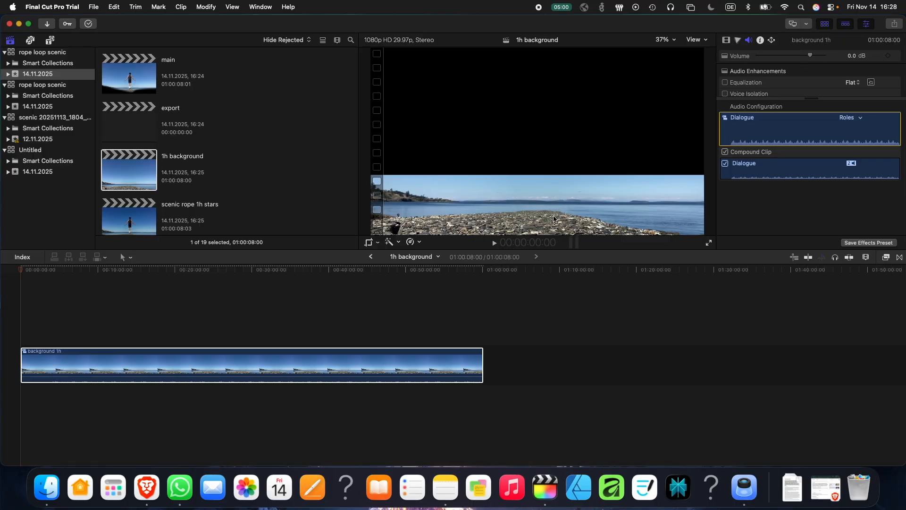
pyautogui.click(463, 116)
pyautogui.click(463, 116)
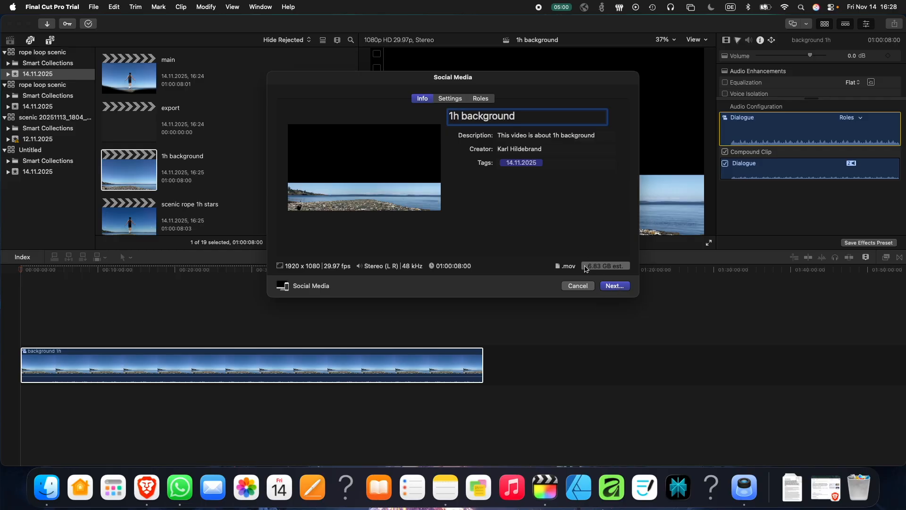
pyautogui.click(451, 98)
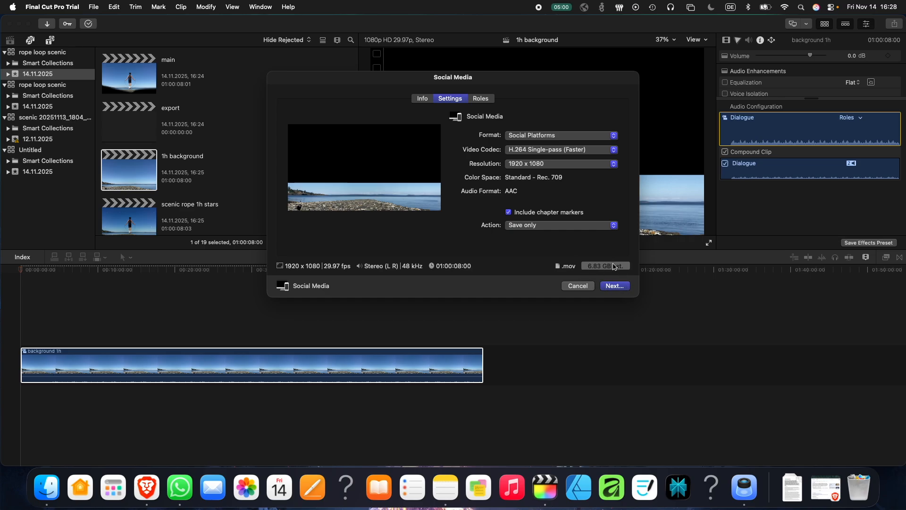
pyautogui.click(609, 286)
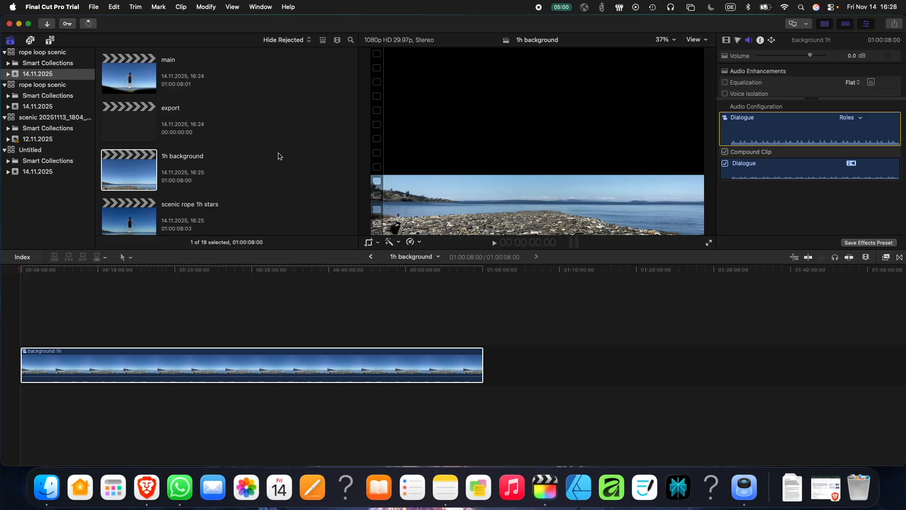
# Check the running 1h background export in the background tasks and cancel the sharing task.
pyautogui.click(92, 25)
pyautogui.moveTo(124, 41); pyautogui.dragTo(684, 299)
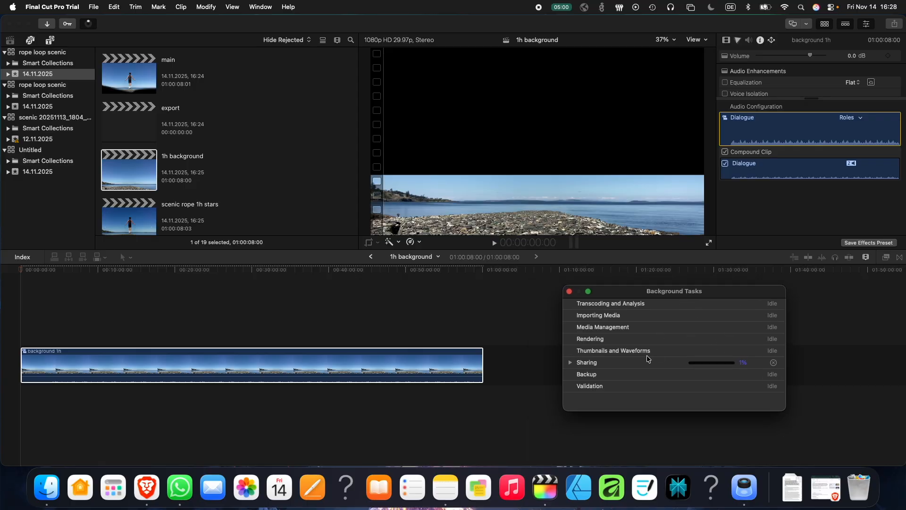
pyautogui.click(570, 362)
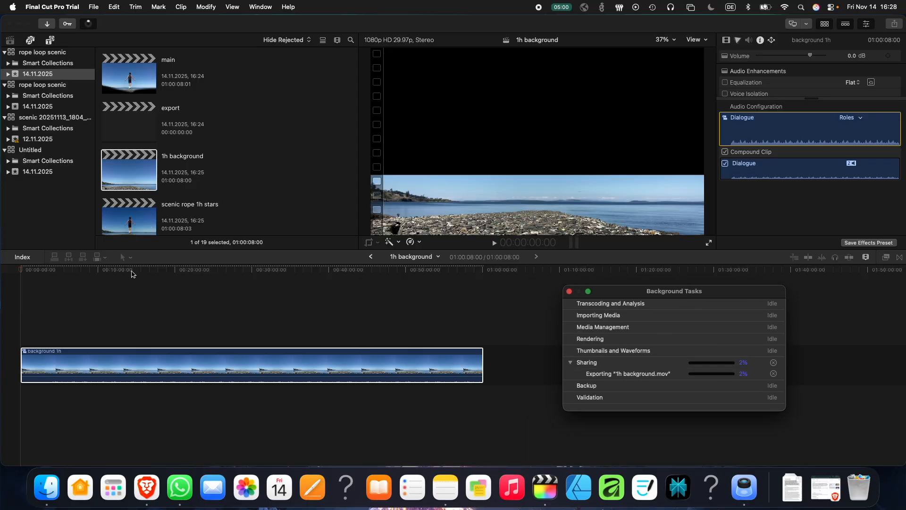
pyautogui.moveTo(24, 269); pyautogui.dragTo(340, 341)
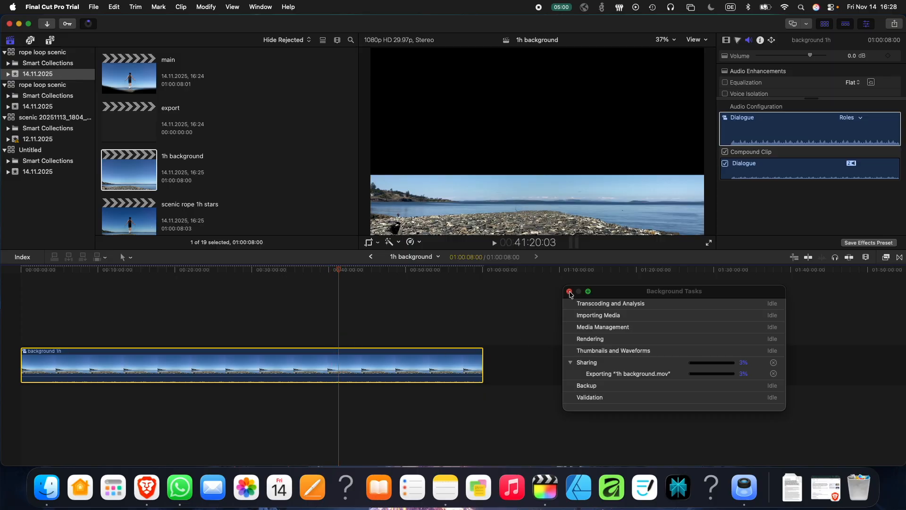
pyautogui.click(774, 363)
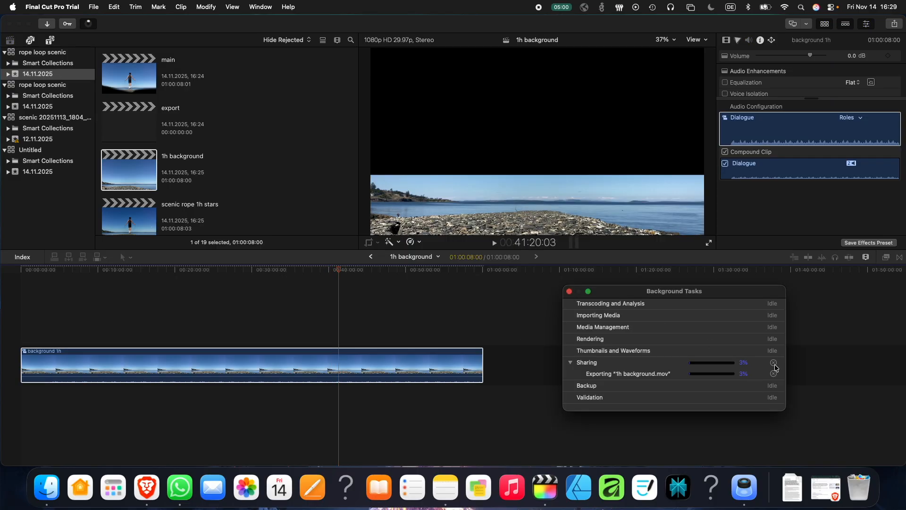
# Drill down through the nested background 1h clip to the IMG_0817.MOV and perfect loop .jpg layers and inspect the footage there.
pyautogui.click(20, 324)
pyautogui.click(31, 353)
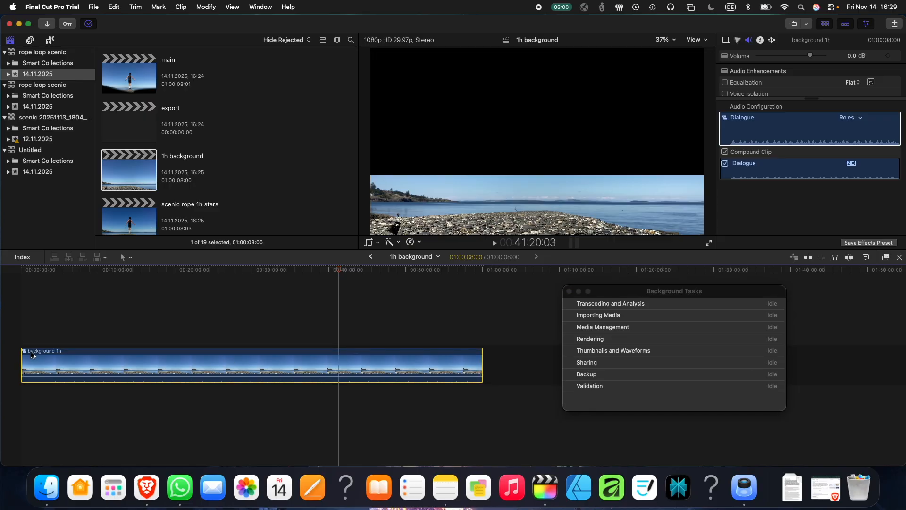
pyautogui.click(33, 333)
pyautogui.click(37, 359)
pyautogui.doubleClick(40, 361)
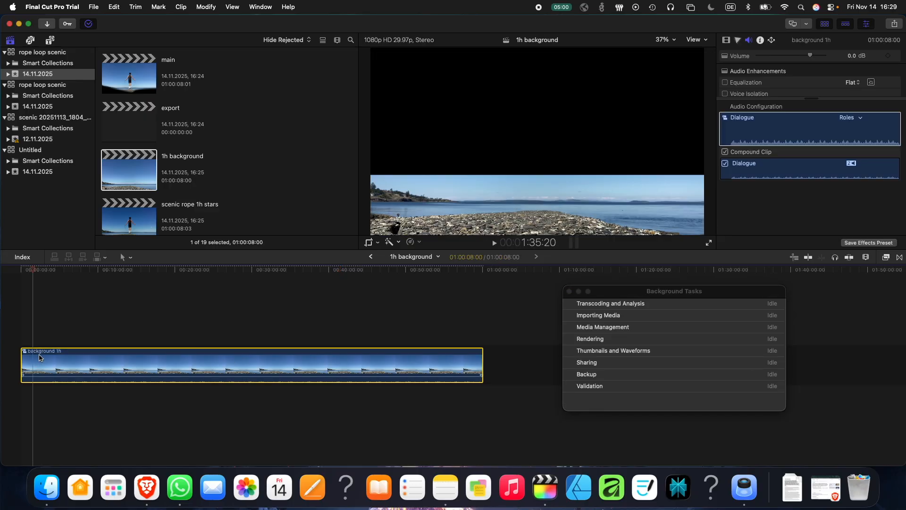
pyautogui.doubleClick(13, 360)
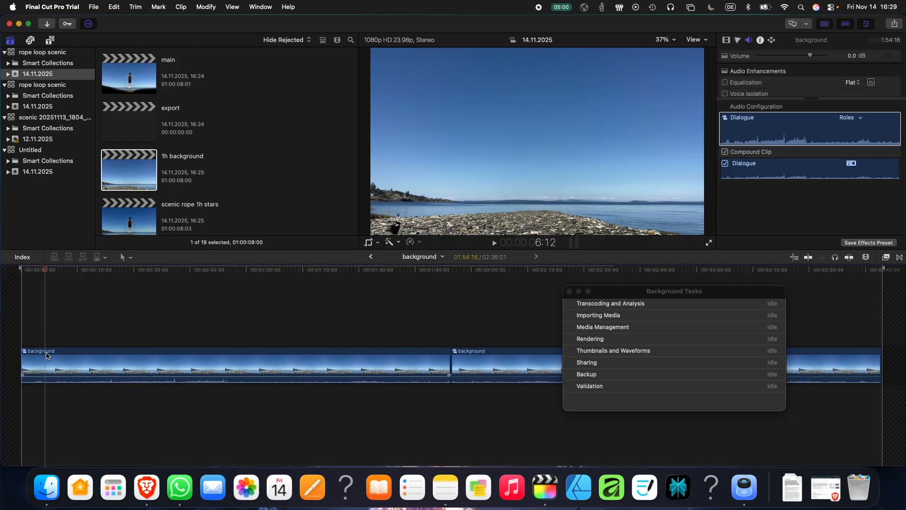
pyautogui.doubleClick(42, 365)
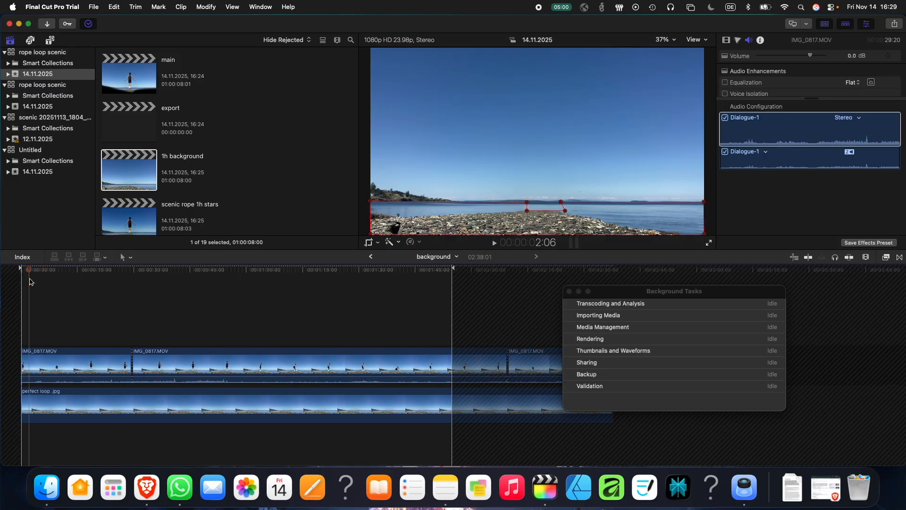
pyautogui.moveTo(51, 295); pyautogui.dragTo(55, 319)
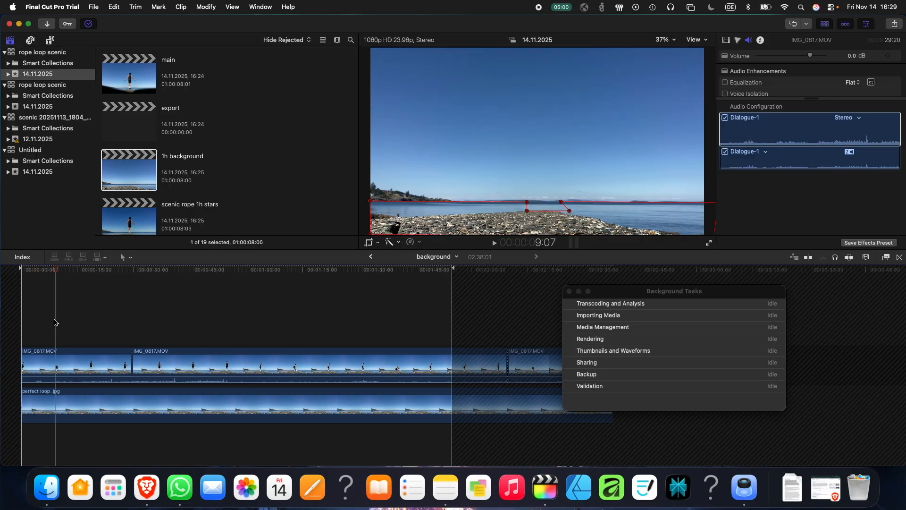
# Go back to the background loopable level, reopen its first background segment and place the playhead at the segment's start.
pyautogui.click(371, 256)
pyautogui.click(45, 368)
pyautogui.doubleClick(45, 368)
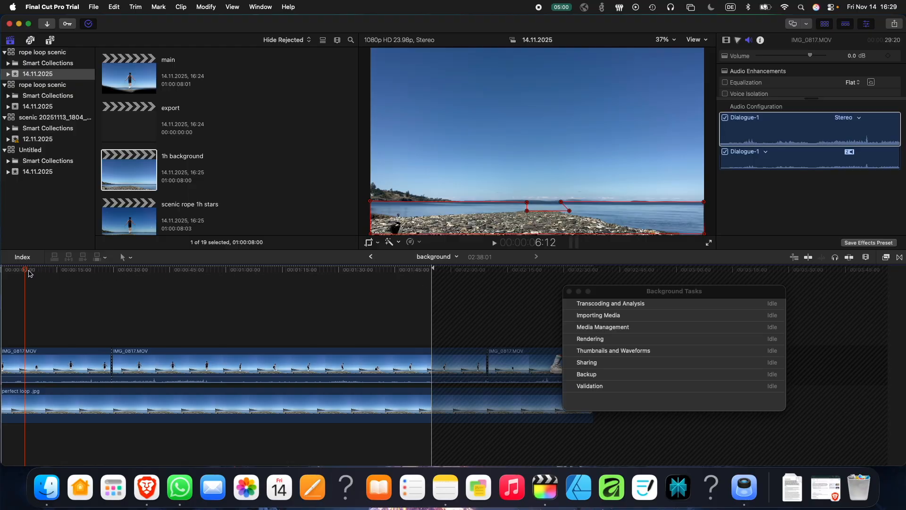
pyautogui.moveTo(29, 273); pyautogui.dragTo(1, 296)
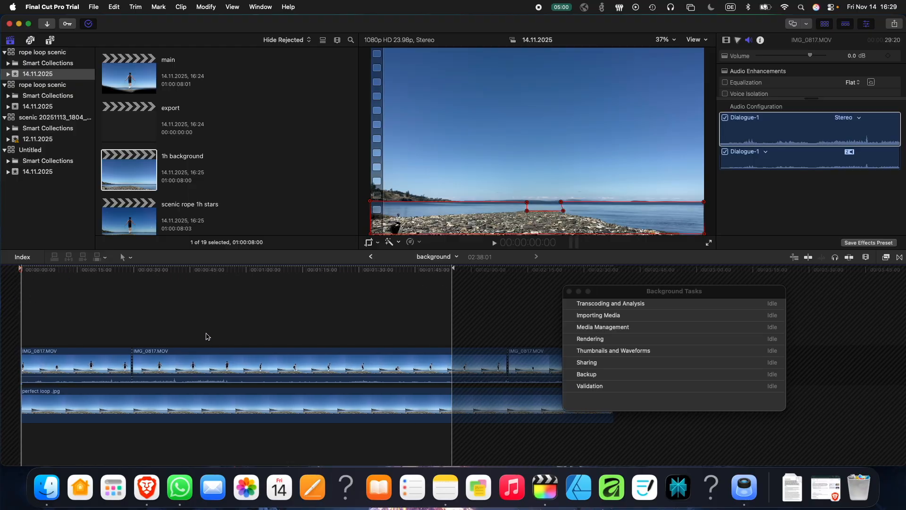
# Go up to background loopable, reopen its first background segment and select the first IMG_0817.MOV clip there.
pyautogui.click(371, 256)
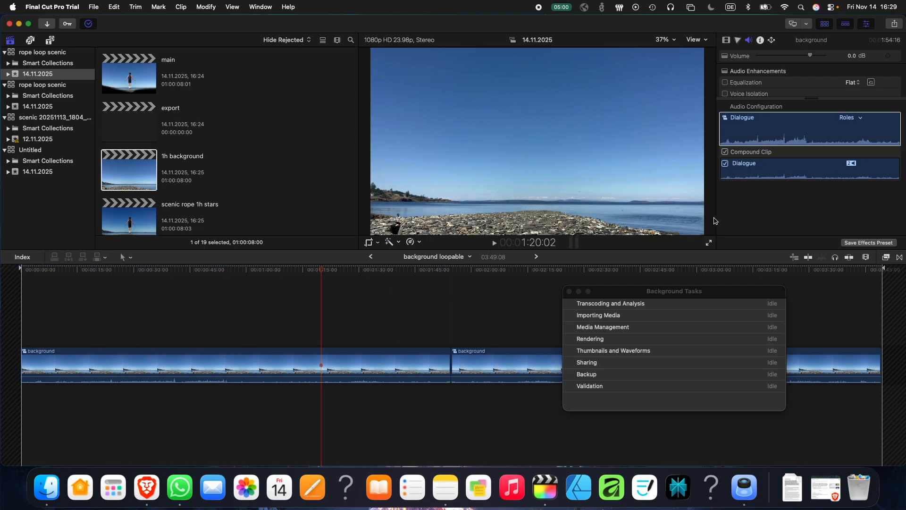
pyautogui.moveTo(322, 270); pyautogui.dragTo(294, 344)
pyautogui.doubleClick(294, 359)
pyautogui.click(65, 321)
pyautogui.click(76, 360)
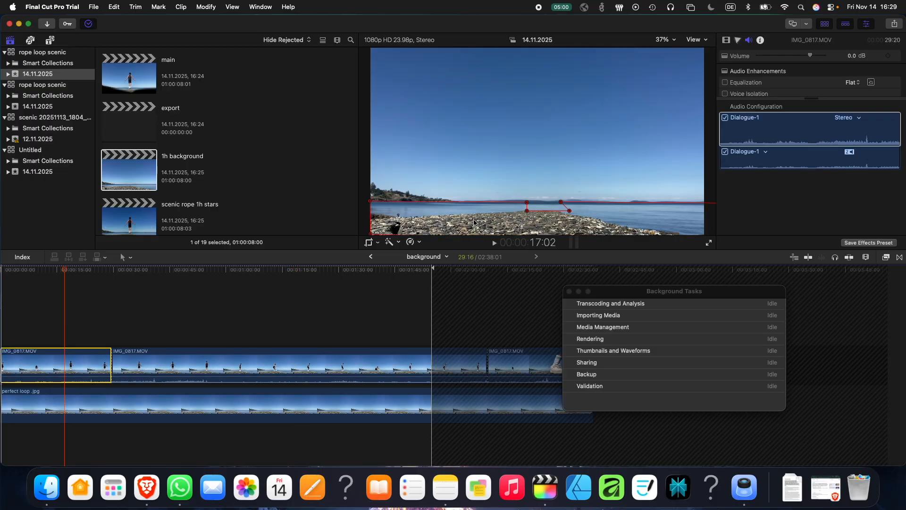
# Show the first IMG_0817.MOV clip's video settings and step through its Draw Mask Control Points keyframes to examine the mask shape.
pyautogui.click(739, 41)
pyautogui.click(871, 205)
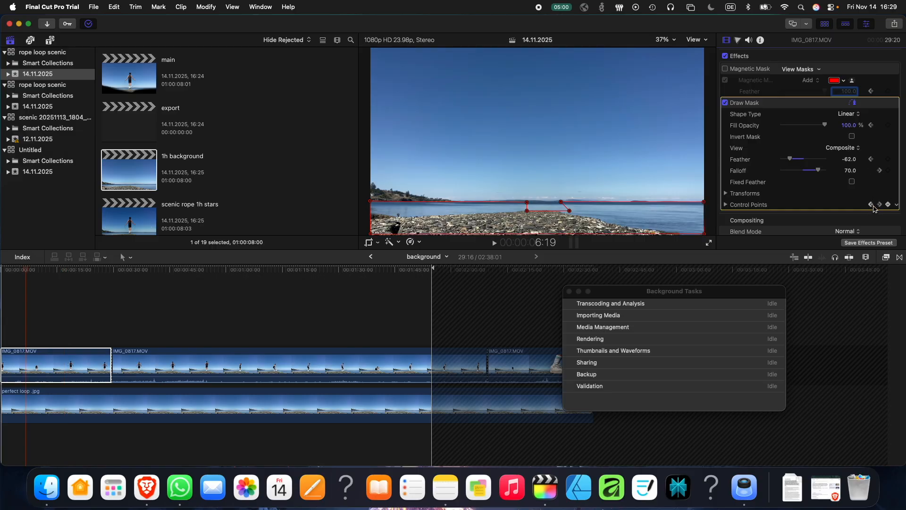
pyautogui.click(872, 204)
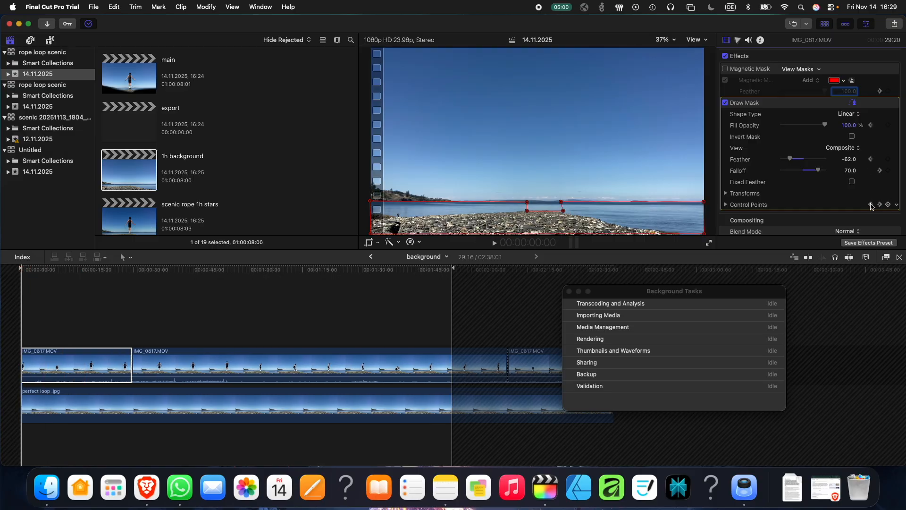
pyautogui.click(880, 205)
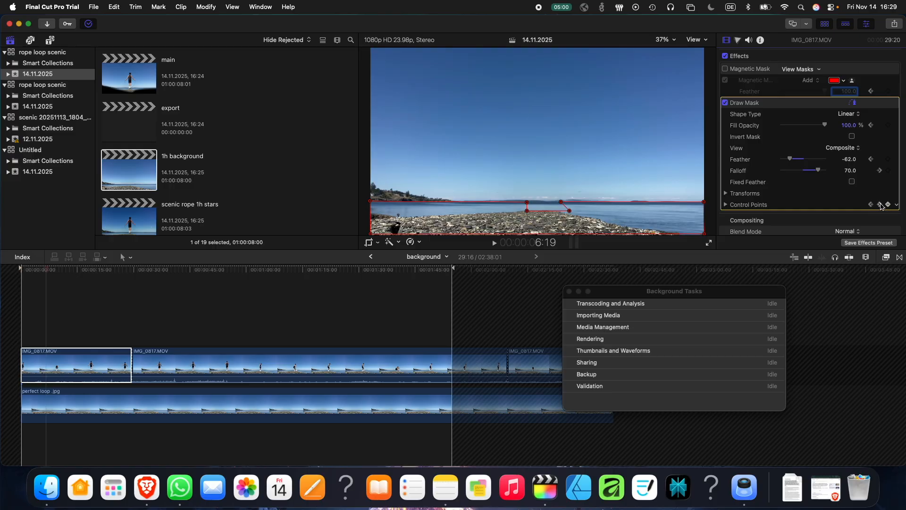
pyautogui.click(871, 205)
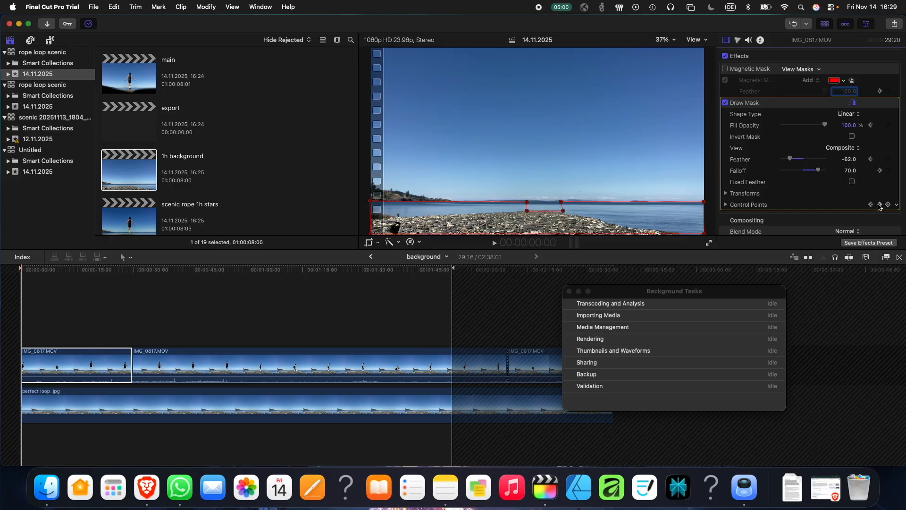
pyautogui.click(879, 205)
pyautogui.click(871, 205)
pyautogui.click(880, 205)
pyautogui.click(878, 205)
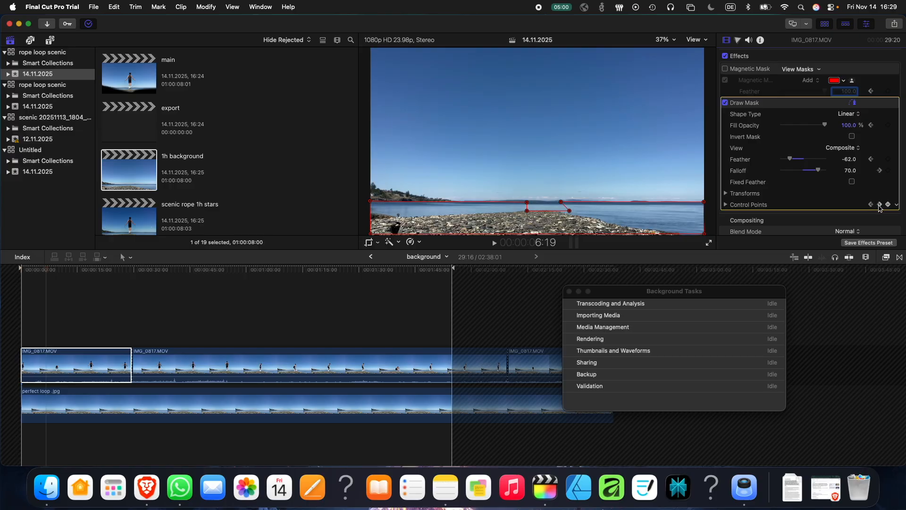
pyautogui.click(879, 205)
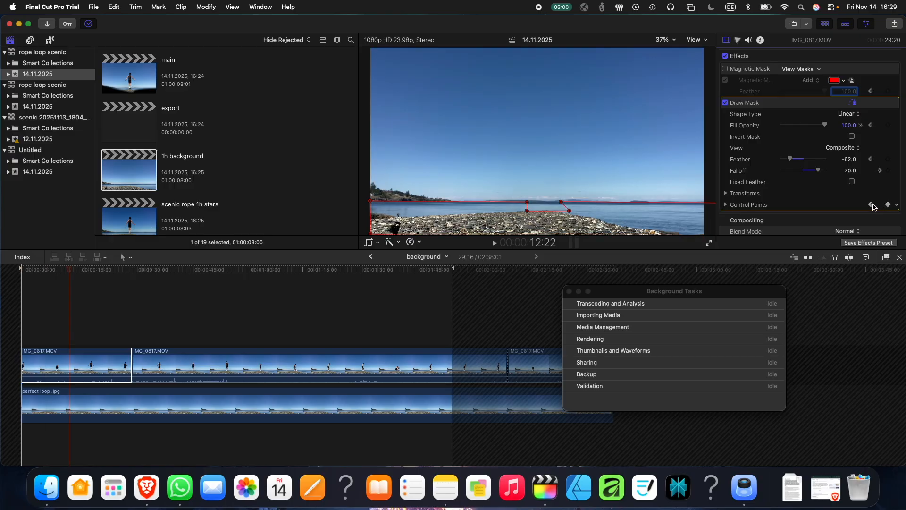
pyautogui.click(871, 205)
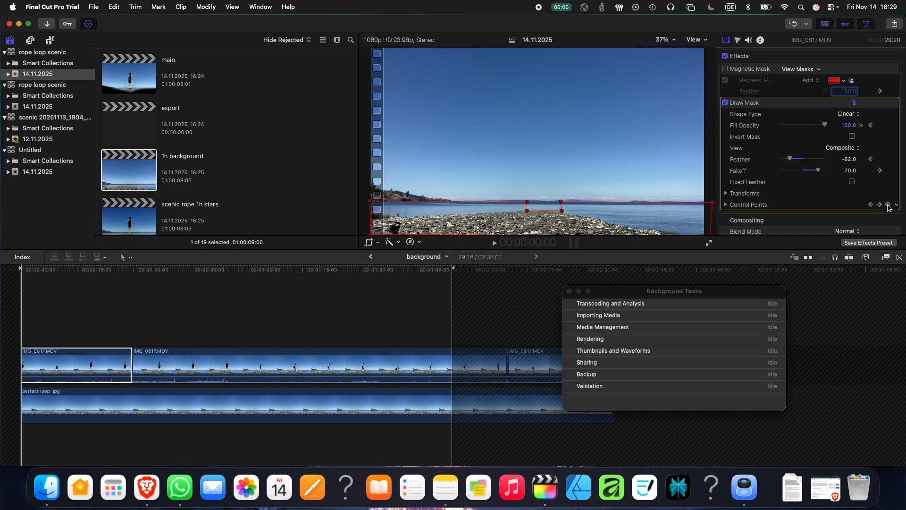
pyautogui.click(879, 205)
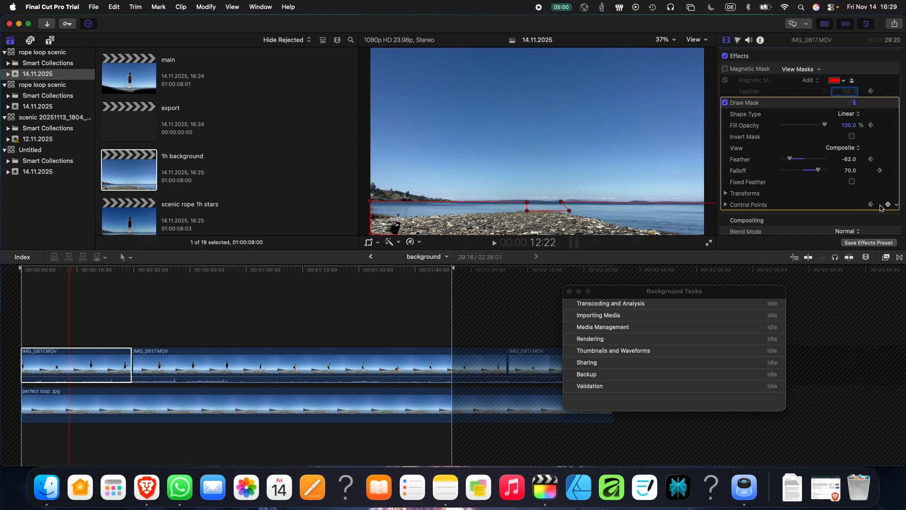
pyautogui.click(871, 204)
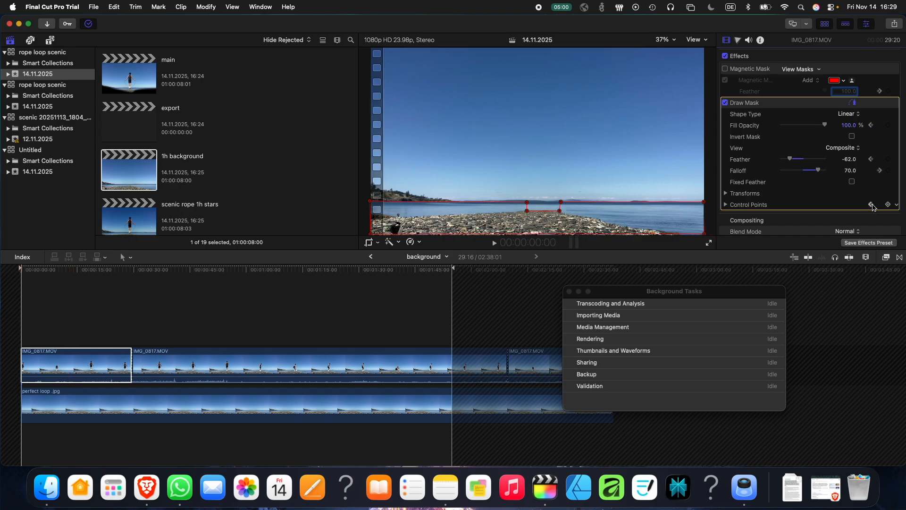
# At the clip's start, extend the Draw Mask's two right corners and upper-left corner beyond the frame edges.
pyautogui.moveTo(708, 203); pyautogui.dragTo(738, 206)
pyautogui.moveTo(704, 234); pyautogui.dragTo(744, 256)
pyautogui.moveTo(370, 202); pyautogui.dragTo(362, 208)
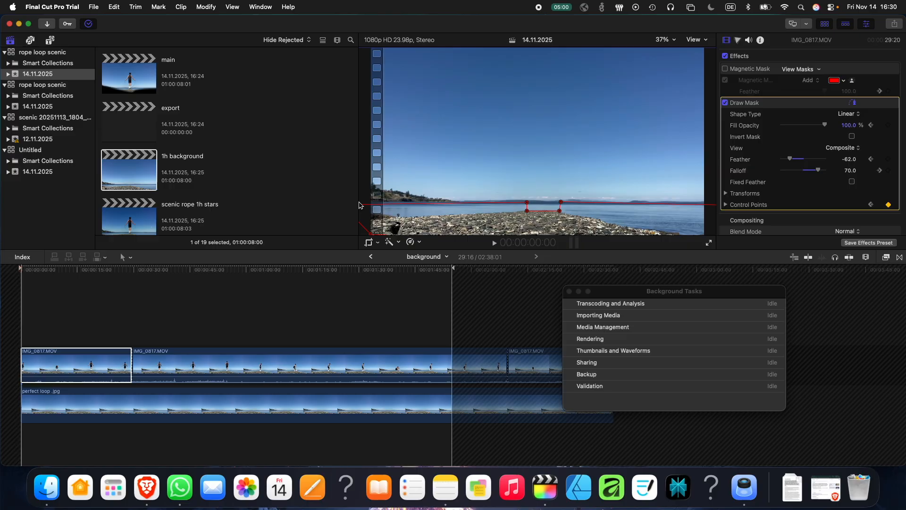
pyautogui.press('super+z')
pyautogui.moveTo(371, 201); pyautogui.dragTo(353, 193)
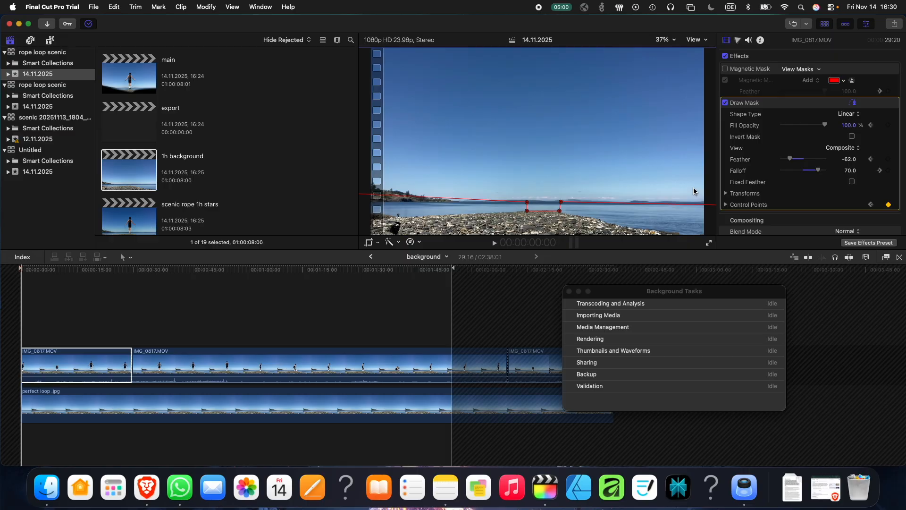
# Select the second IMG_0817.MOV clip and examine its Draw Mask shape at the Control Points keyframes and near the visible range's end.
pyautogui.moveTo(23, 268); pyautogui.dragTo(155, 312)
pyautogui.click(158, 357)
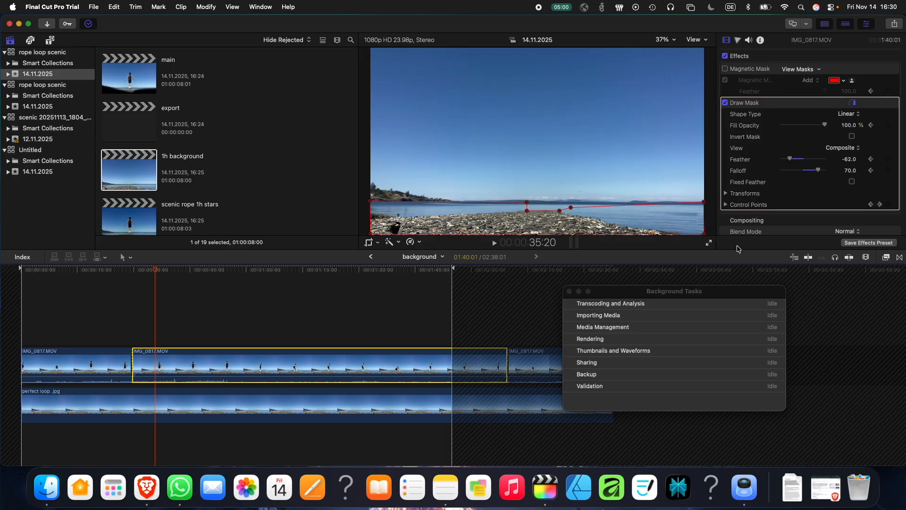
pyautogui.click(880, 204)
pyautogui.click(871, 204)
pyautogui.click(365, 302)
pyautogui.click(368, 365)
pyautogui.click(871, 204)
pyautogui.click(880, 204)
pyautogui.click(456, 269)
pyautogui.click(870, 204)
pyautogui.click(879, 204)
# Adjust the Draw Mask's Control Points keyframe near the start of the second IMG_0817.MOV clip and review the mask further along.
pyautogui.moveTo(452, 273); pyautogui.dragTo(21, 283)
pyautogui.moveTo(137, 273); pyautogui.dragTo(132, 300)
pyautogui.click(888, 205)
pyautogui.click(573, 212)
pyautogui.click(879, 204)
pyautogui.hscroll(4, 77, 361)
pyautogui.click(50, 339)
pyautogui.moveTo(53, 273); pyautogui.dragTo(67, 271)
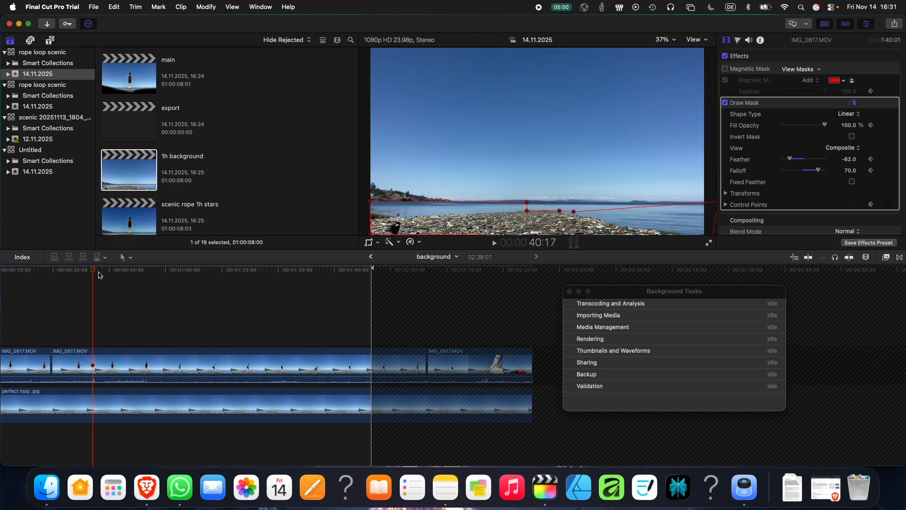
# Go back up through background loopable and background 1h to the 1h background project, checking the footage on each level.
pyautogui.click(371, 256)
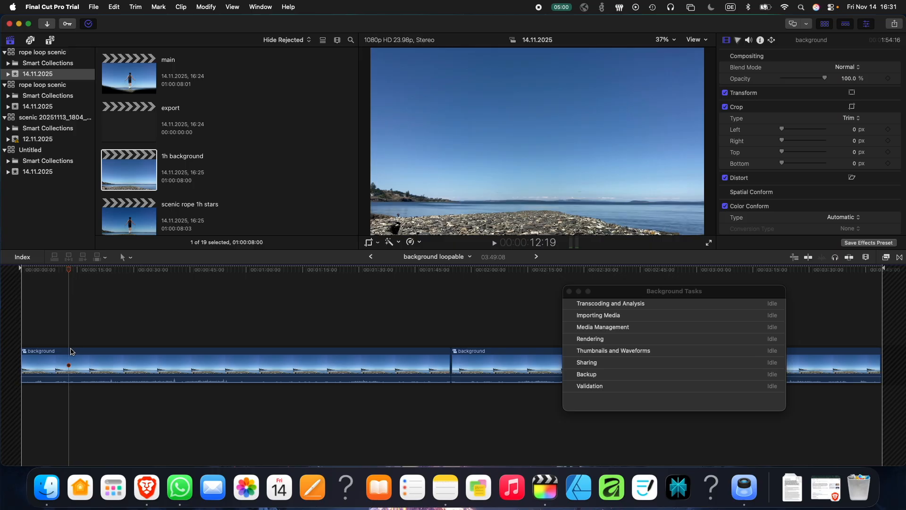
pyautogui.click(750, 164)
pyautogui.moveTo(858, 276); pyautogui.dragTo(713, 279)
pyautogui.click(371, 256)
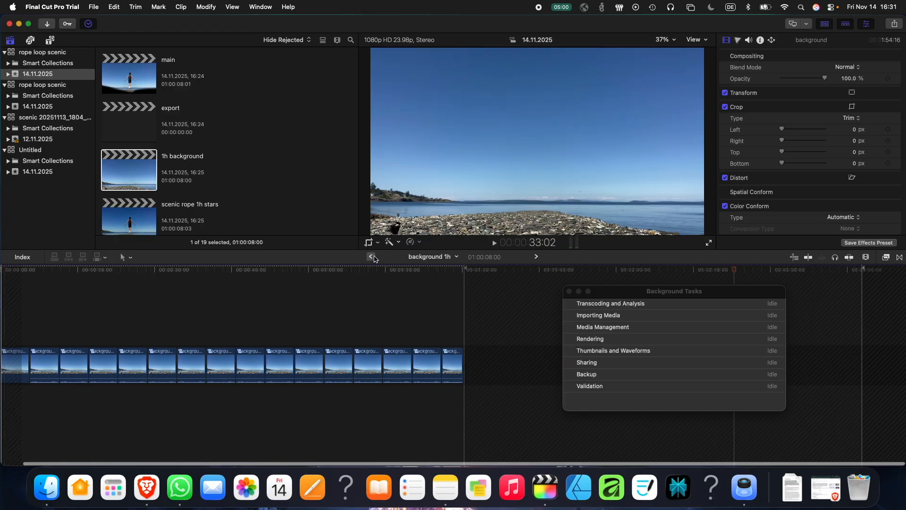
pyautogui.click(7, 357)
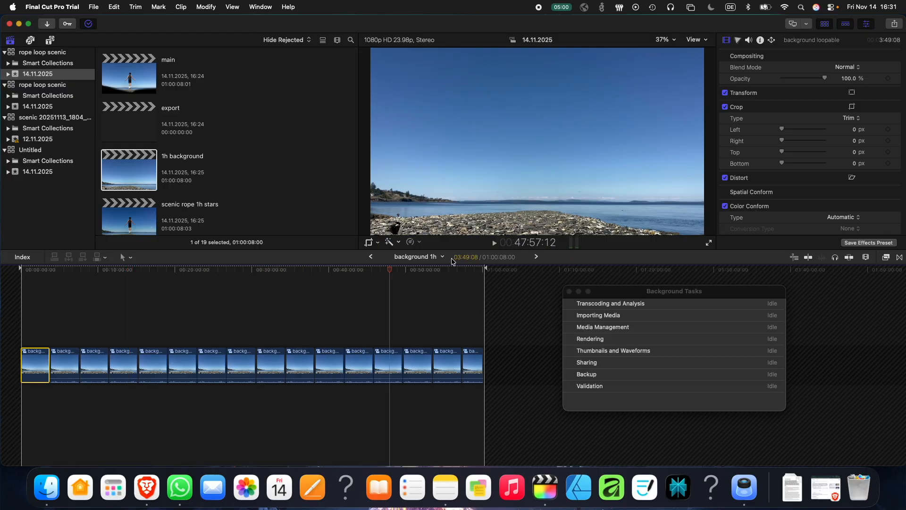
pyautogui.click(371, 257)
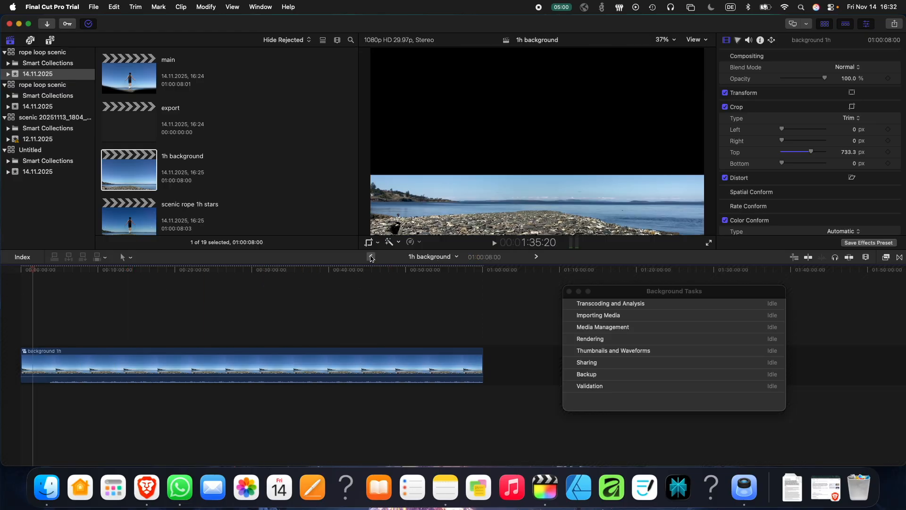
# Open the scenic rope 1h stars project and inspect the composite around the eight-minute mark.
pyautogui.click(371, 256)
pyautogui.click(129, 69)
pyautogui.scroll(-3, 133, 177)
pyautogui.click(127, 152)
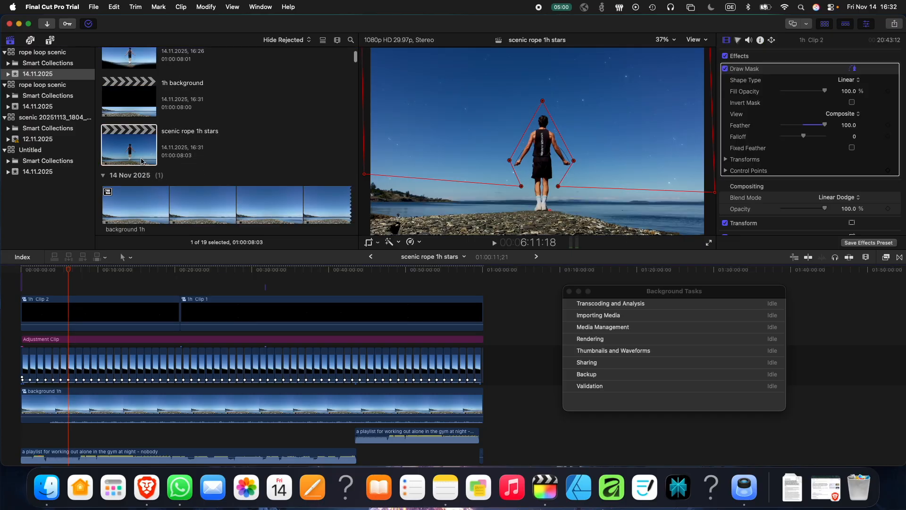
pyautogui.moveTo(69, 271); pyautogui.dragTo(83, 297)
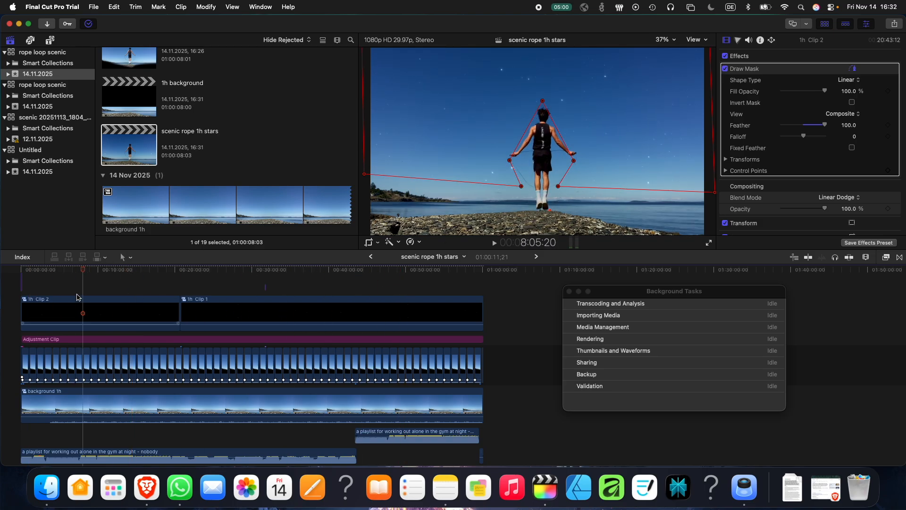
# Reopen the 1h background project and start its export with the Social Media (default) destination.
pyautogui.scroll(2, 161, 160)
pyautogui.click(146, 148)
pyautogui.doubleClick(147, 149)
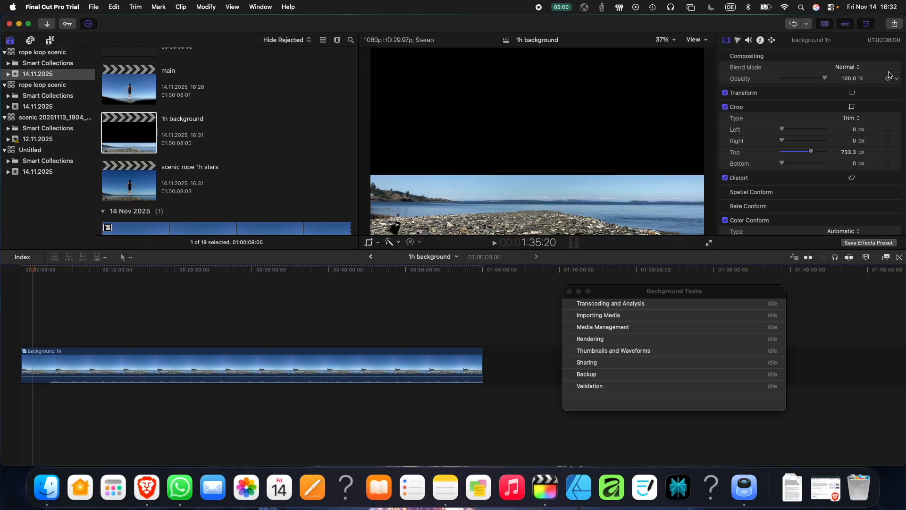
pyautogui.click(895, 25)
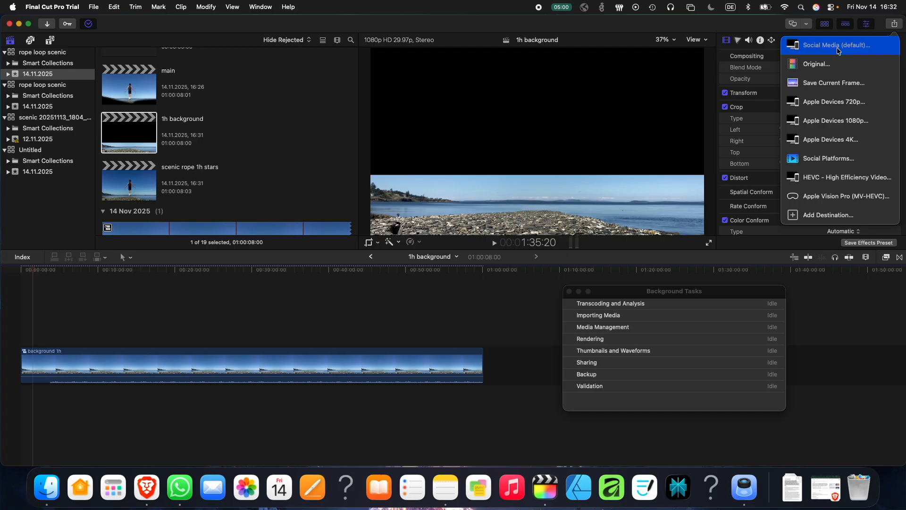
pyautogui.click(838, 49)
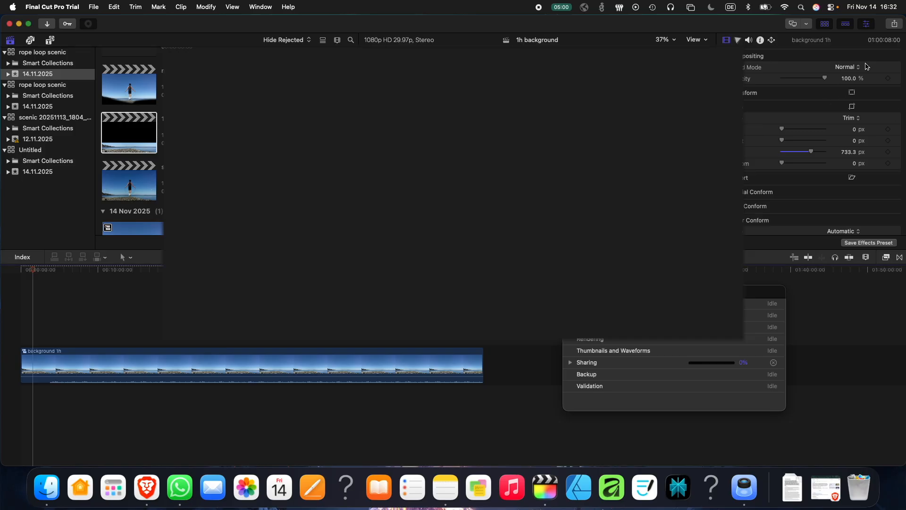
pyautogui.click(893, 24)
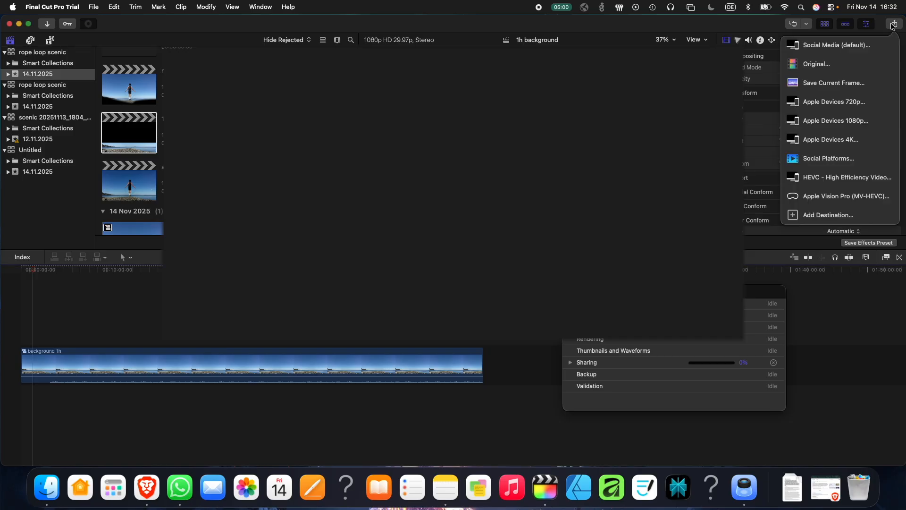
pyautogui.click(834, 47)
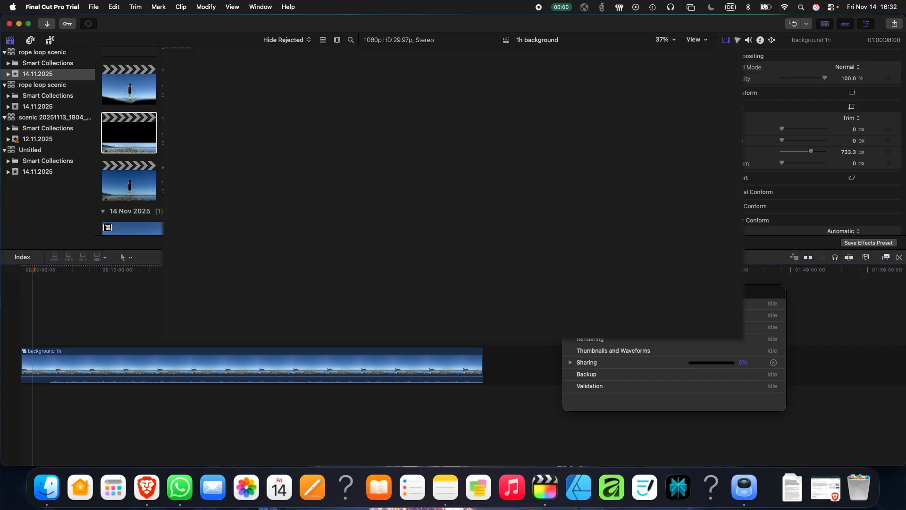
# Return to the scenic rope 1h stars timeline and expand the running sharing task in the Background Tasks window to check the export.
pyautogui.doubleClick(63, 357)
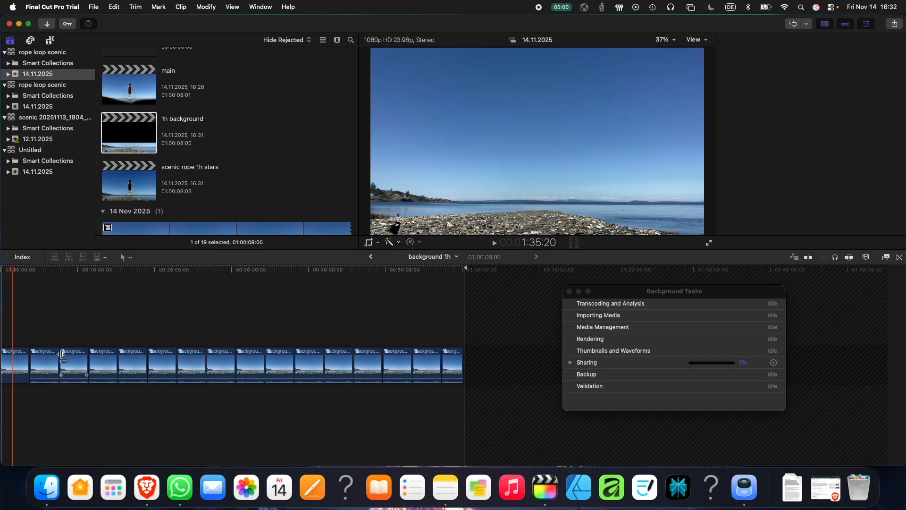
pyautogui.click(371, 256)
pyautogui.click(371, 256)
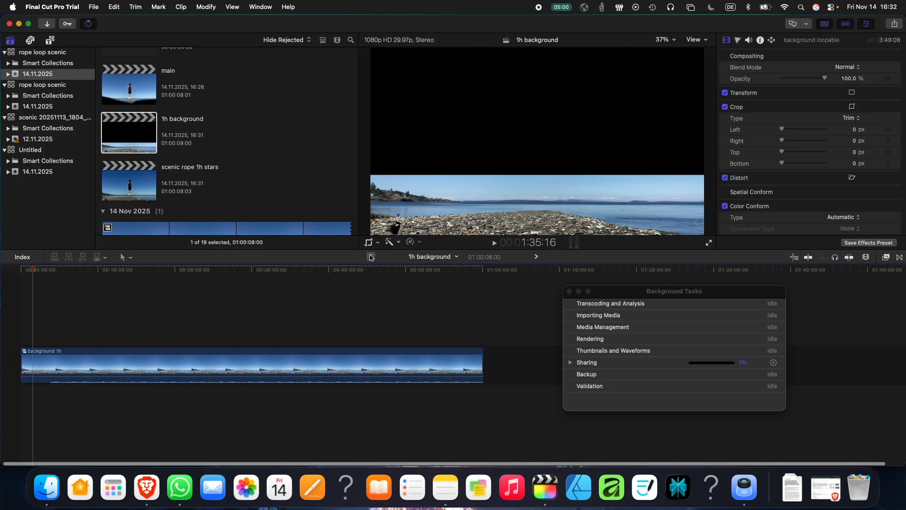
pyautogui.click(371, 256)
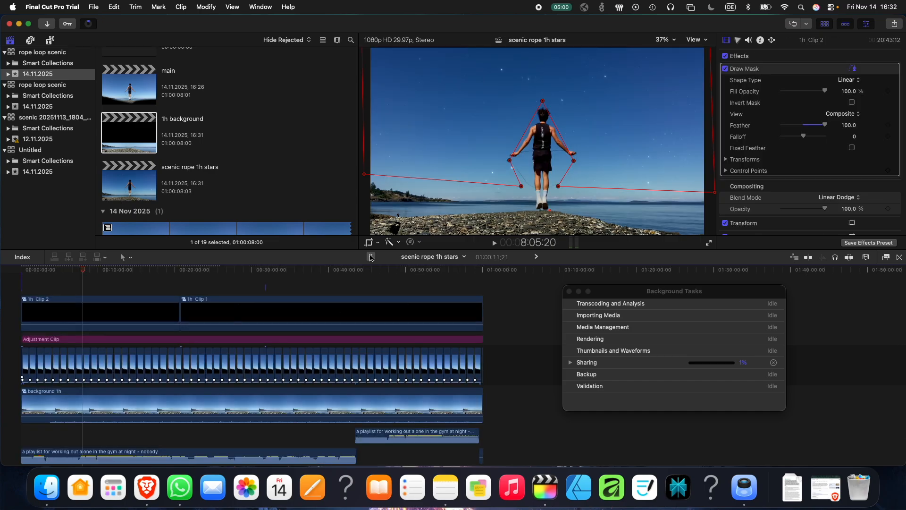
pyautogui.click(570, 364)
pyautogui.moveTo(629, 297); pyautogui.dragTo(701, 302)
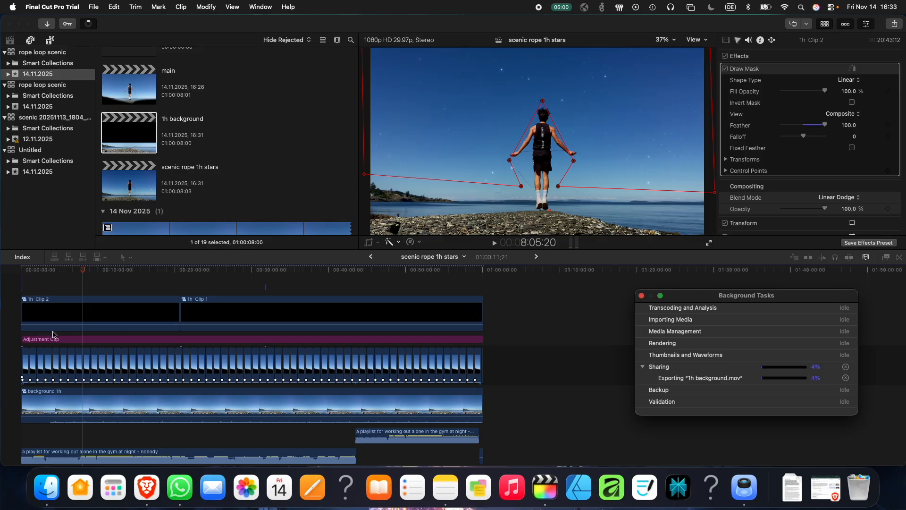
# Select the whole row of rope-jumping clips in scenic rope 1h stars and open the main project.
pyautogui.click(69, 358)
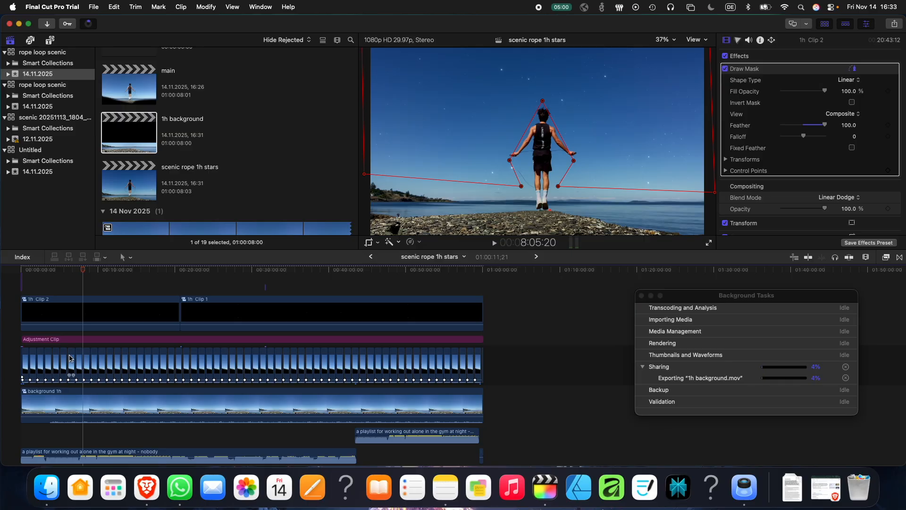
pyautogui.click(71, 359)
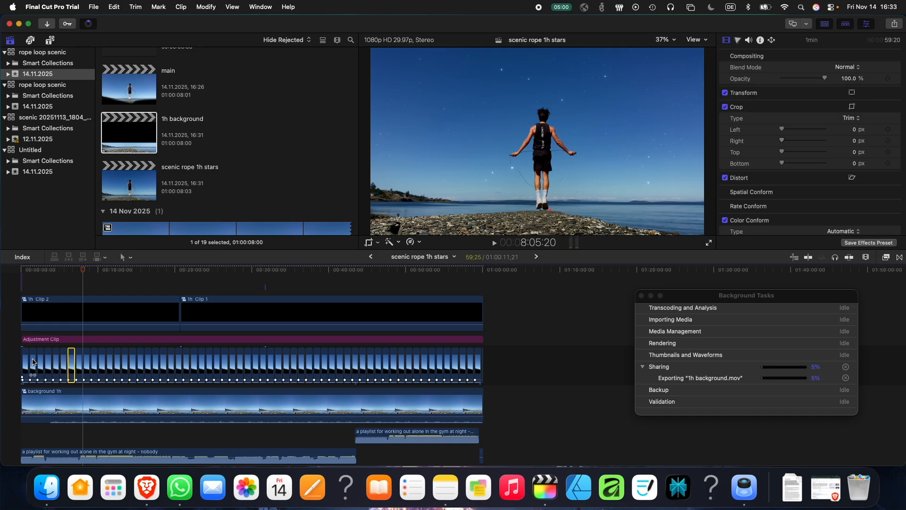
pyautogui.moveTo(501, 364); pyautogui.dragTo(32, 364)
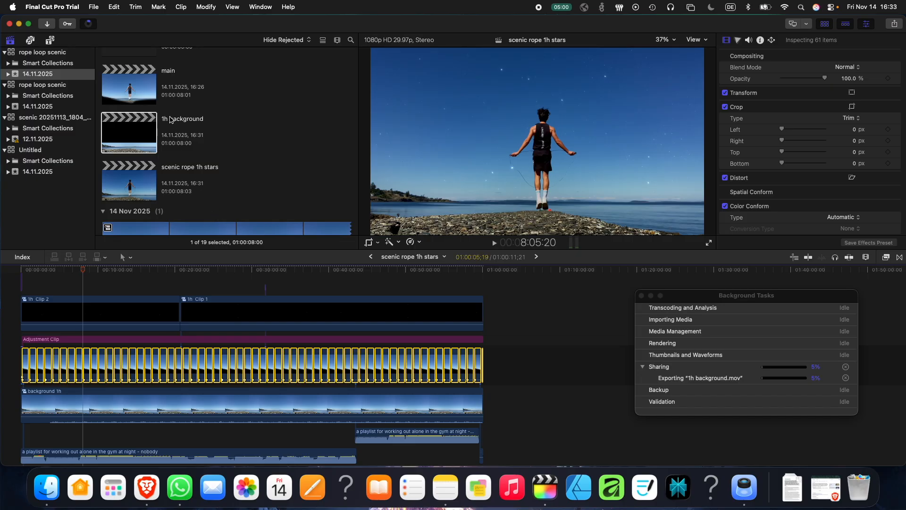
pyautogui.click(145, 102)
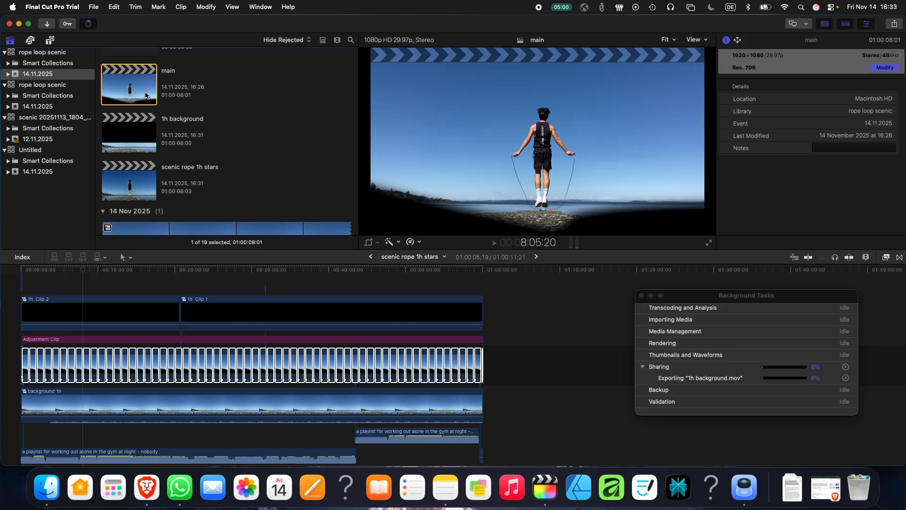
pyautogui.doubleClick(145, 95)
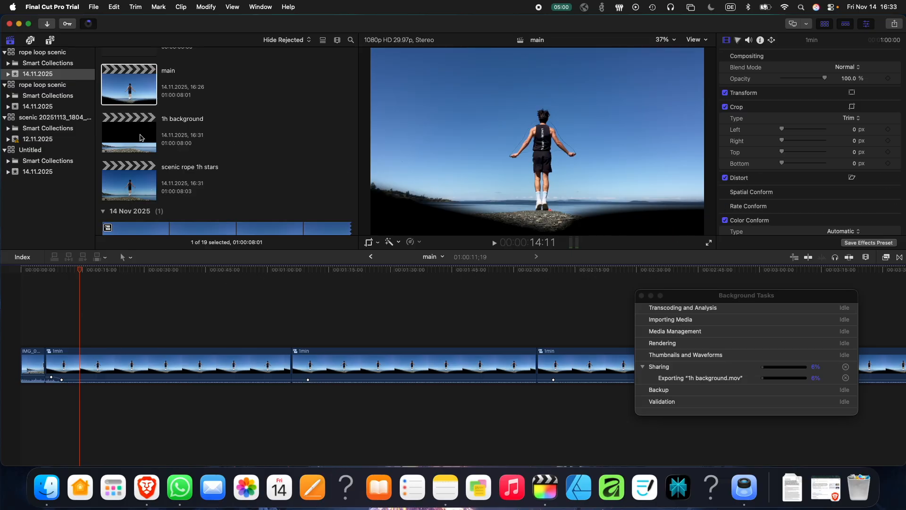
# Compare the scenic rope 1h stars and main projects, and check the main timeline near its start and at about nine seconds.
pyautogui.scroll(1, 145, 135)
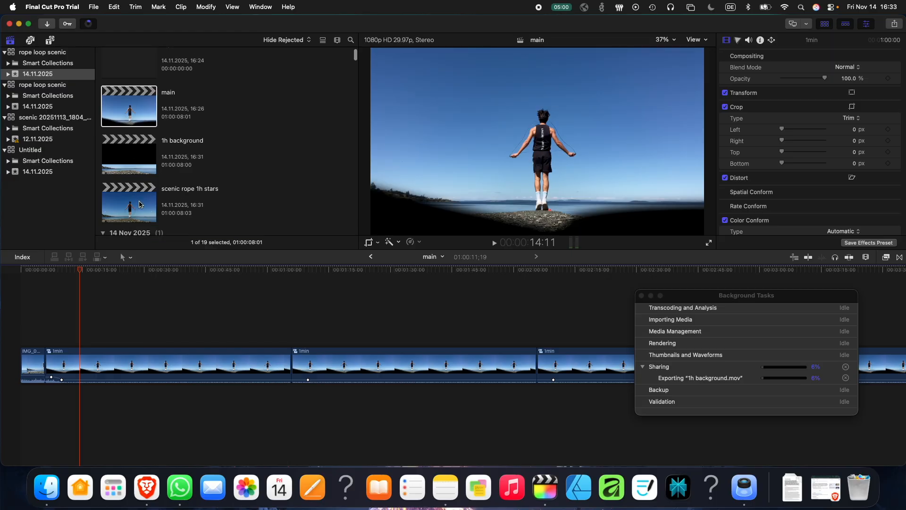
pyautogui.click(132, 197)
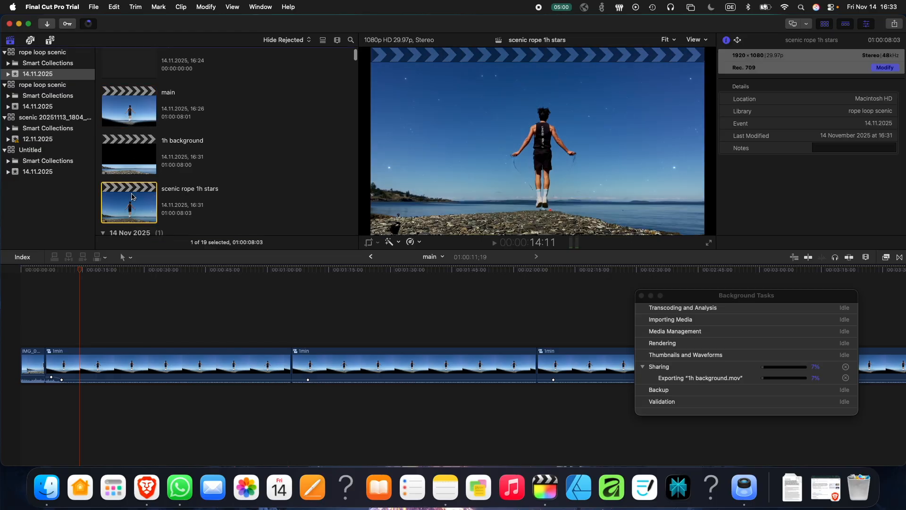
pyautogui.click(137, 114)
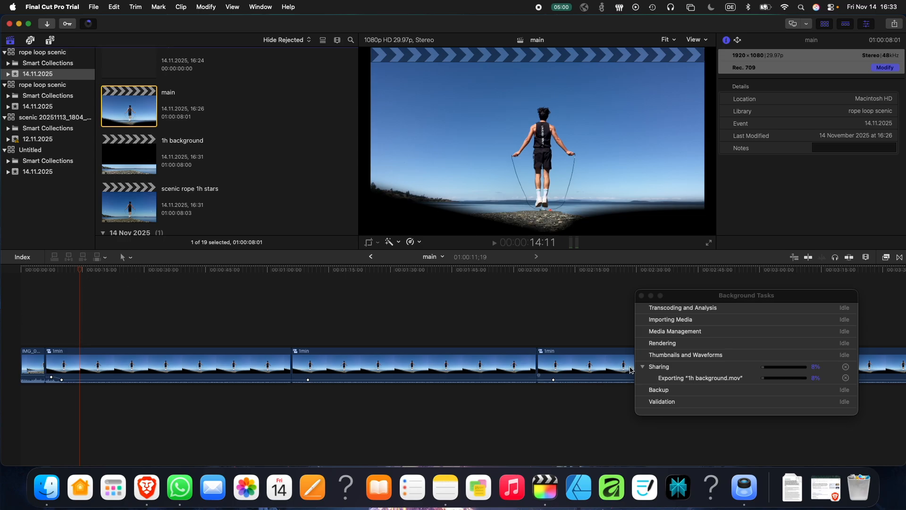
pyautogui.click(23, 337)
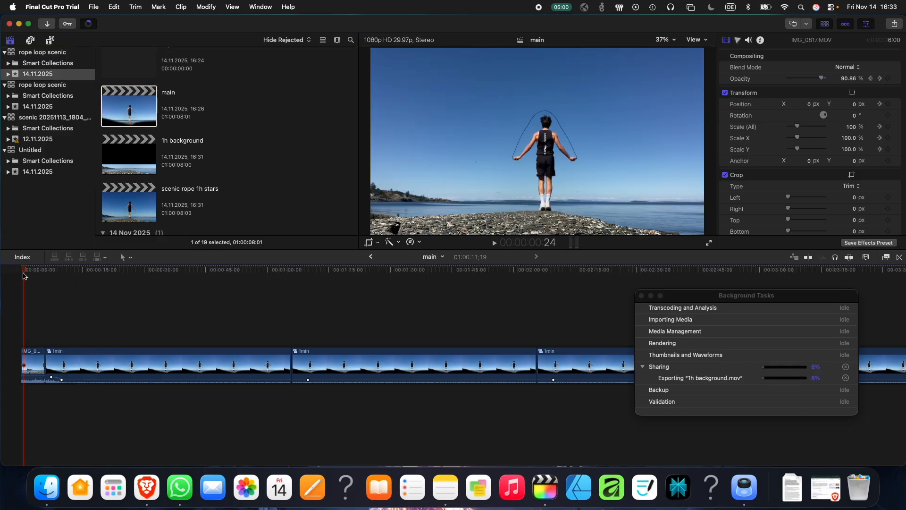
pyautogui.click(59, 274)
pyautogui.scroll(1, 139, 170)
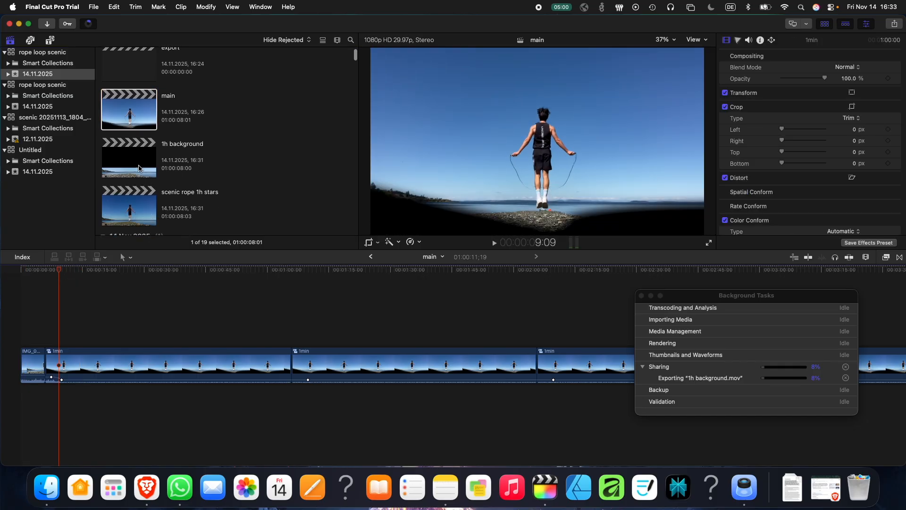
# Preview the export and 1h background projects in the browser and open the scenic rope 1h stars project.
pyautogui.click(138, 170)
pyautogui.scroll(1, 142, 118)
pyautogui.click(145, 72)
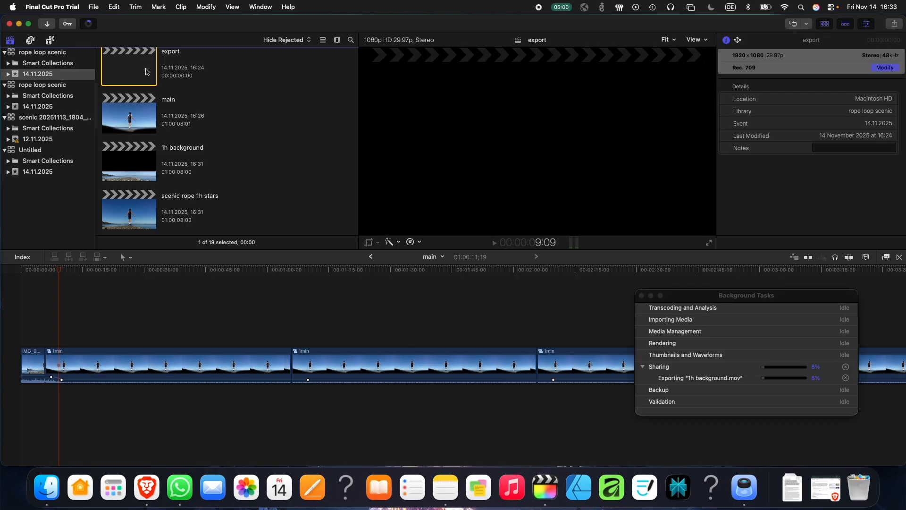
pyautogui.doubleClick(130, 161)
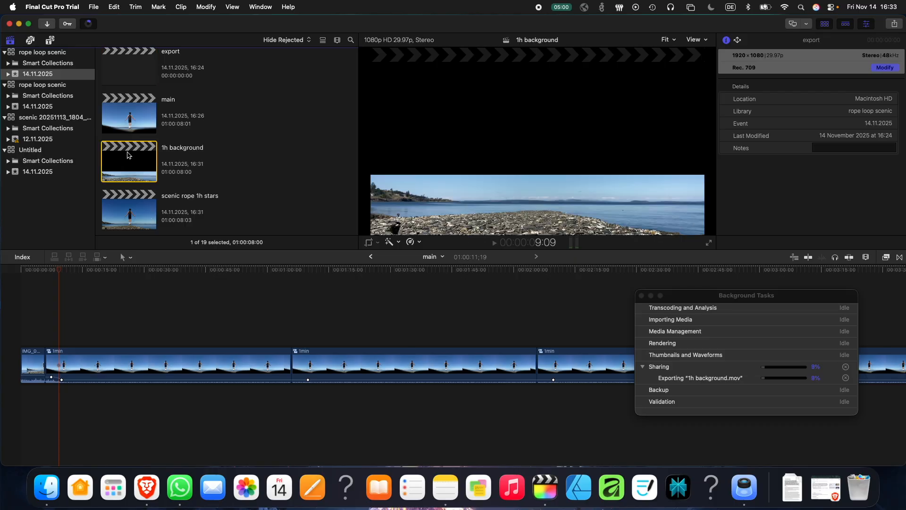
pyautogui.click(128, 203)
pyautogui.doubleClick(127, 203)
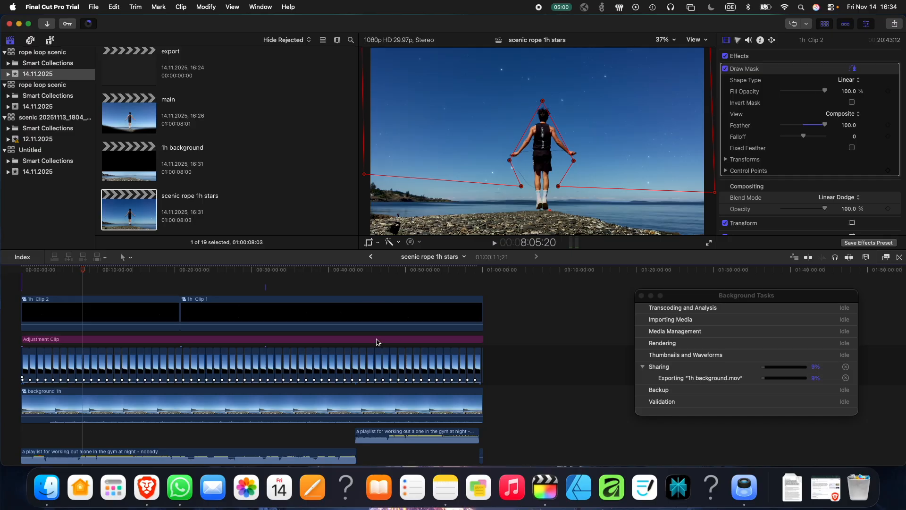
# Review the scenic rope 1h stars layers by selecting the background 1h clip, the adjustment clip and the short connected clips on top.
pyautogui.scroll(3, 368, 342)
pyautogui.click(158, 317)
pyautogui.scroll(-4, 162, 340)
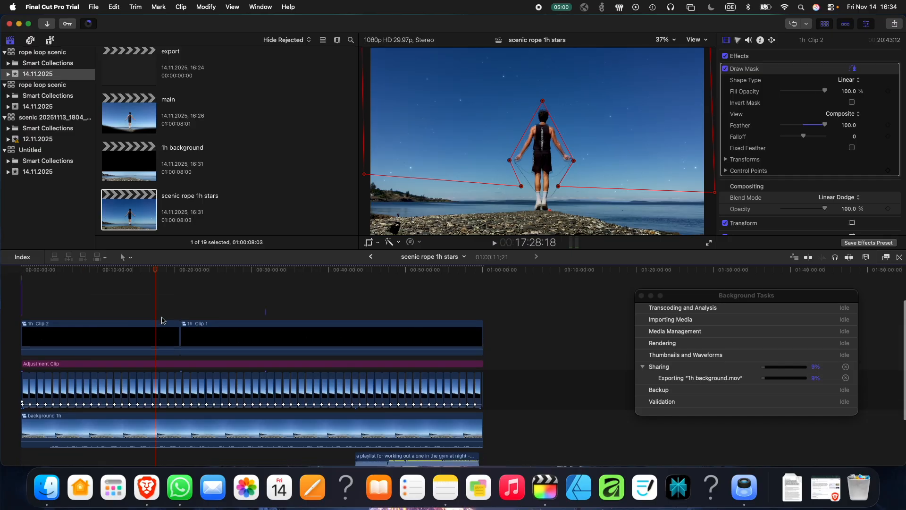
pyautogui.click(182, 397)
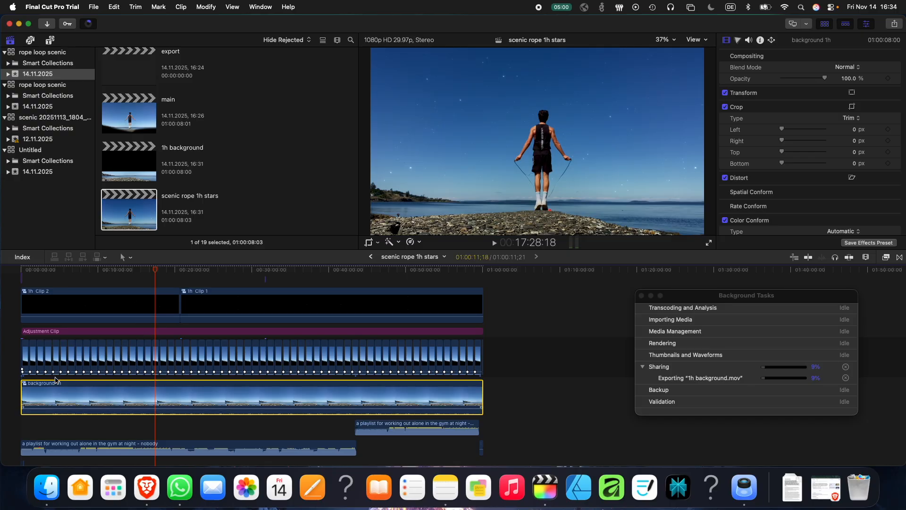
pyautogui.moveTo(526, 350); pyautogui.dragTo(94, 376)
pyautogui.click(448, 332)
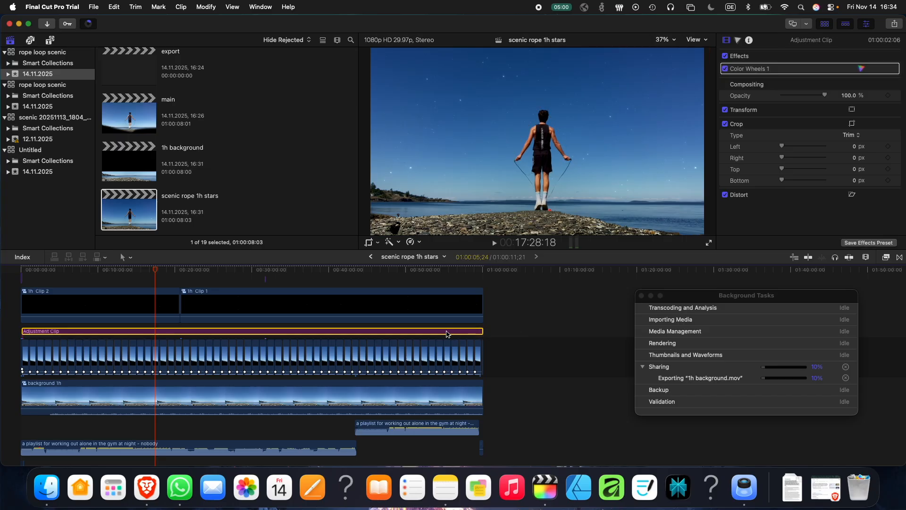
pyautogui.moveTo(509, 297); pyautogui.dragTo(102, 308)
pyautogui.scroll(4, 419, 307)
pyautogui.moveTo(350, 300); pyautogui.dragTo(21, 274)
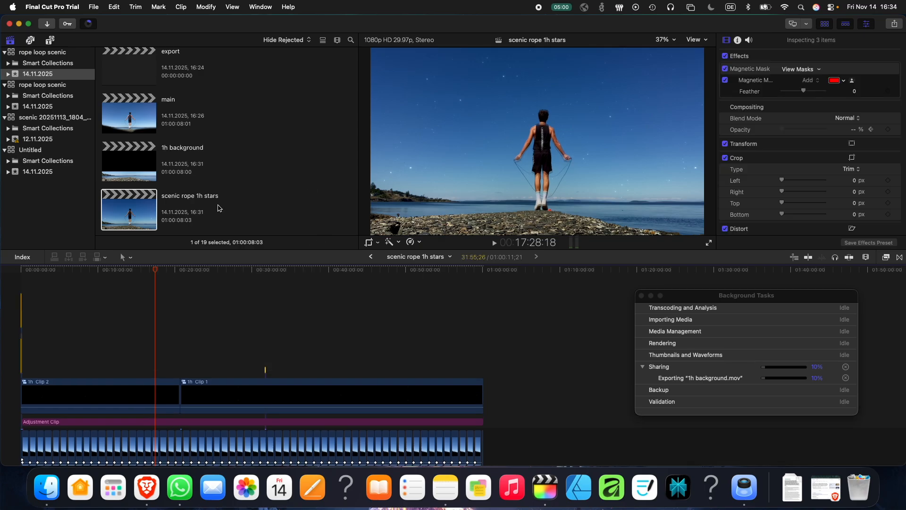
# Select 1h Clip 2 and 1h Clip 1 together and examine their Draw Mask and blend settings.
pyautogui.click(187, 367)
pyautogui.click(166, 380)
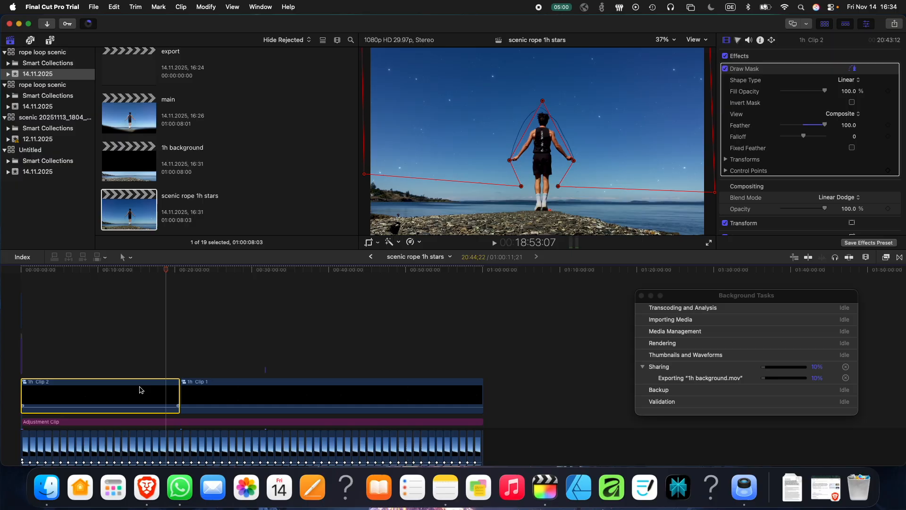
pyautogui.moveTo(166, 270); pyautogui.dragTo(396, 328)
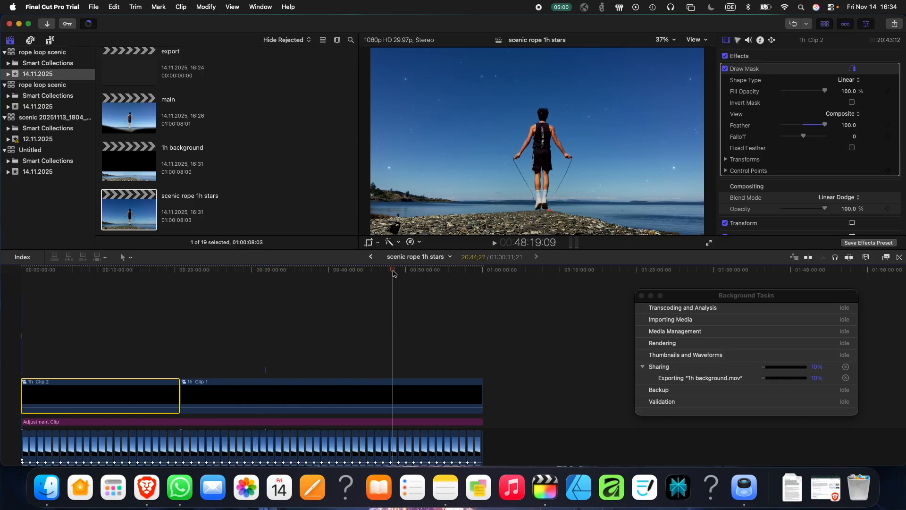
pyautogui.click(390, 396)
pyautogui.moveTo(342, 379); pyautogui.dragTo(21, 388)
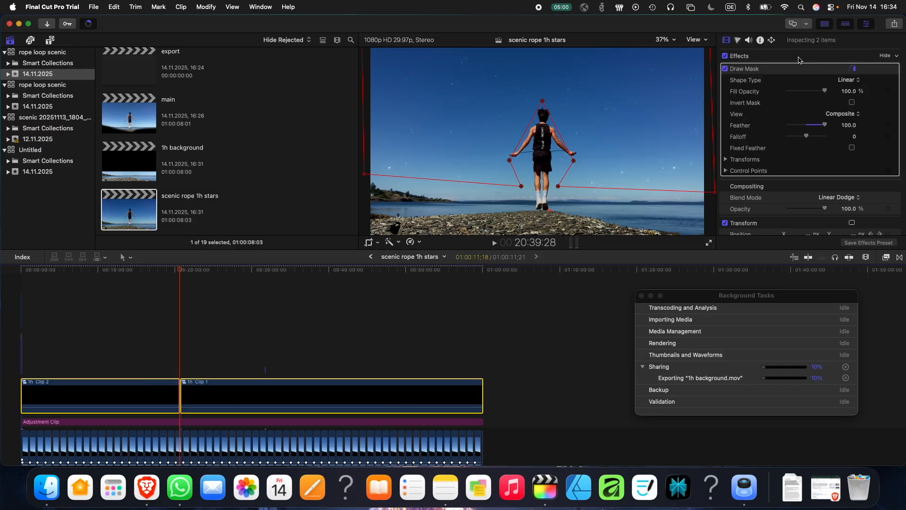
pyautogui.click(738, 40)
pyautogui.click(726, 40)
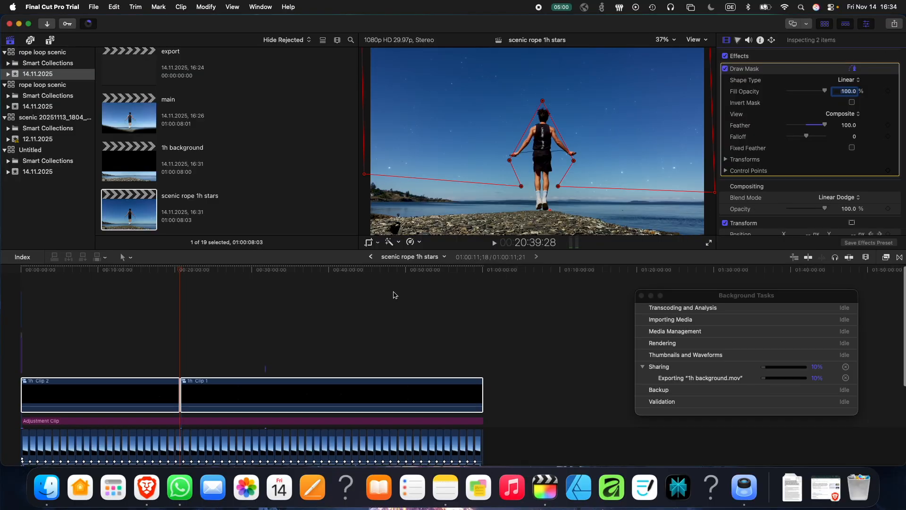
# Select all the audio clips beneath the background 1h layer in scenic rope 1h stars to review them.
pyautogui.scroll(-3, 396, 295)
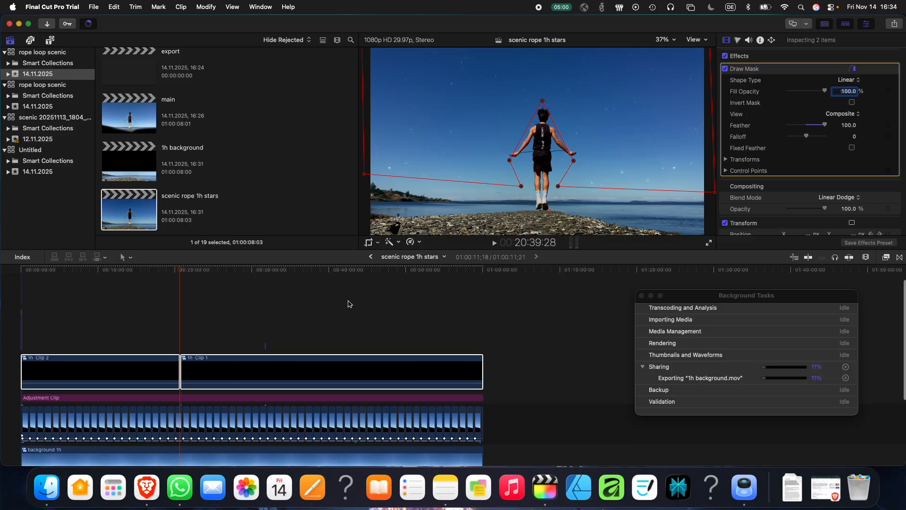
pyautogui.scroll(-8, 372, 311)
pyautogui.scroll(-3, 348, 306)
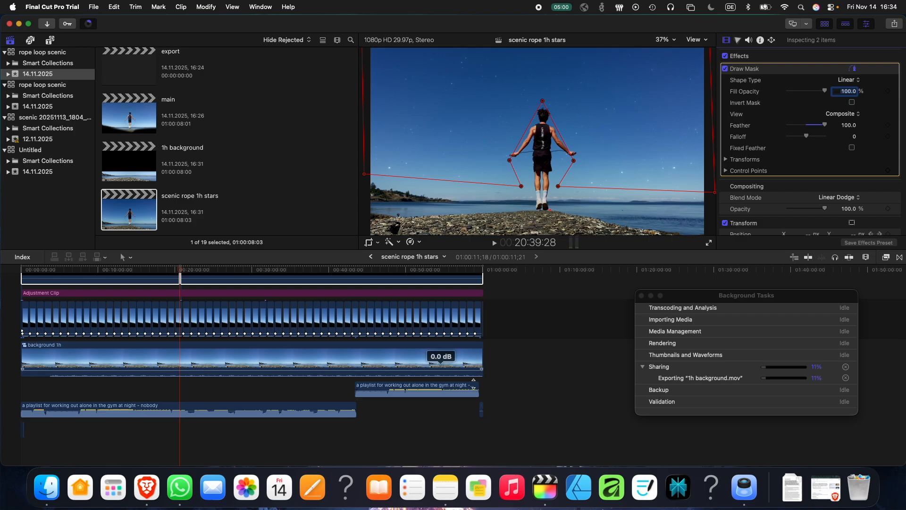
pyautogui.moveTo(503, 434); pyautogui.dragTo(16, 386)
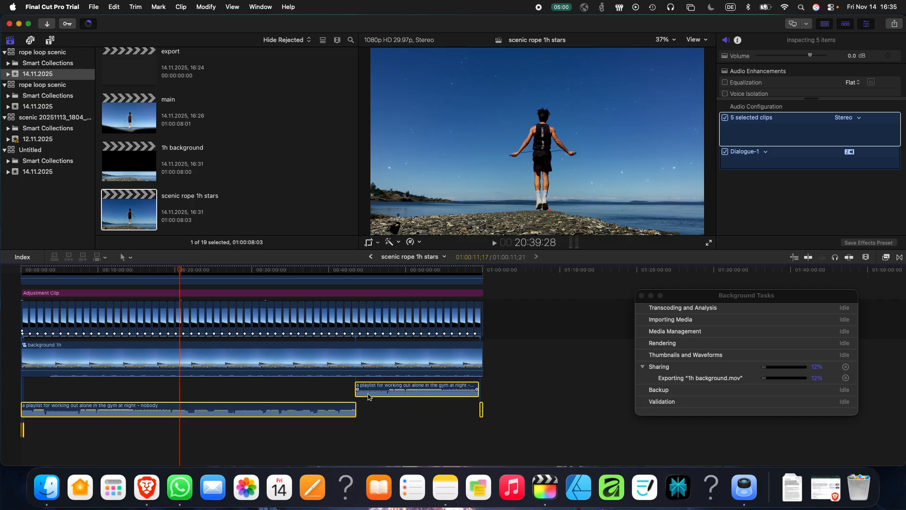
pyautogui.click(365, 355)
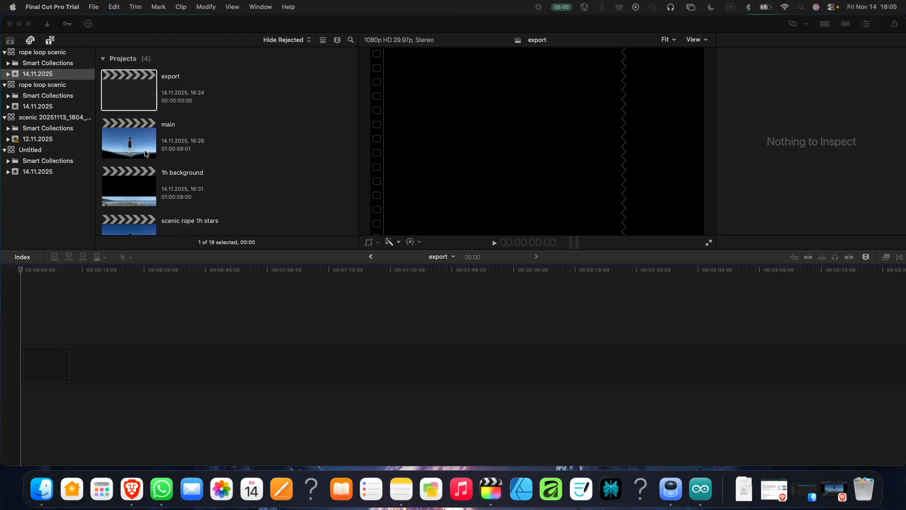
# Close the Background Tasks window and switch the browser from filmstrips to list view.
pyautogui.click(139, 100)
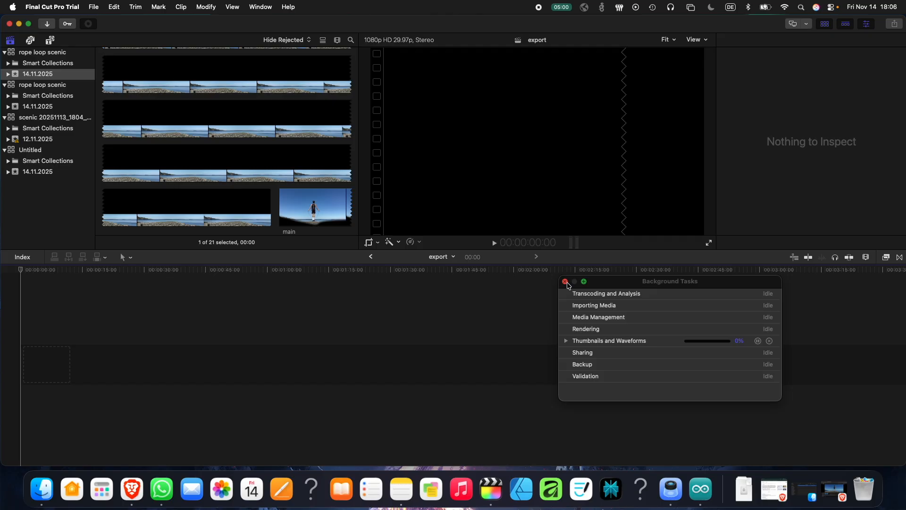
pyautogui.click(566, 282)
pyautogui.scroll(10, 292, 163)
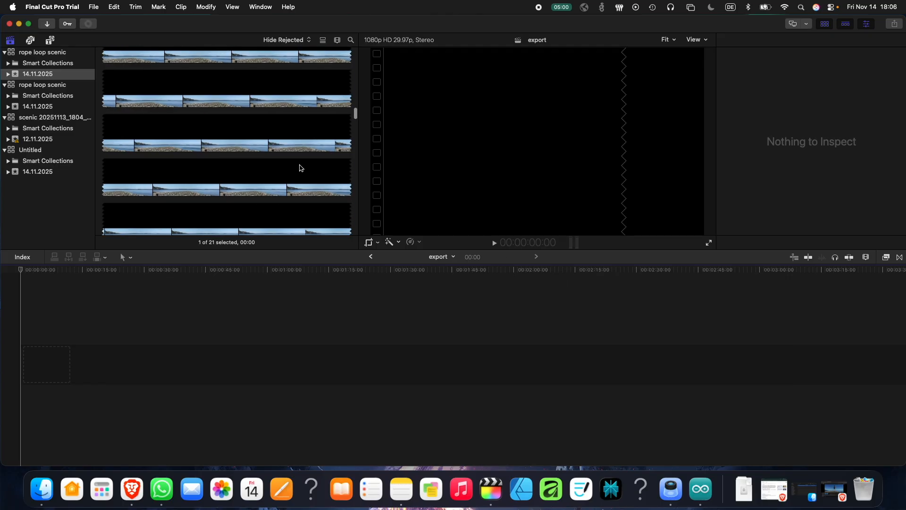
pyautogui.scroll(3, 270, 154)
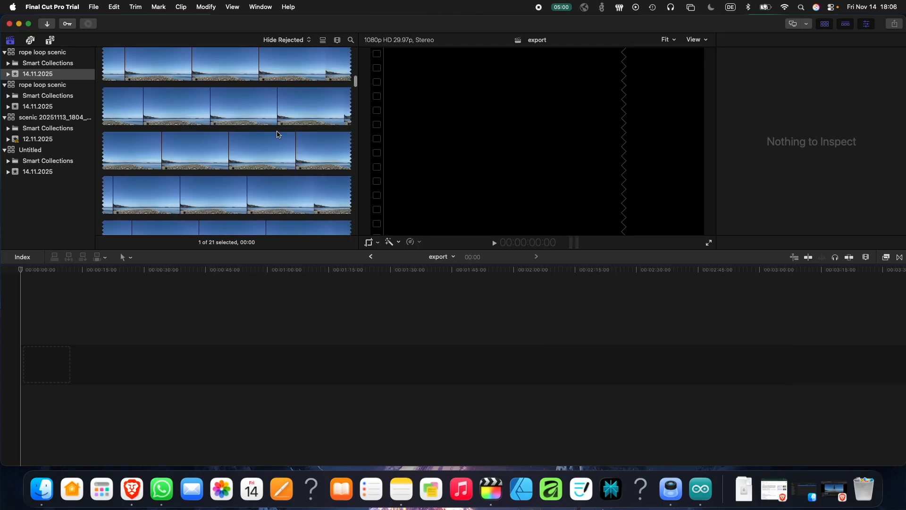
pyautogui.click(321, 39)
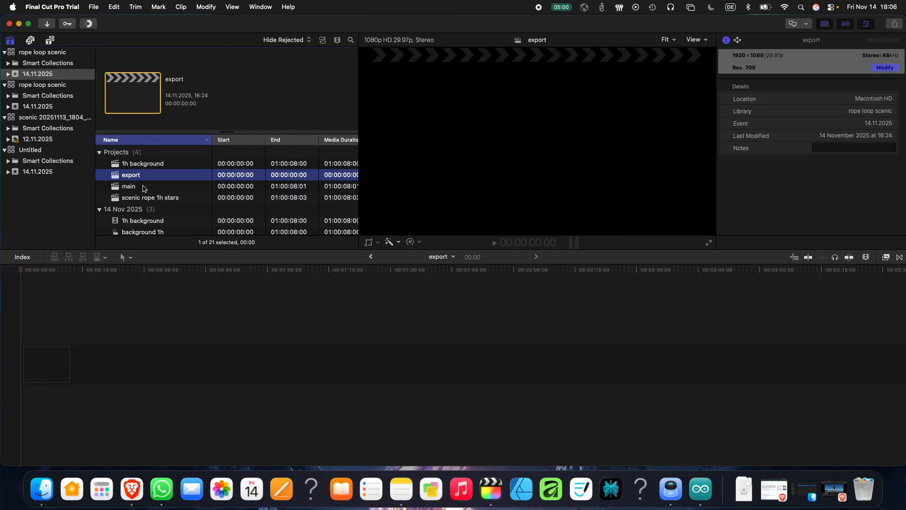
# Open the scenic rope 1h stars project from the list to look over its layers.
pyautogui.click(144, 197)
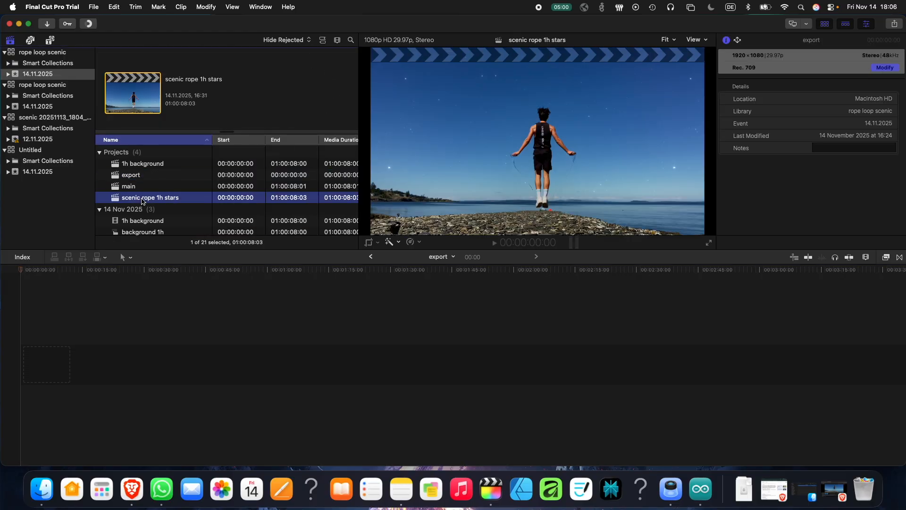
pyautogui.doubleClick(156, 197)
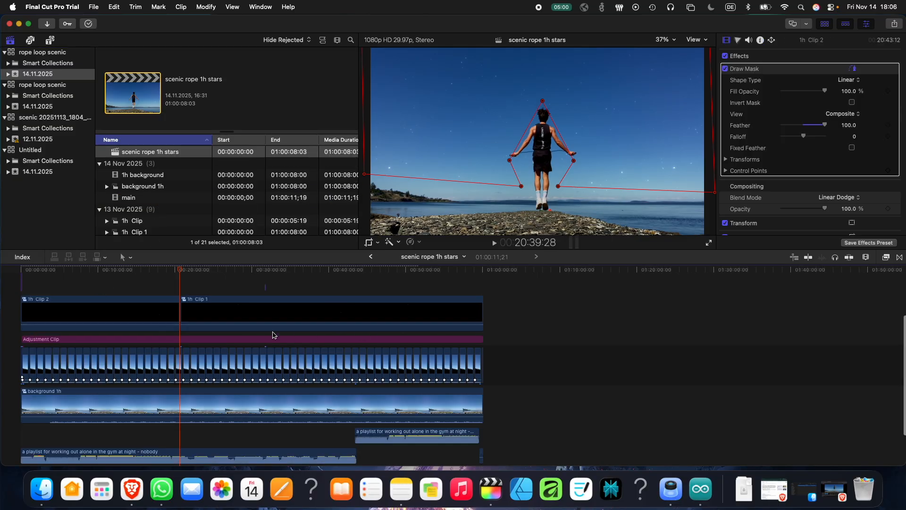
pyautogui.scroll(2, 176, 178)
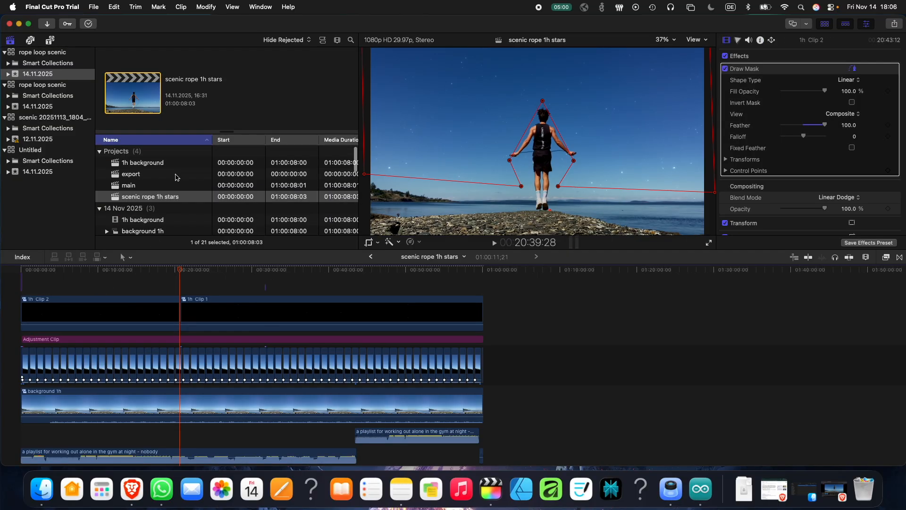
# Open the empty export project and add the rendered 1h background and main clips to its timeline.
pyautogui.doubleClick(139, 175)
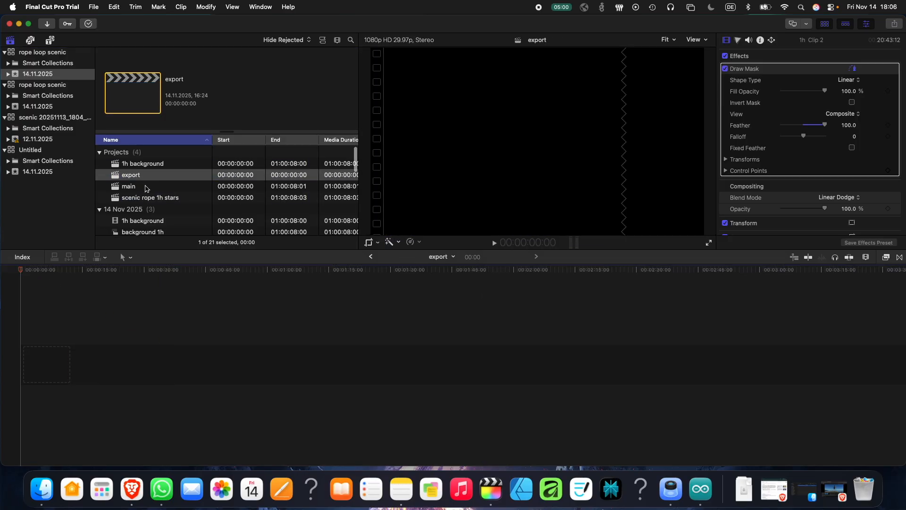
pyautogui.scroll(-1, 150, 230)
pyautogui.scroll(-2, 118, 206)
pyautogui.click(138, 189)
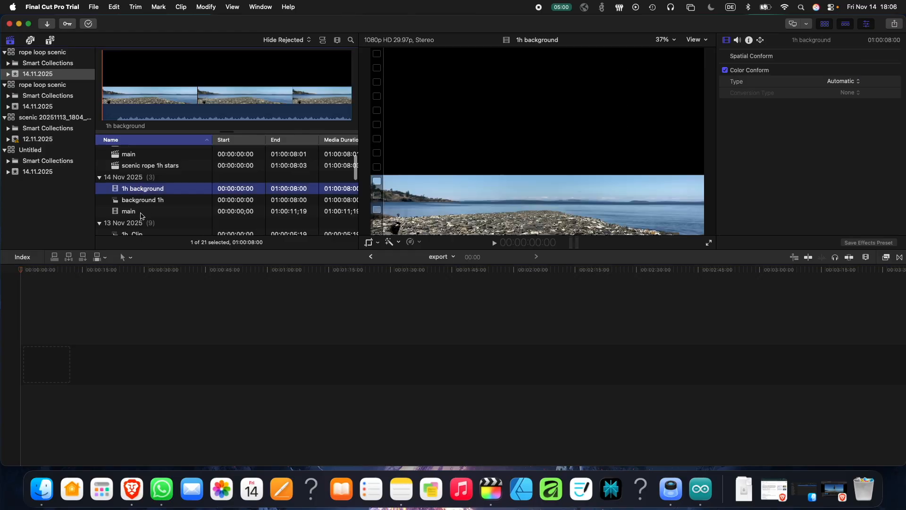
pyautogui.keyDown('super'); pyautogui.click(141, 212); pyautogui.keyUp('super')
pyautogui.moveTo(140, 212); pyautogui.dragTo(100, 335)
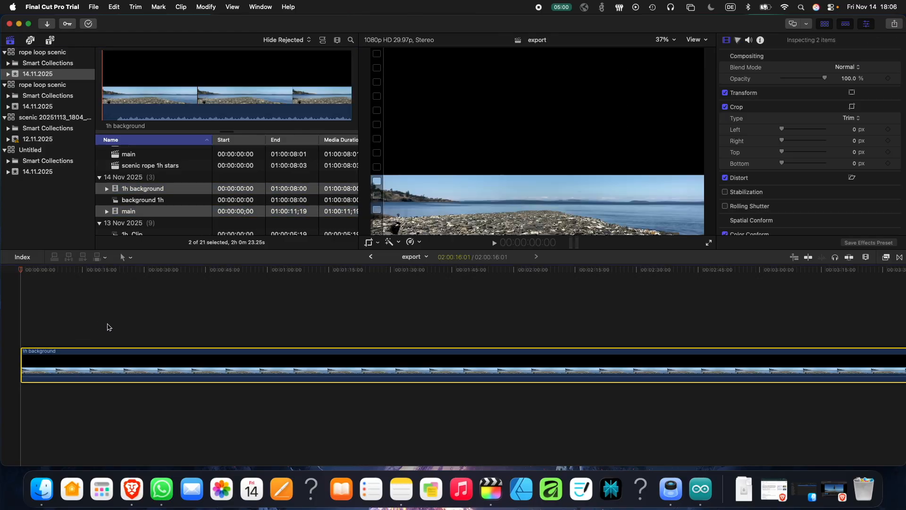
# Stack the main clip above the 1h background clip at the start of the export timeline.
pyautogui.click(111, 333)
pyautogui.press('super+minus')
pyautogui.press('super+minus')
pyautogui.press('super+minus')
pyautogui.press('super+minus')
pyautogui.press('super+minus')
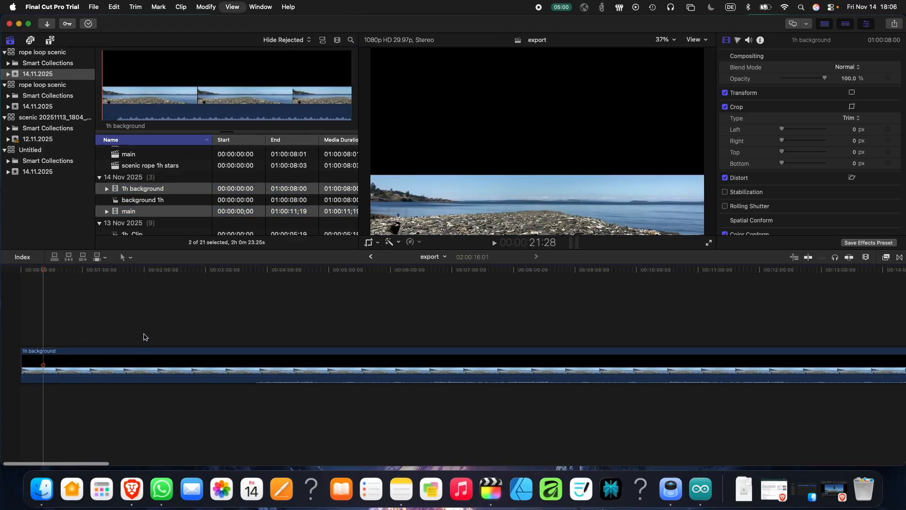
pyautogui.moveTo(518, 354); pyautogui.dragTo(13, 302)
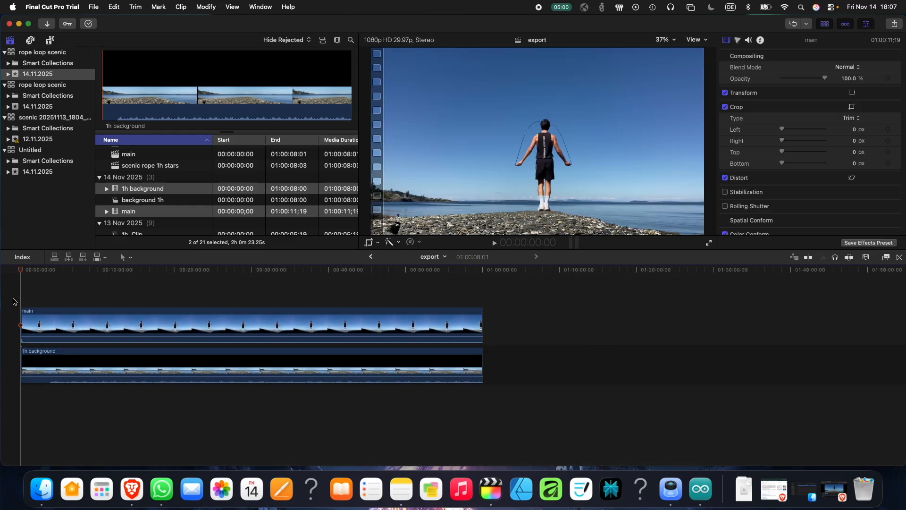
# Play the start of the stacked export timeline and check the main clip around four minutes and one and a half minutes.
pyautogui.press('space')
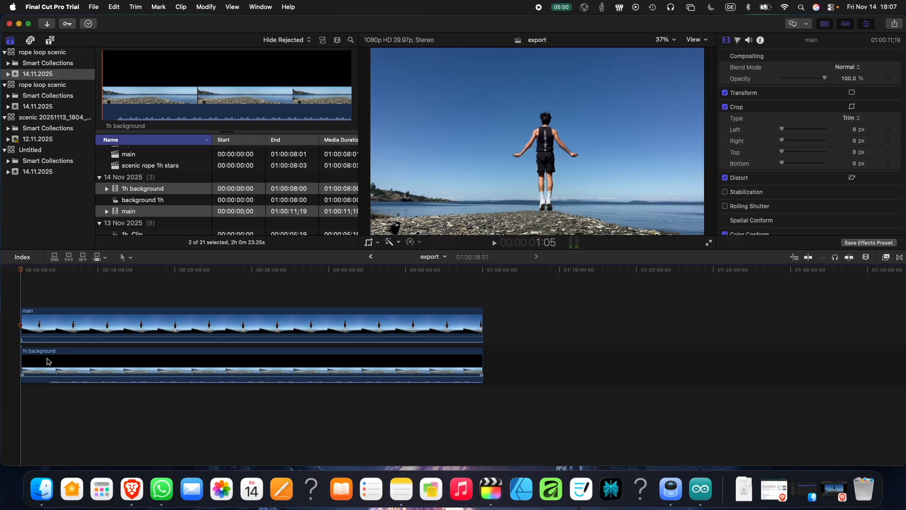
pyautogui.click(42, 317)
pyautogui.click(54, 318)
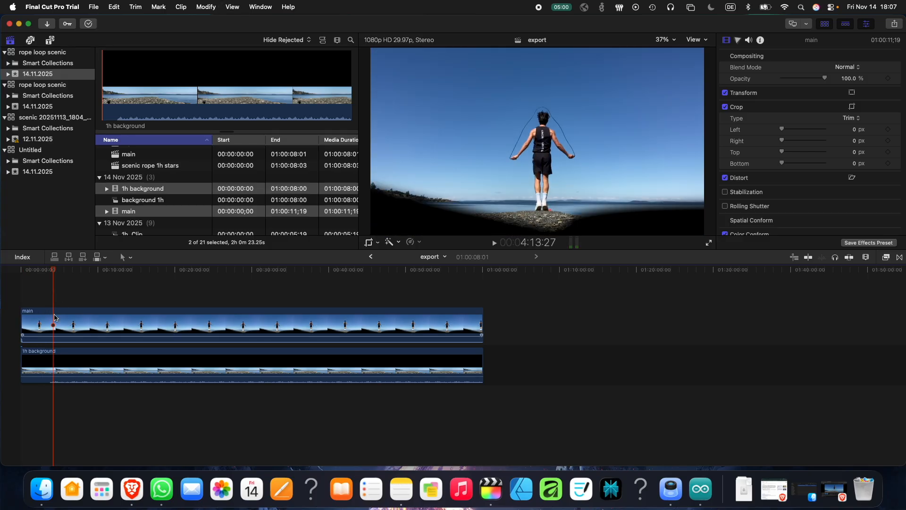
pyautogui.click(32, 294)
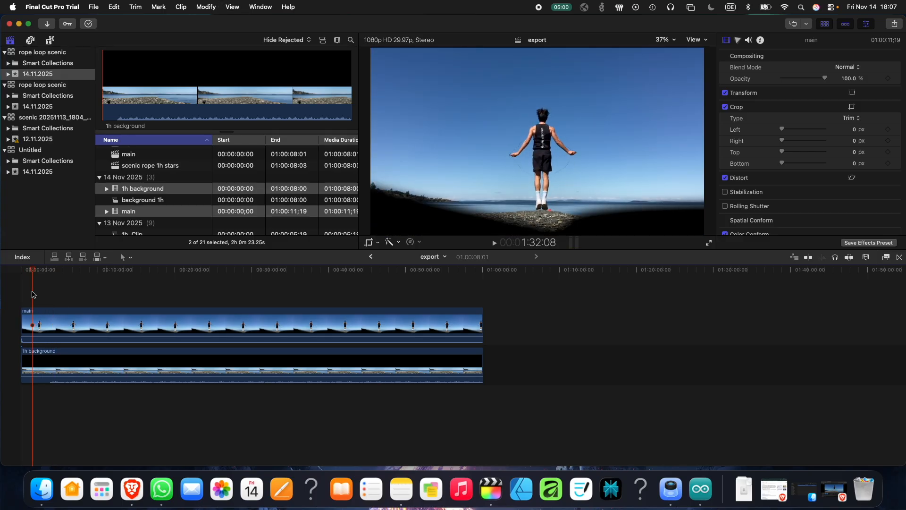
# Split the main clip at 5:29 near the start of the export timeline.
pyautogui.click(25, 292)
pyautogui.press('super+equal')
pyautogui.press('super+equal')
pyautogui.press('super+equal')
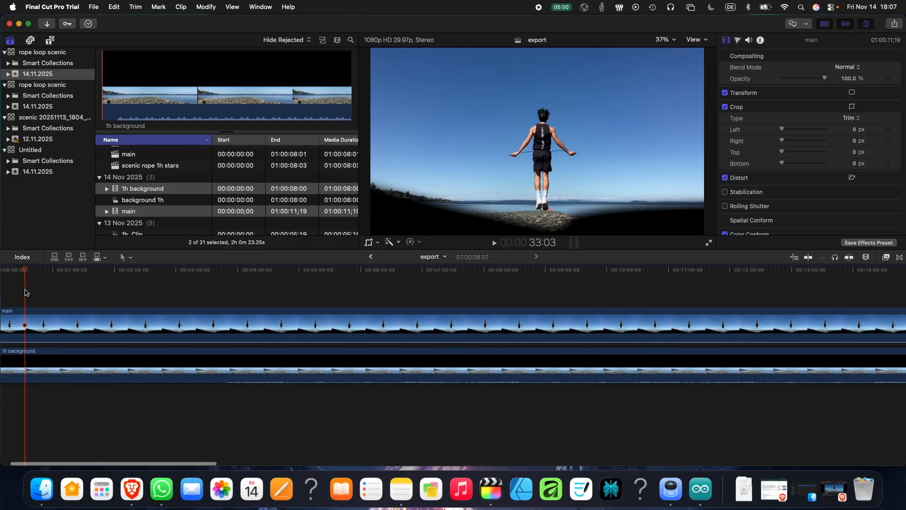
pyautogui.moveTo(24, 271)
pyautogui.mouseDown()
pyautogui.moveTo(46, 282)
pyautogui.moveTo(27, 287)
pyautogui.mouseUp()
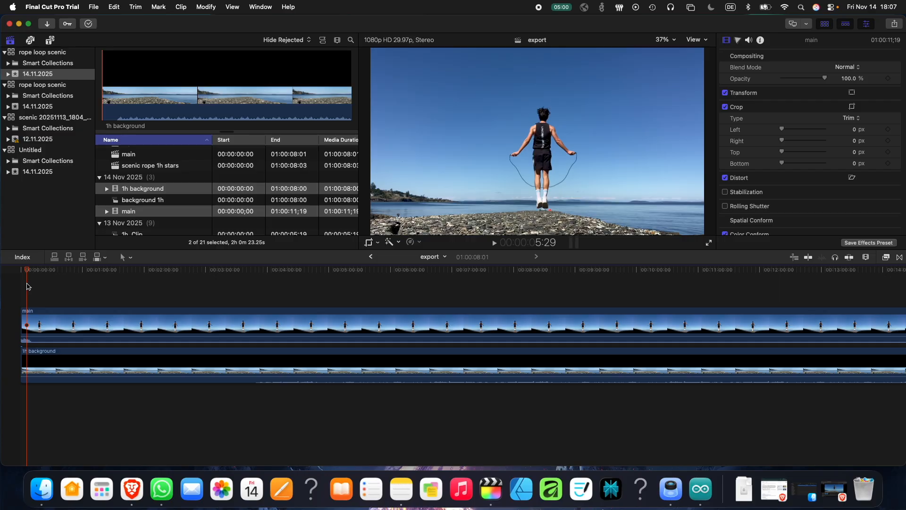
pyautogui.click(27, 310)
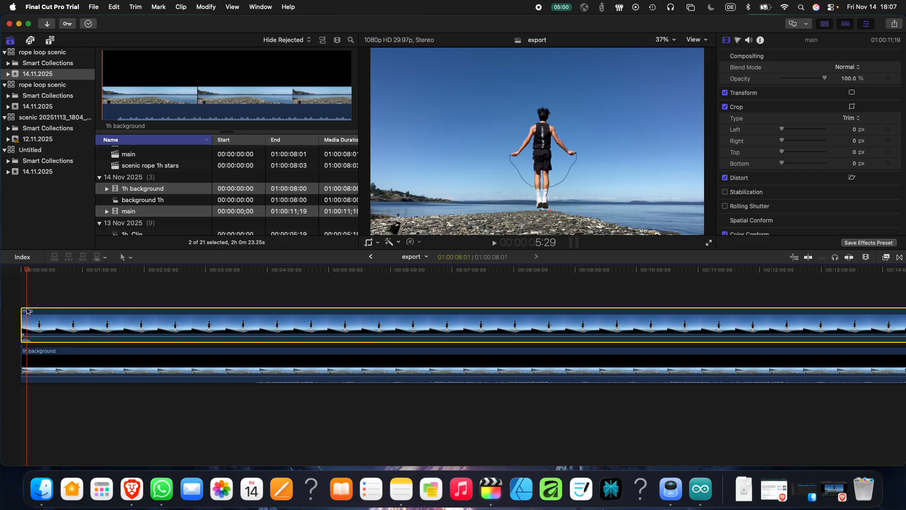
pyautogui.press('super+b')
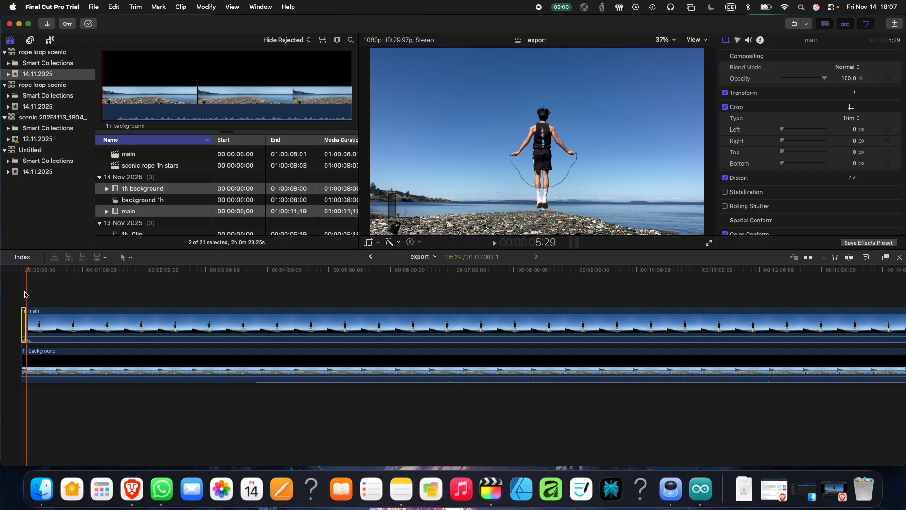
pyautogui.press('v')
pyautogui.click(33, 272)
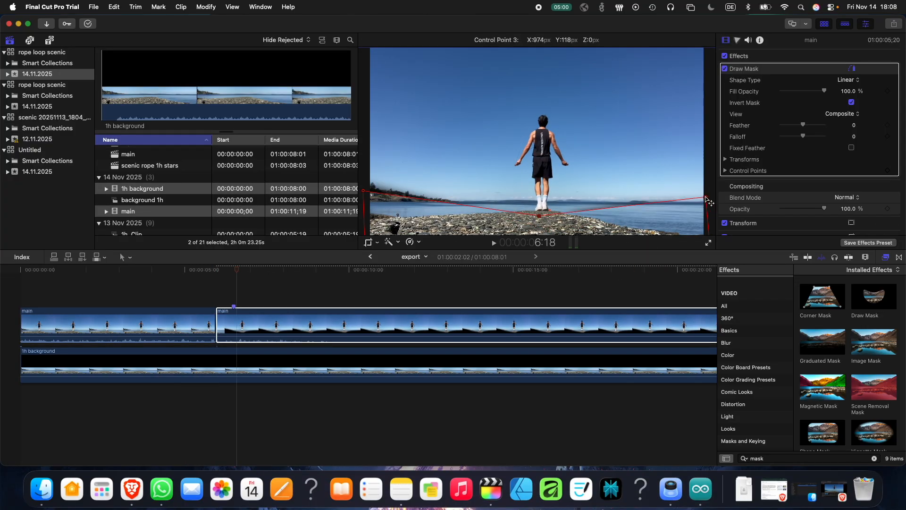
# Play the export timeline across the main clip's cut to check how the draw mask blends with the background.
pyautogui.press('space')
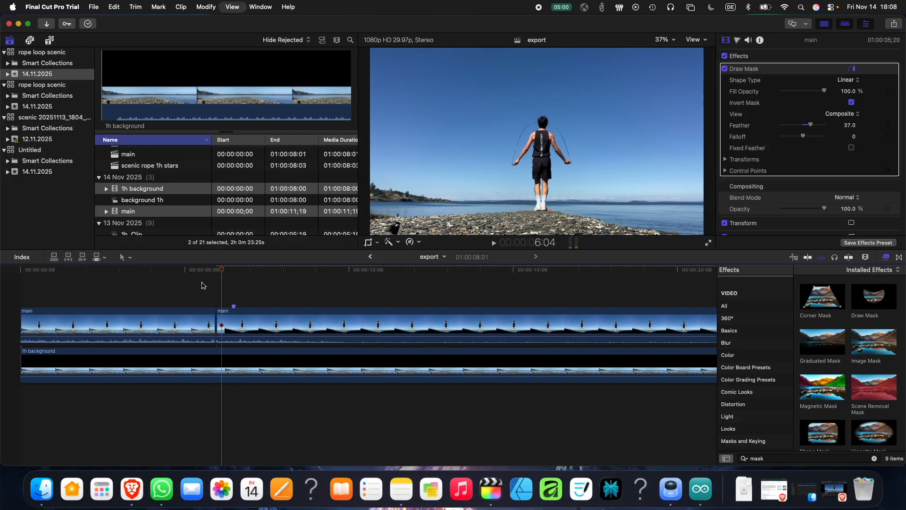
pyautogui.click(206, 286)
pyautogui.click(183, 326)
pyautogui.press('alt+super+v')
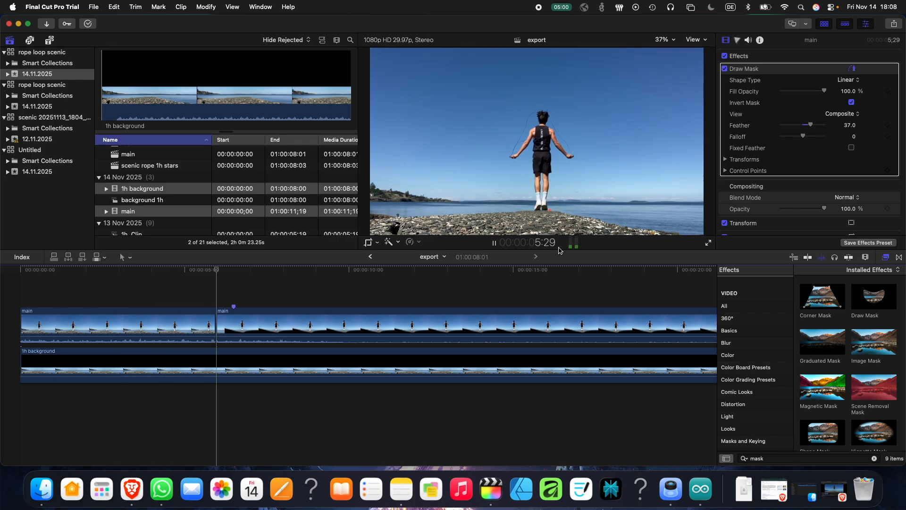
pyautogui.press('super+space')
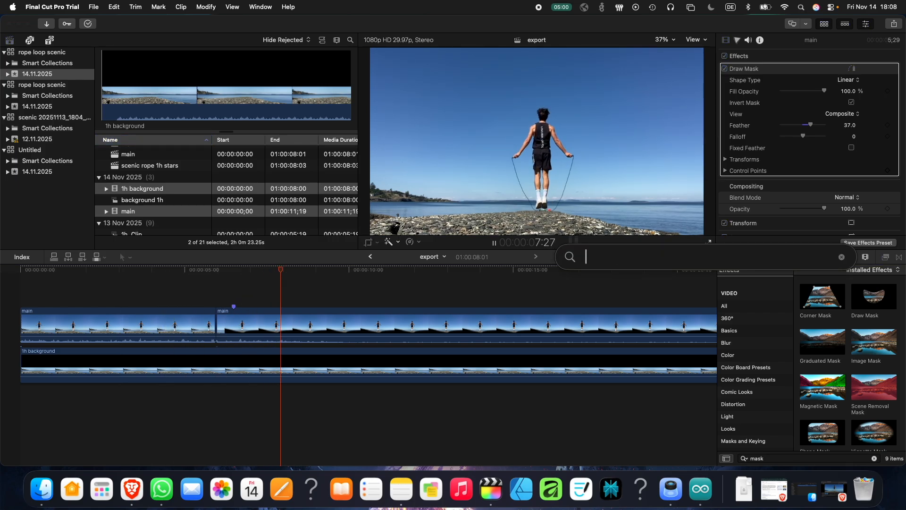
pyautogui.press('Escape')
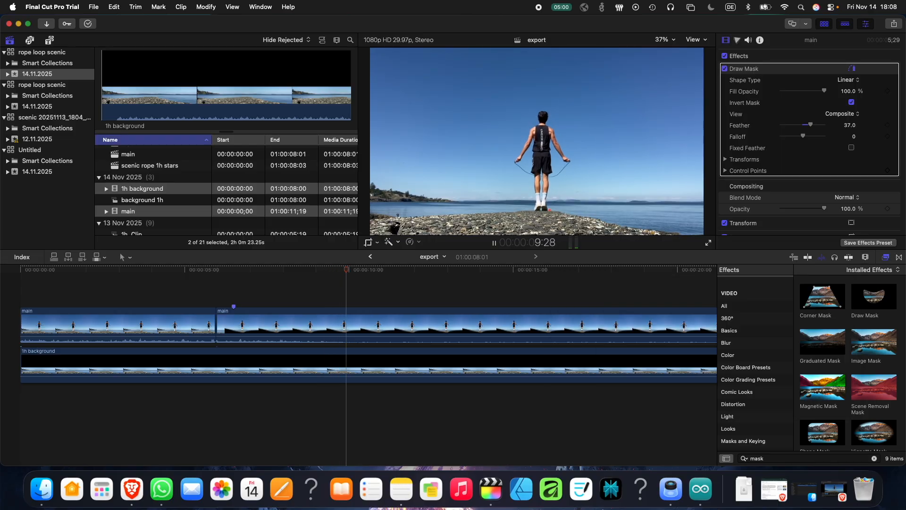
pyautogui.press('space')
pyautogui.press('super+minus')
pyautogui.press('super+minus')
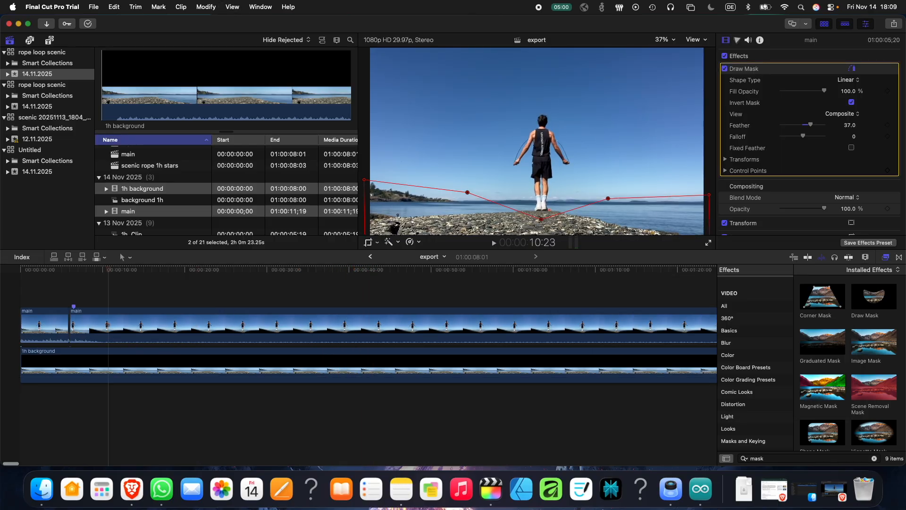
pyautogui.press('super+minus')
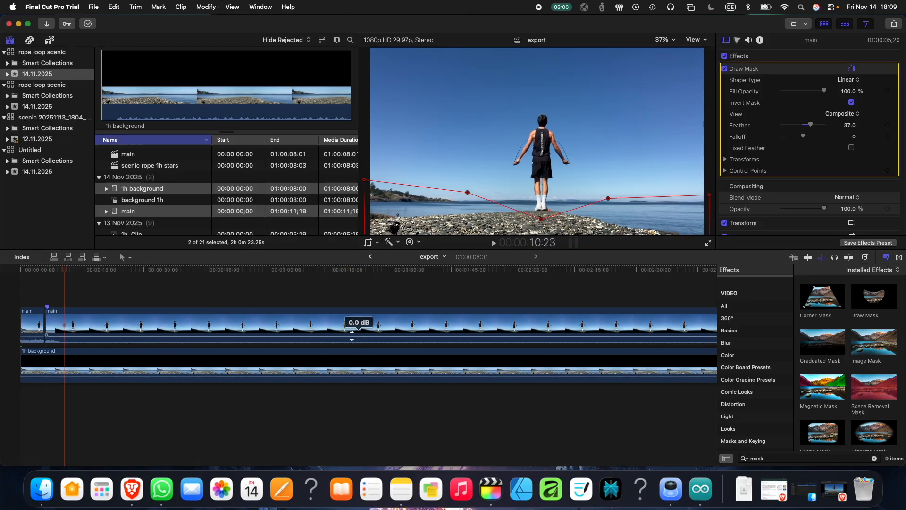
# Open the scenic rope 1h stars project and select the star clips, adjustment clip and overlay layers above its main footage for copying.
pyautogui.scroll(1, 249, 184)
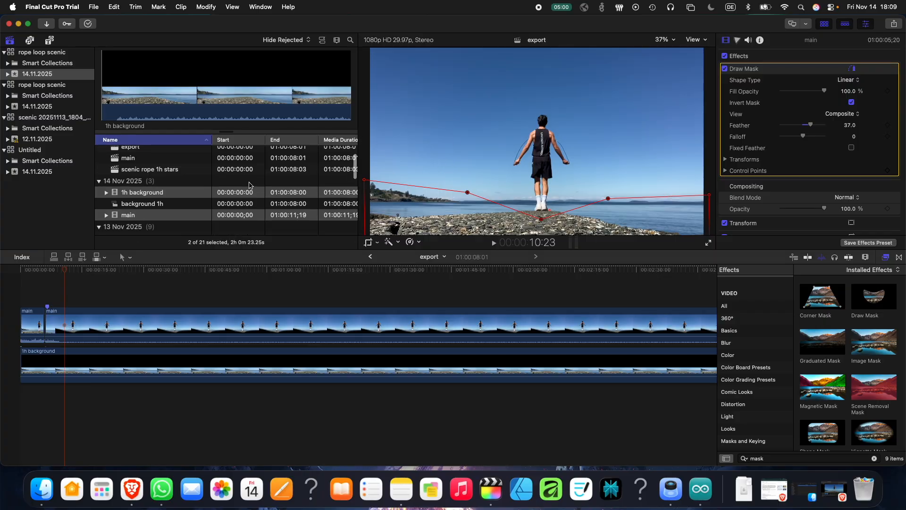
pyautogui.doubleClick(208, 171)
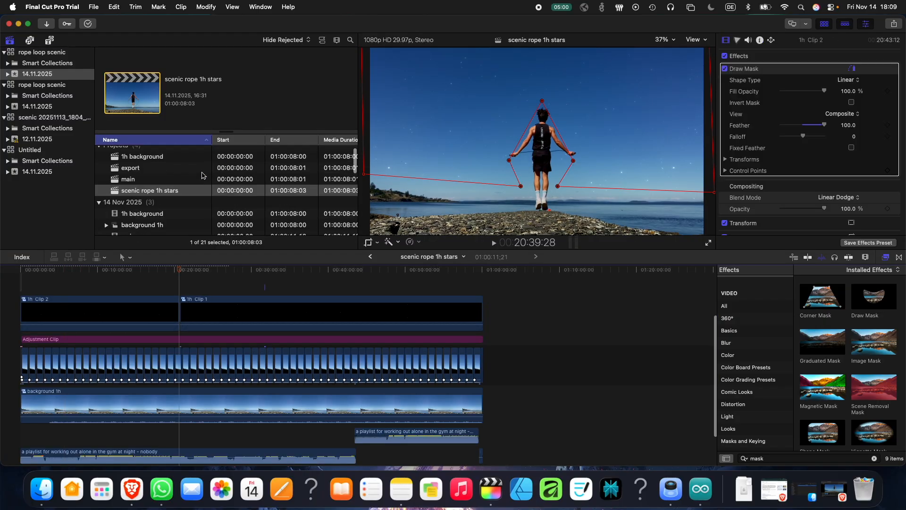
pyautogui.moveTo(526, 342); pyautogui.dragTo(472, 322)
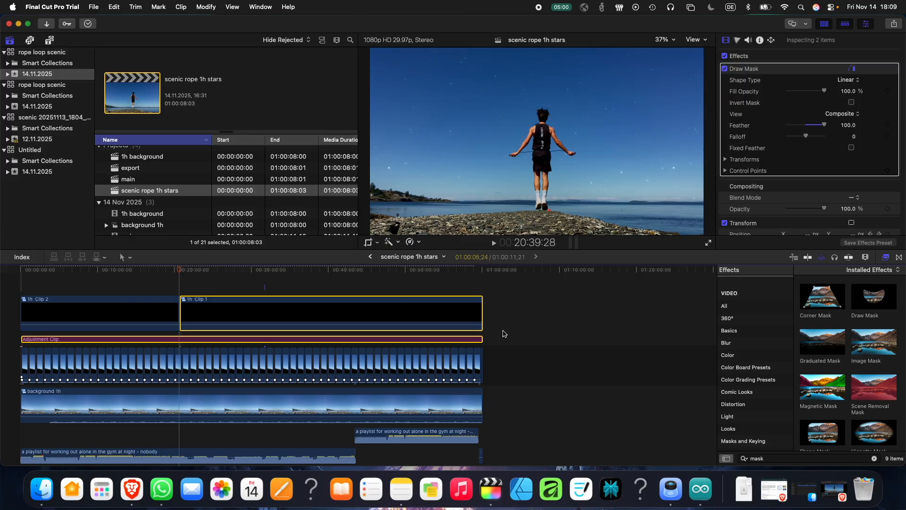
pyautogui.click(503, 334)
pyautogui.moveTo(500, 349); pyautogui.dragTo(21, 274)
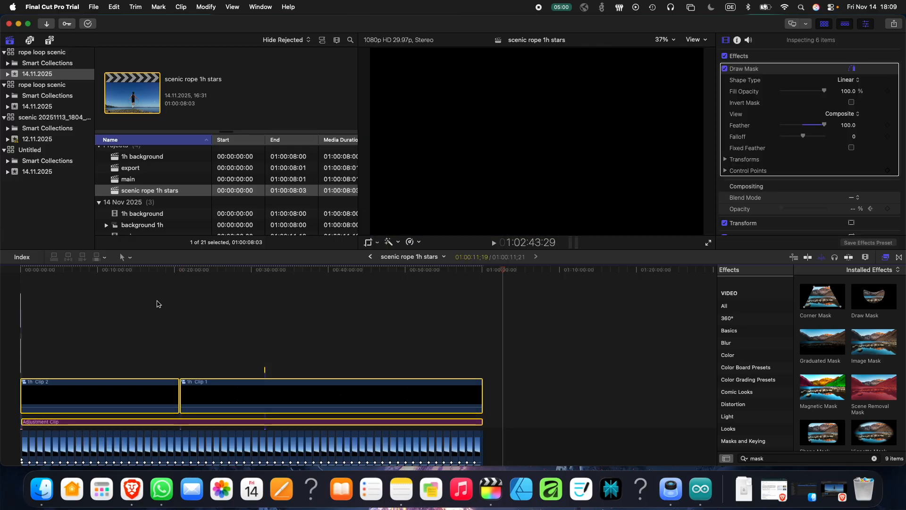
# Reopen the export project and paste the copied star, adjustment and overlay layers above the main clips from the timeline start.
pyautogui.doubleClick(146, 167)
pyautogui.scroll(-1, 115, 236)
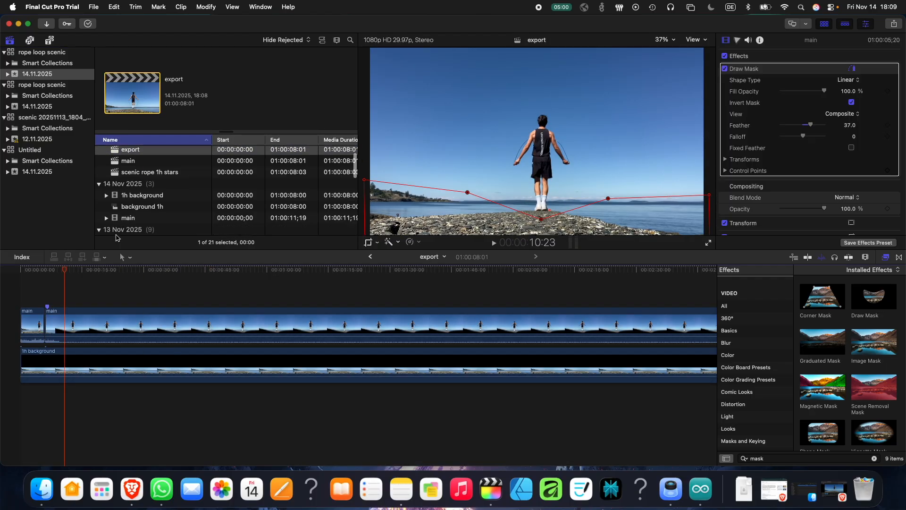
pyautogui.press('Up')
pyautogui.press('Up')
pyautogui.press('super+v')
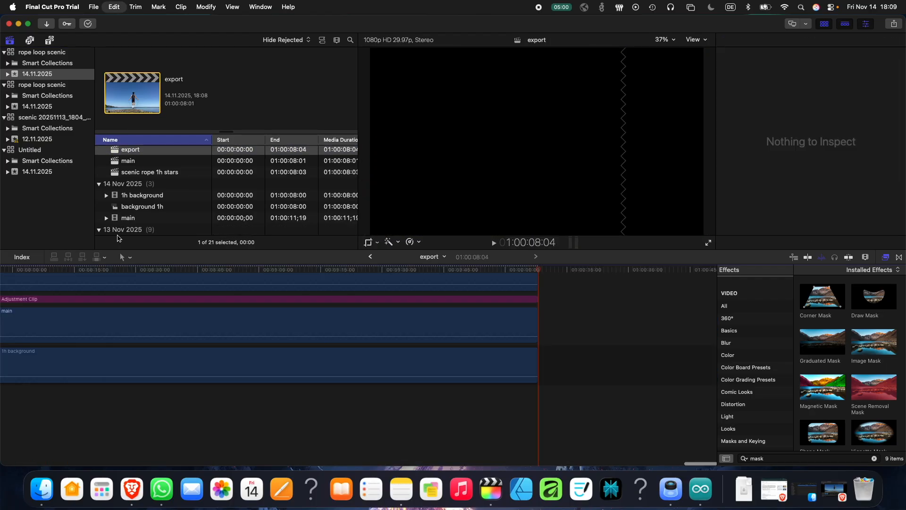
pyautogui.scroll(2, 191, 310)
pyautogui.moveTo(222, 270); pyautogui.dragTo(12, 286)
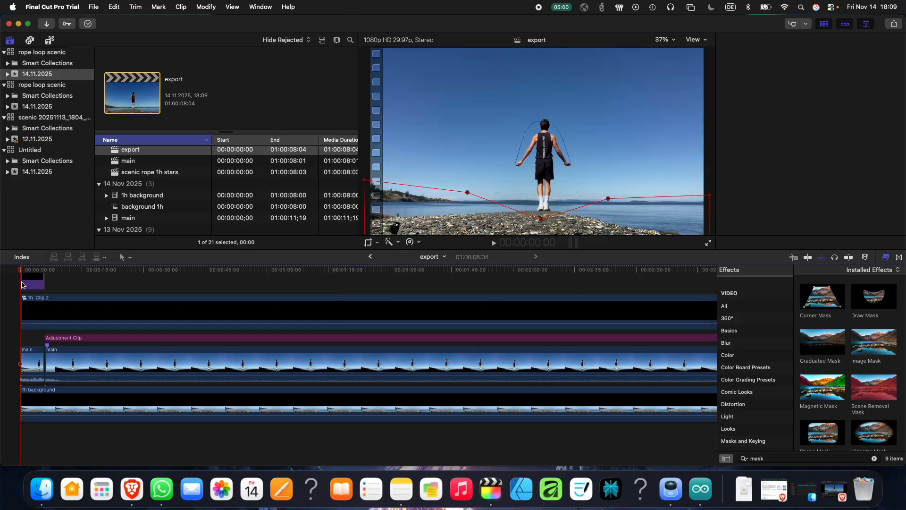
pyautogui.scroll(2, 38, 280)
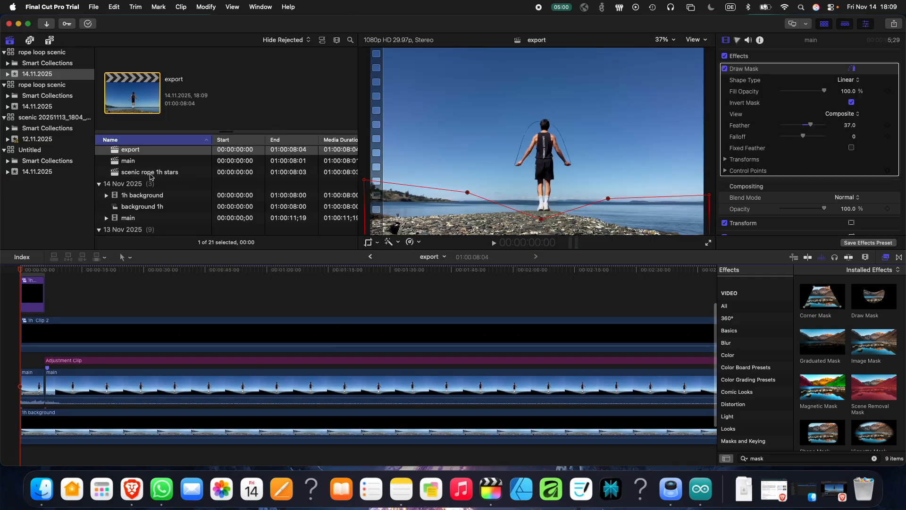
# Return to the scenic rope 1h stars project and select only the five audio clips beneath the background for copying.
pyautogui.scroll(2, 152, 153)
pyautogui.click(147, 199)
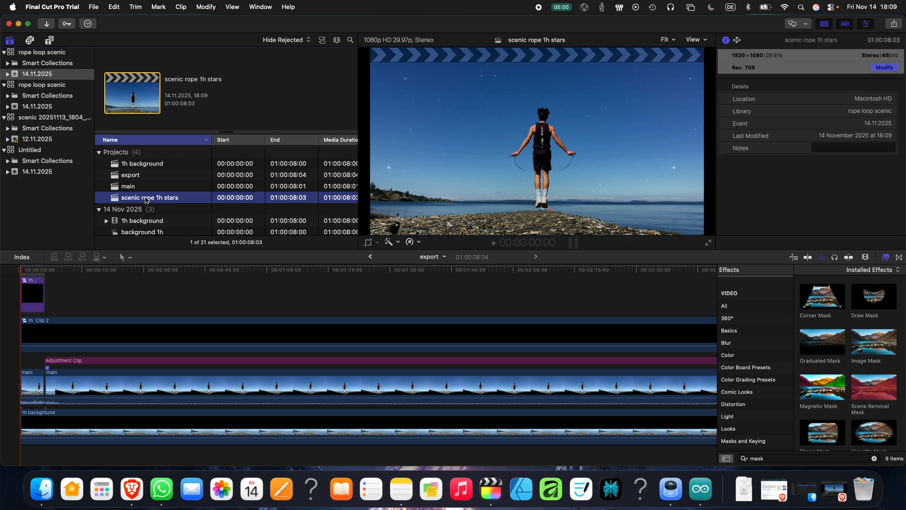
pyautogui.doubleClick(146, 198)
pyautogui.moveTo(514, 387); pyautogui.dragTo(20, 461)
pyautogui.click(559, 336)
pyautogui.moveTo(564, 333); pyautogui.dragTo(17, 448)
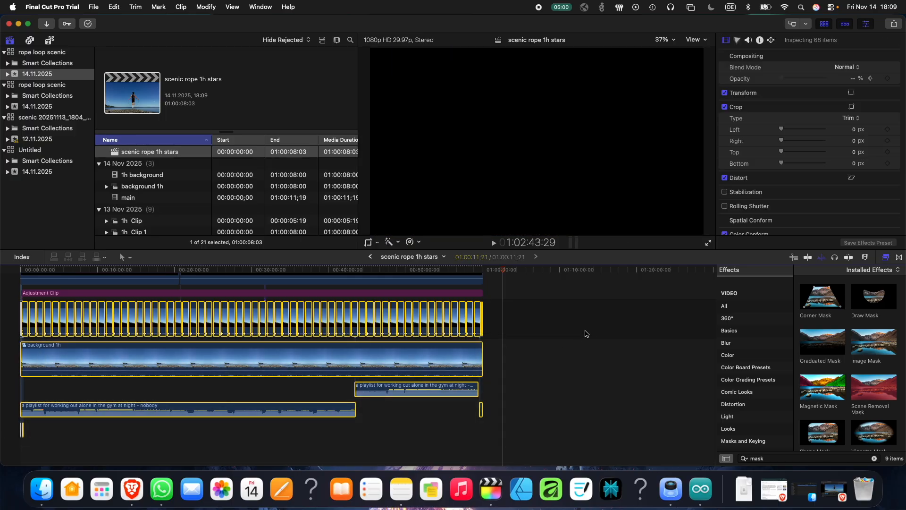
pyautogui.click(506, 354)
pyautogui.moveTo(500, 393); pyautogui.dragTo(21, 435)
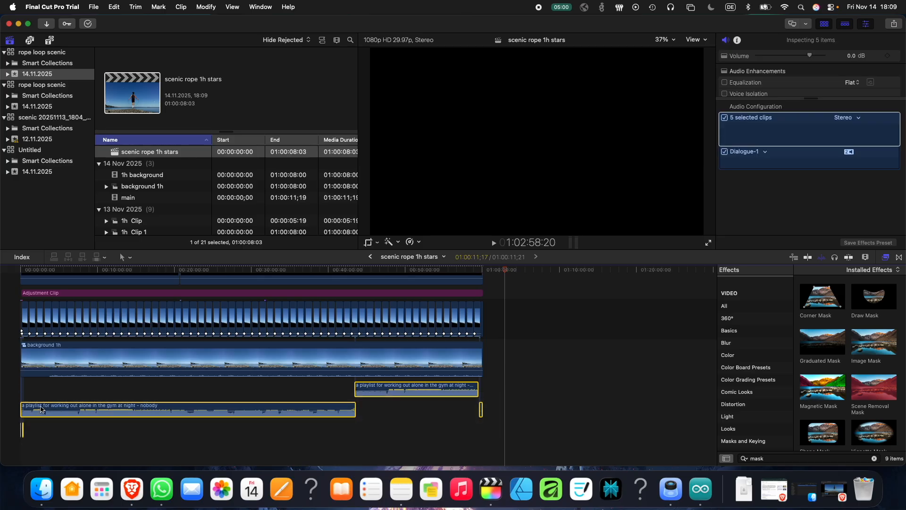
pyautogui.scroll(3, 152, 176)
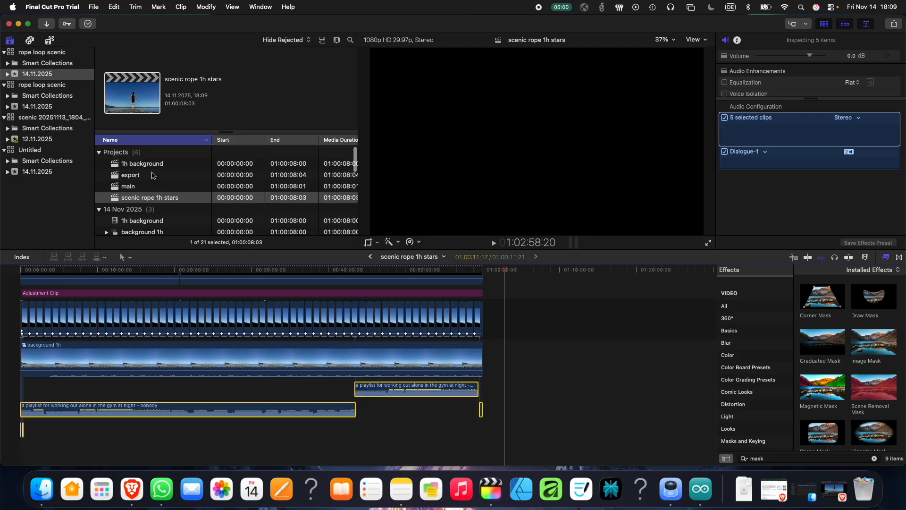
# Reopen the export project, paste the playlist and sound effect clips at the timeline start, and play the opening.
pyautogui.doubleClick(150, 176)
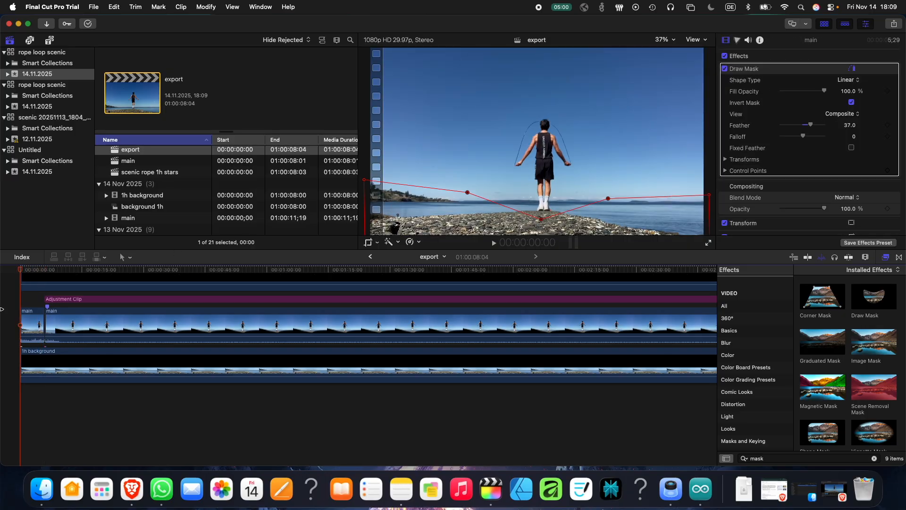
pyautogui.press('space')
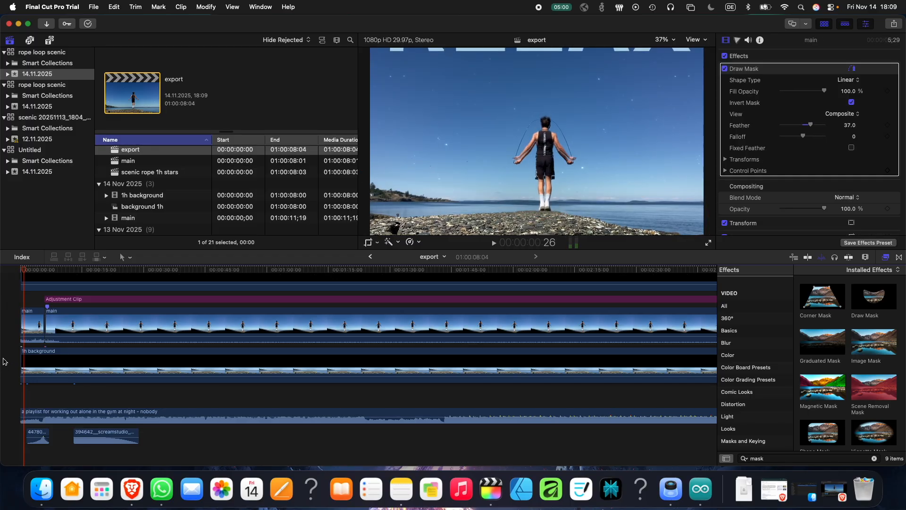
pyautogui.click(4, 271)
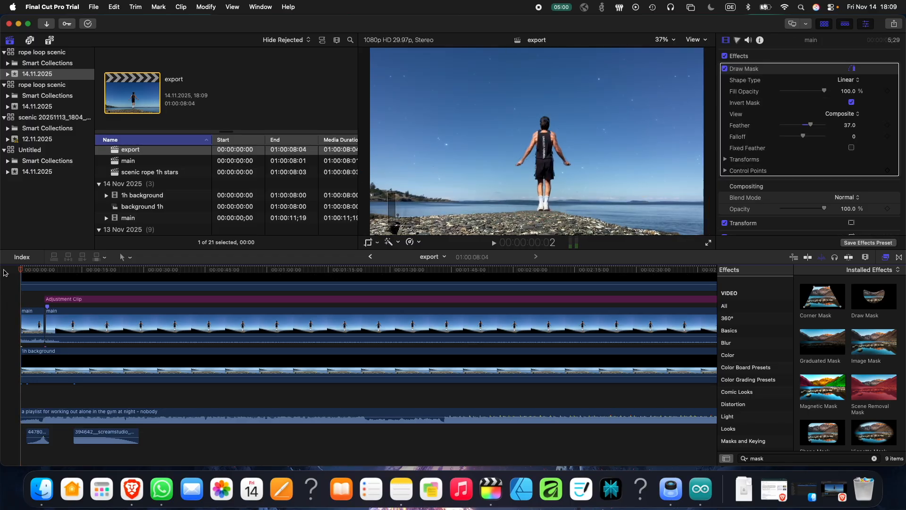
# Inspect the pasted layers in the export timeline, undo the audio and layer pastes, and restore the pasted video layers.
pyautogui.scroll(4, 53, 313)
pyautogui.scroll(1, 29, 288)
pyautogui.moveTo(68, 372); pyautogui.dragTo(37, 366)
pyautogui.click(60, 343)
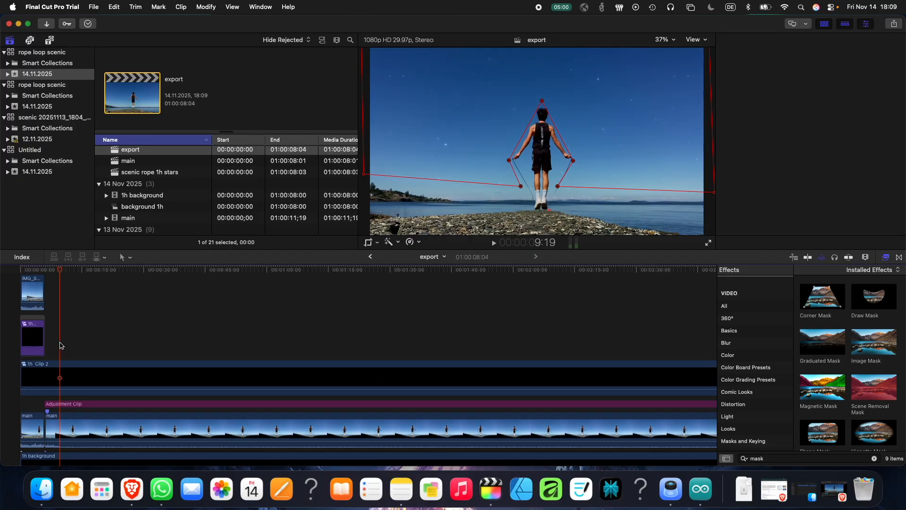
pyautogui.press('super+z')
pyautogui.press('super+z')
pyautogui.press('super+z')
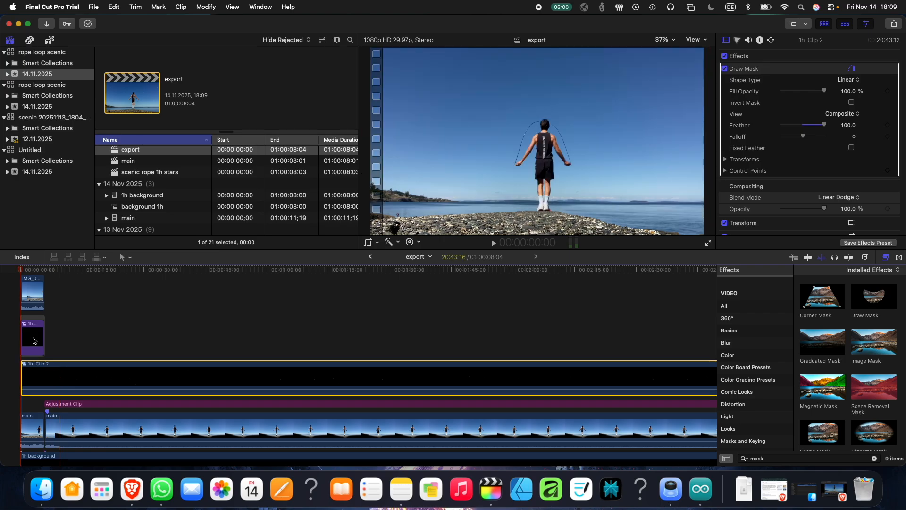
pyautogui.scroll(-2, 42, 344)
pyautogui.scroll(-2, 40, 344)
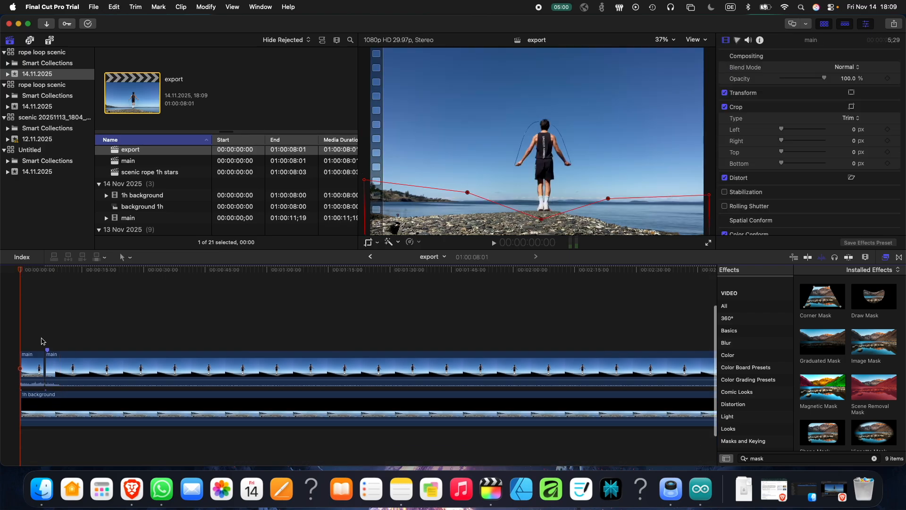
pyautogui.press('super+z')
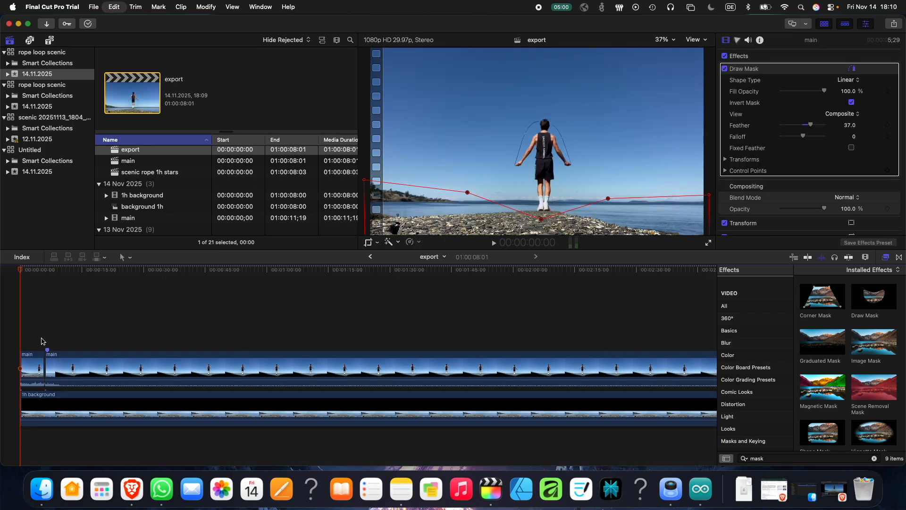
pyautogui.press('super+shift+z')
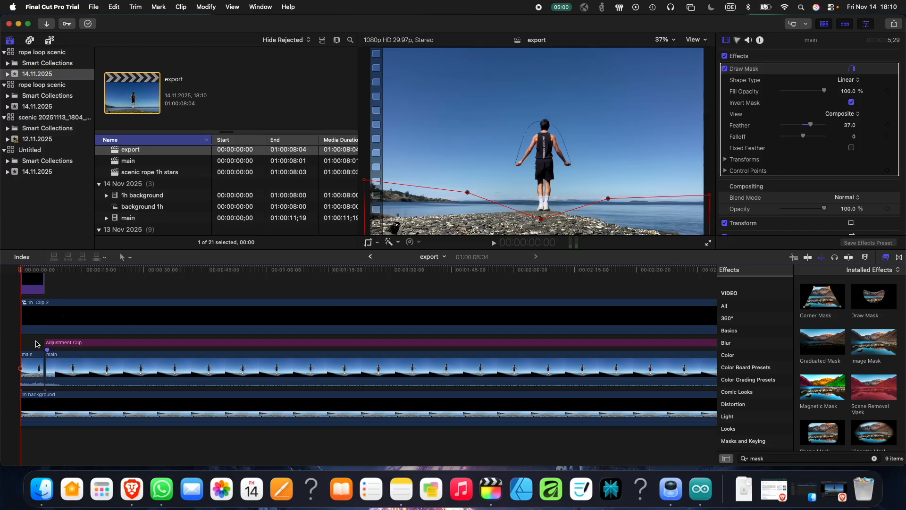
# Select every export clip except the two main segments and 1h background, and shift the selection two frames earlier.
pyautogui.press('super+a')
pyautogui.keyDown('super'); pyautogui.click(51, 368); pyautogui.keyUp('super')
pyautogui.keyDown('super'); pyautogui.click(38, 370); pyautogui.keyUp('super')
pyautogui.keyDown('super'); pyautogui.click(45, 401); pyautogui.keyUp('super')
pyautogui.moveTo(44, 312); pyautogui.dragTo(42, 310)
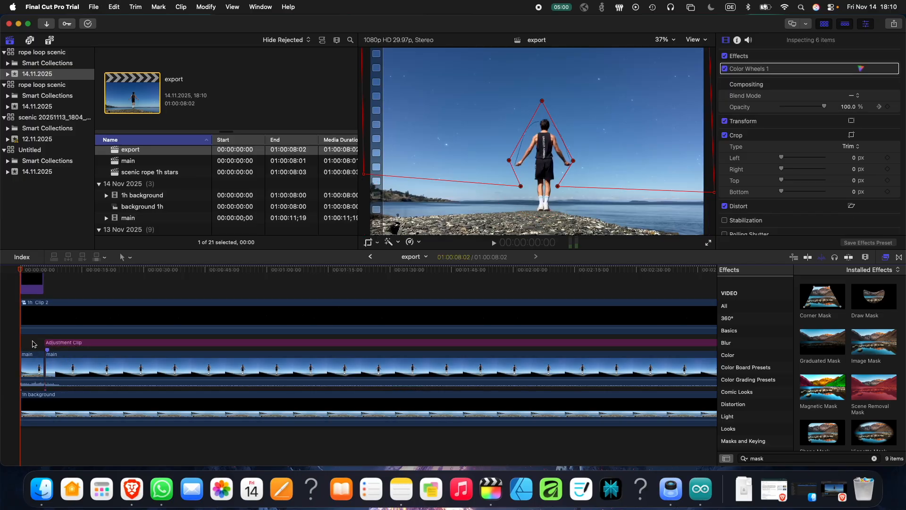
# Paste the playlist and sound effect clips again at the start of the export timeline, beneath the 1h background clip.
pyautogui.click(33, 345)
pyautogui.click(25, 365)
pyautogui.press('Home')
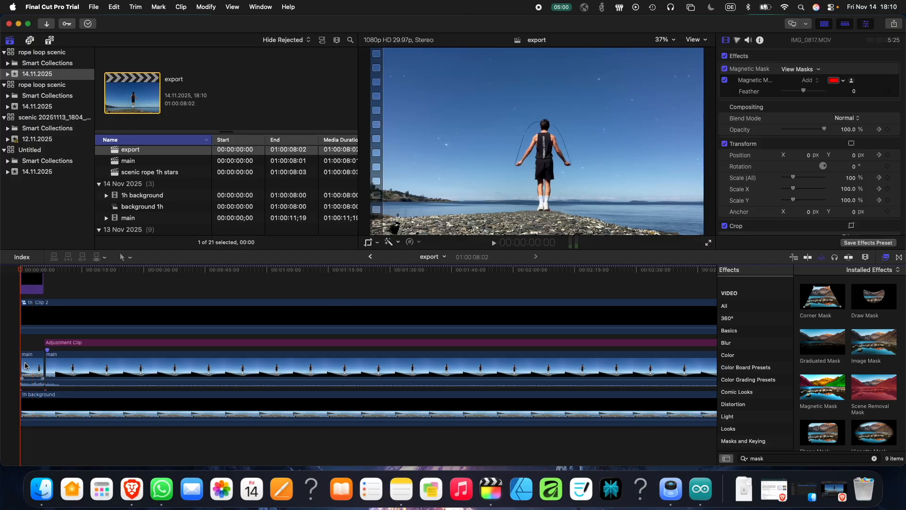
pyautogui.press('End')
pyautogui.click(14, 320)
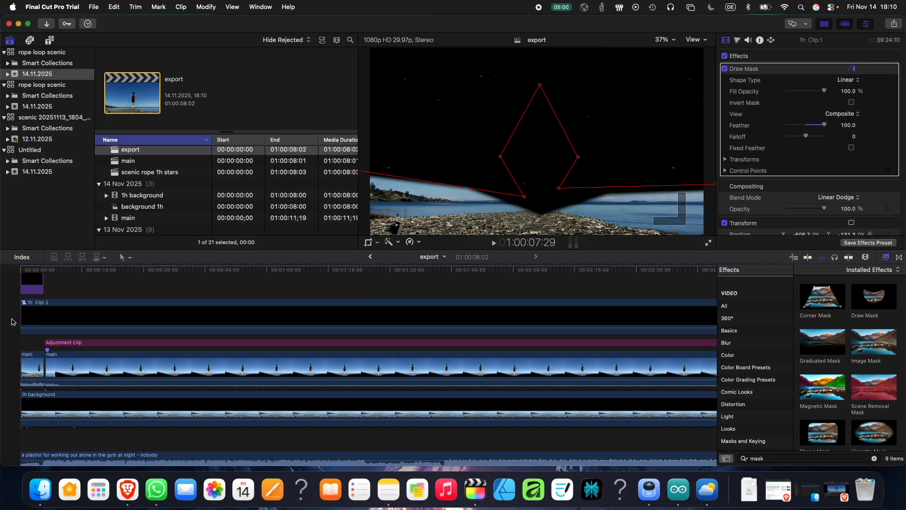
pyautogui.rightClick(714, 489)
pyautogui.click(708, 452)
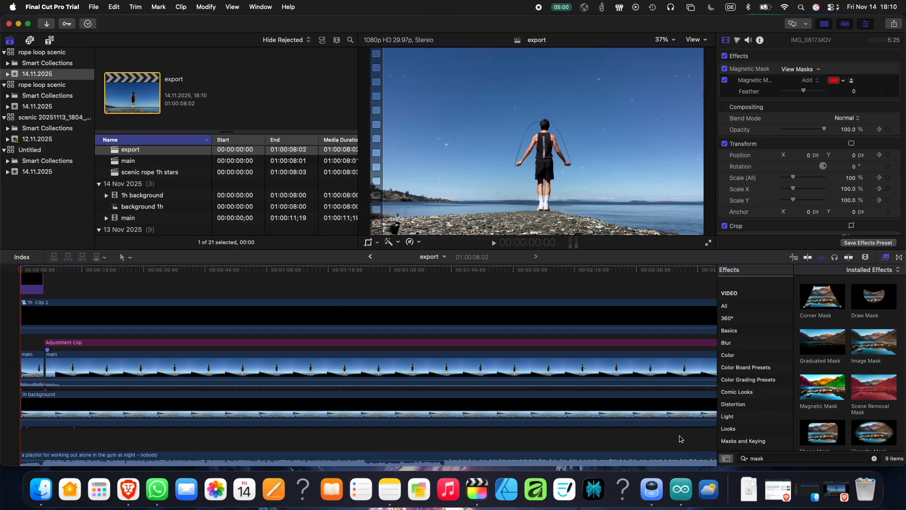
# Play the export timeline from its start to check the opening, and return to the title section.
pyautogui.click(679, 316)
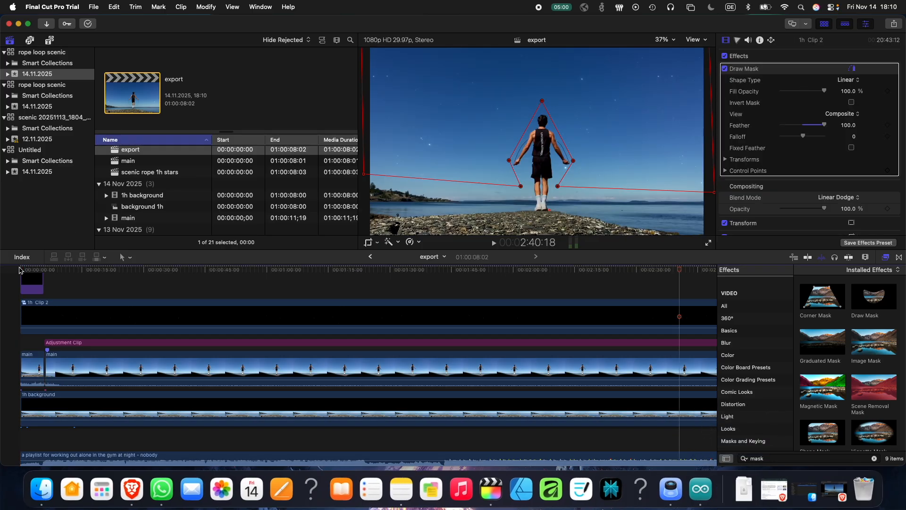
pyautogui.click(19, 270)
pyautogui.press('space')
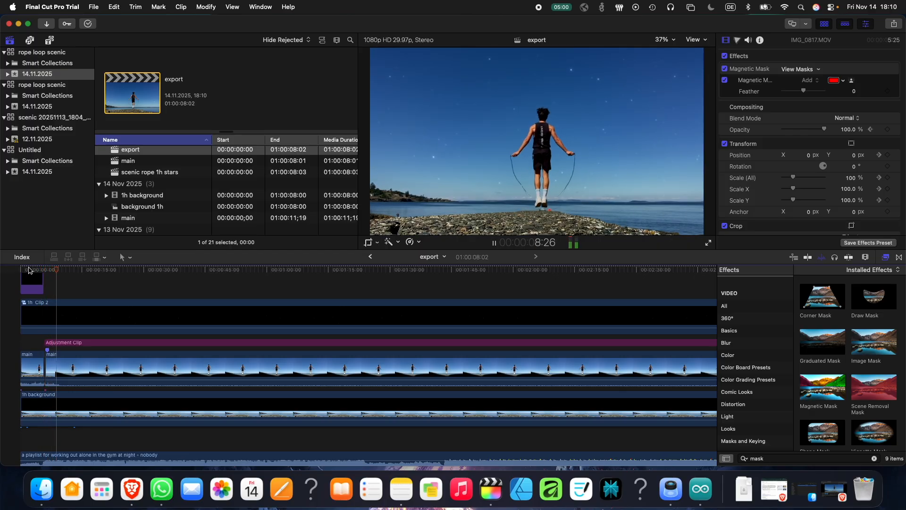
pyautogui.click(29, 270)
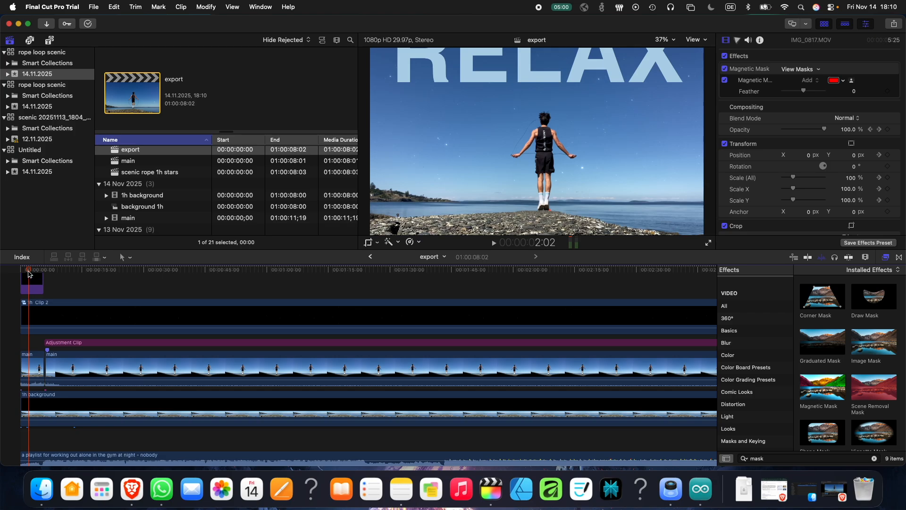
# Examine the full export timeline, checking the star clips, adjustment clip, main, 1h background and audio layers.
pyautogui.moveTo(29, 288); pyautogui.dragTo(316, 343)
pyautogui.press('super+minus')
pyautogui.press('super+minus')
pyautogui.press('super+minus')
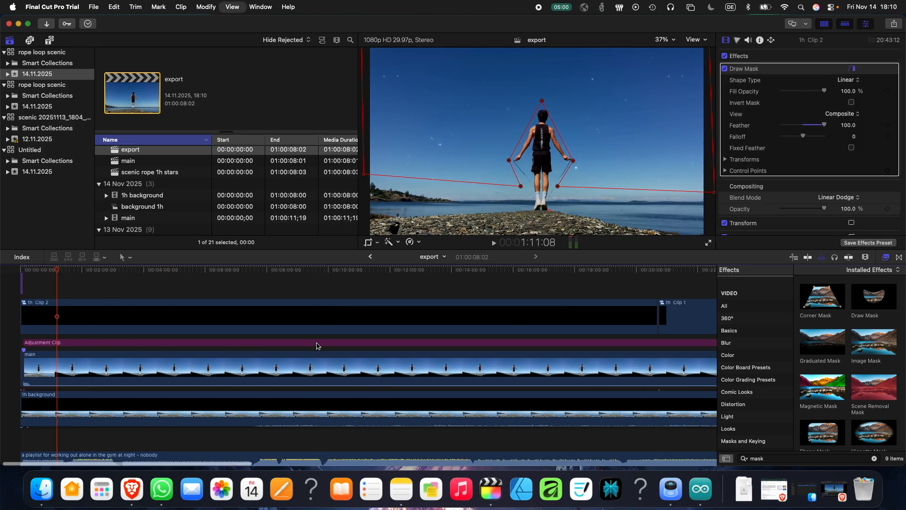
pyautogui.press('super+minus')
pyautogui.press('super+minus')
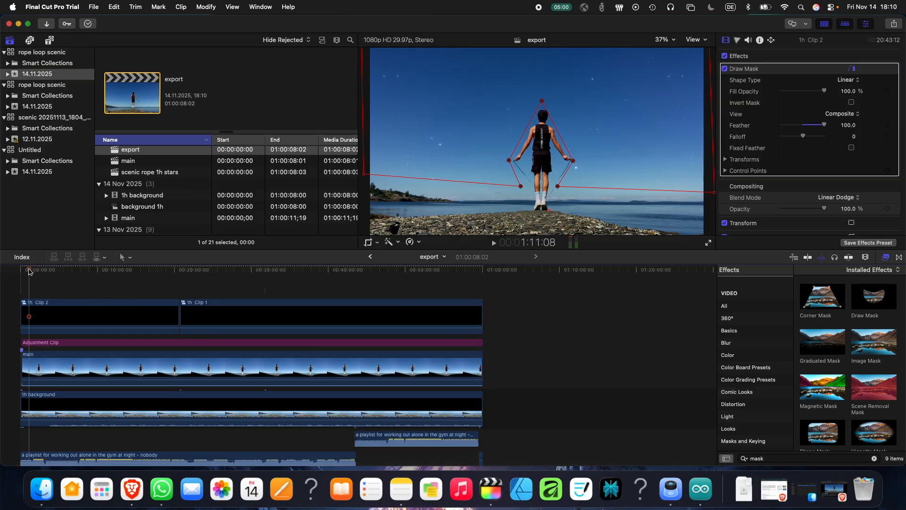
pyautogui.moveTo(29, 271); pyautogui.dragTo(53, 271)
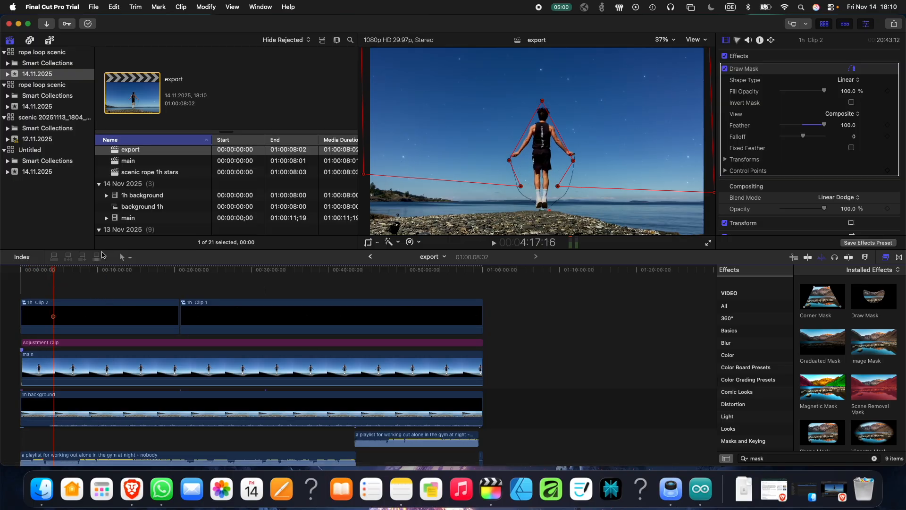
pyautogui.click(107, 372)
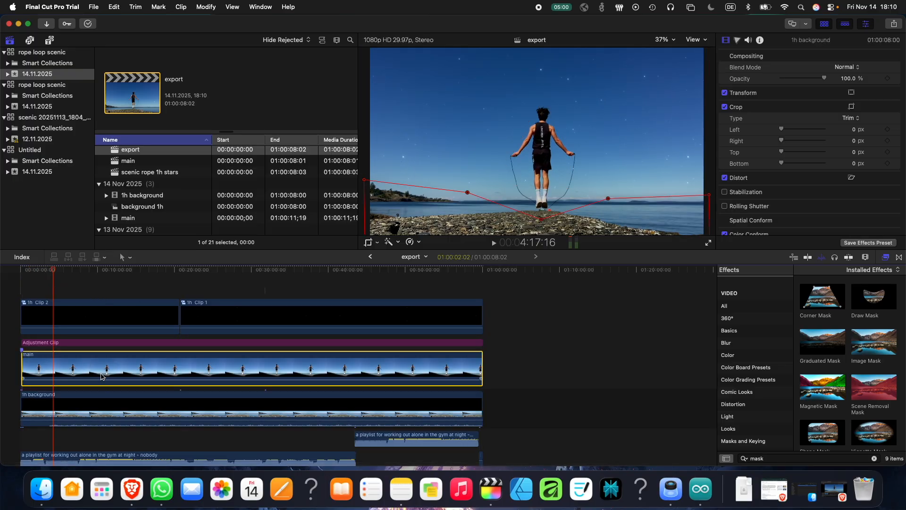
pyautogui.click(104, 320)
pyautogui.moveTo(204, 287); pyautogui.dragTo(131, 320)
pyautogui.moveTo(40, 286); pyautogui.dragTo(17, 287)
pyautogui.moveTo(279, 311); pyautogui.dragTo(261, 314)
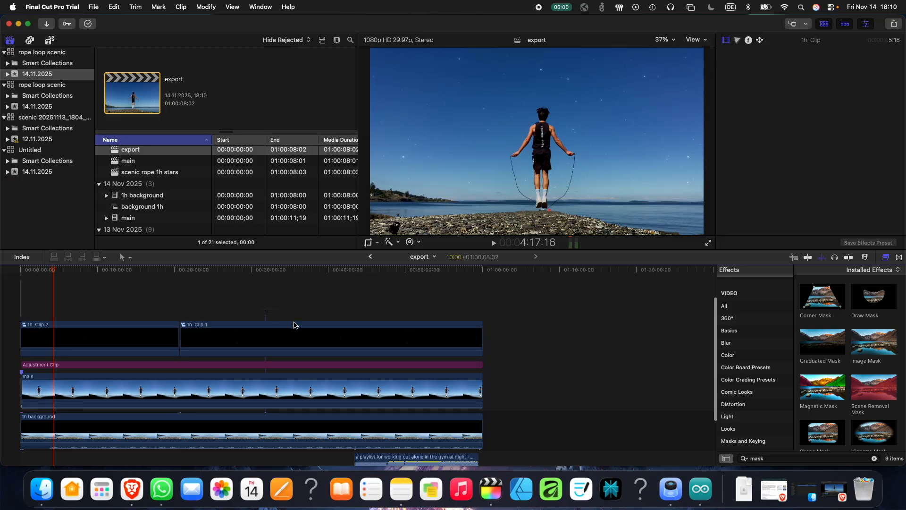
pyautogui.click(371, 309)
pyautogui.moveTo(370, 269); pyautogui.dragTo(118, 339)
pyautogui.scroll(-3, 198, 349)
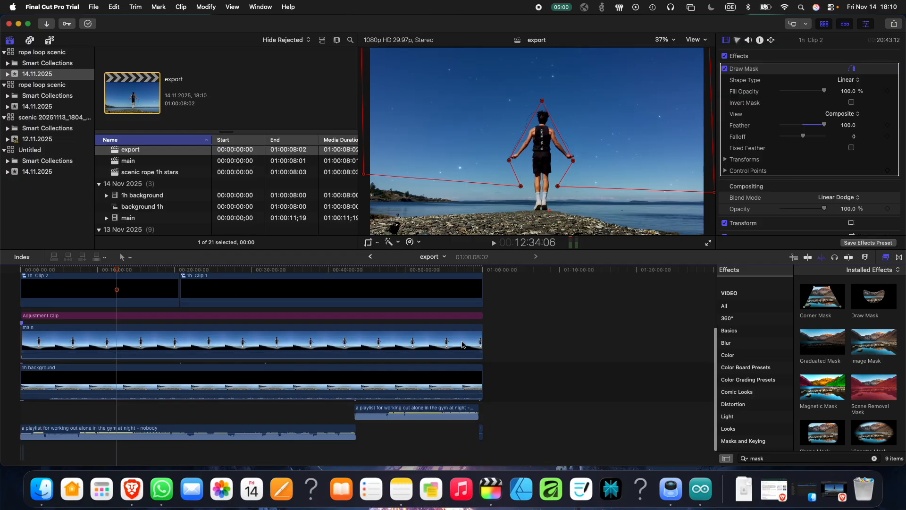
# Examine the end of the export timeline, moving between the final edit points to compare where the layers end.
pyautogui.moveTo(485, 270); pyautogui.dragTo(479, 272)
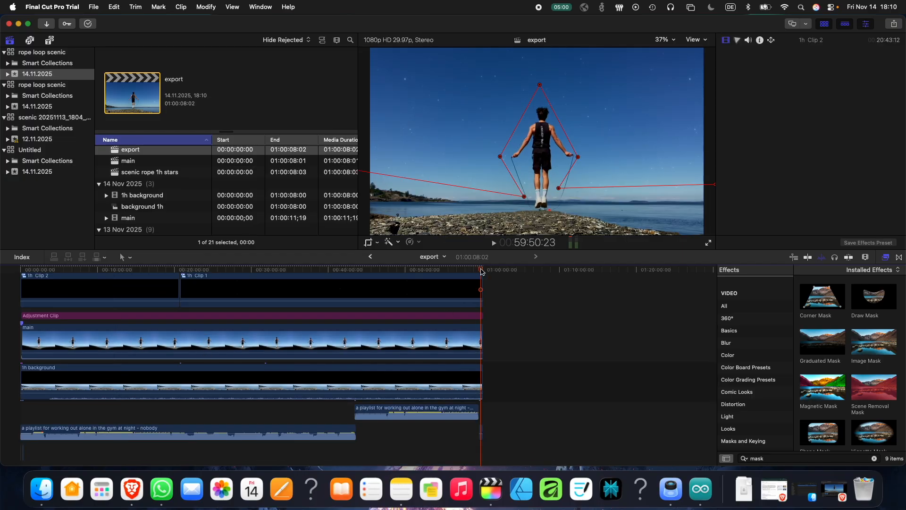
pyautogui.press('super+plus')
pyautogui.press('super+plus')
pyautogui.press('super+plus')
pyautogui.press('super+plus')
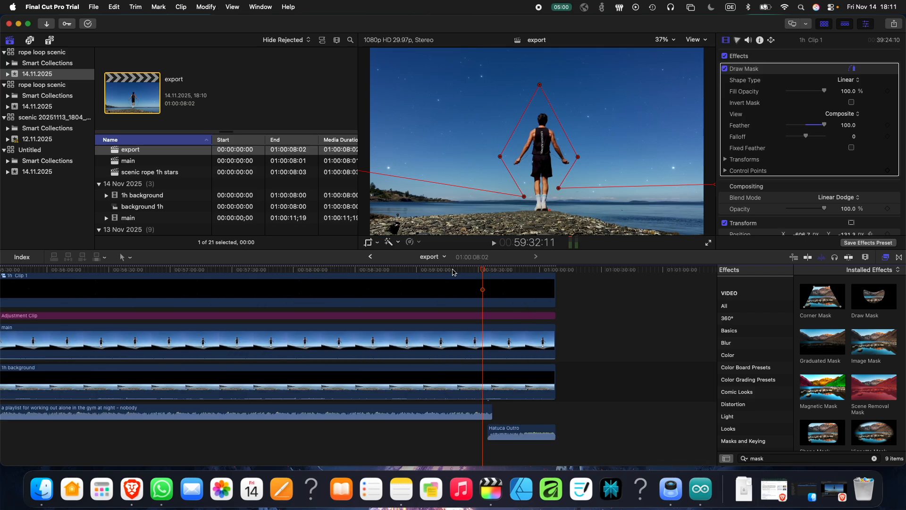
pyautogui.click(556, 269)
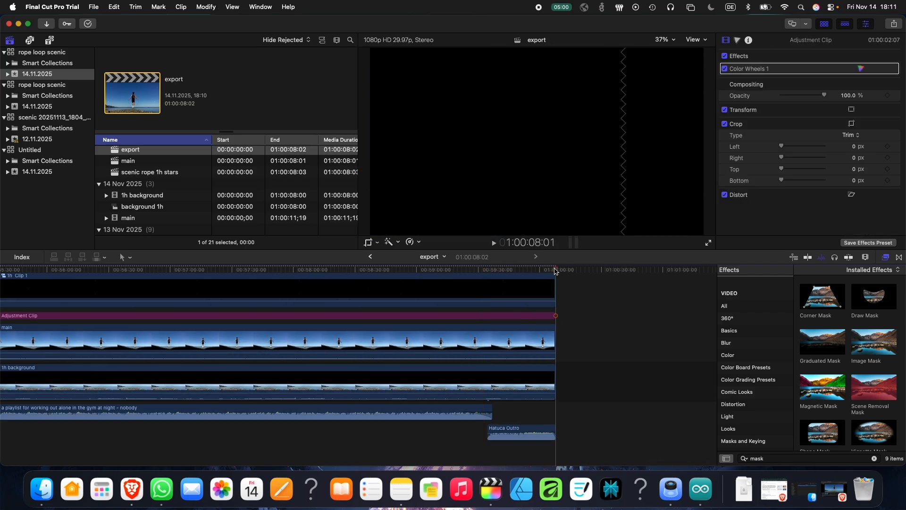
pyautogui.press('Up')
pyautogui.press('Up')
pyautogui.press('Up')
pyautogui.press('Up')
pyautogui.press('Up')
pyautogui.press('Down')
pyautogui.press('Down')
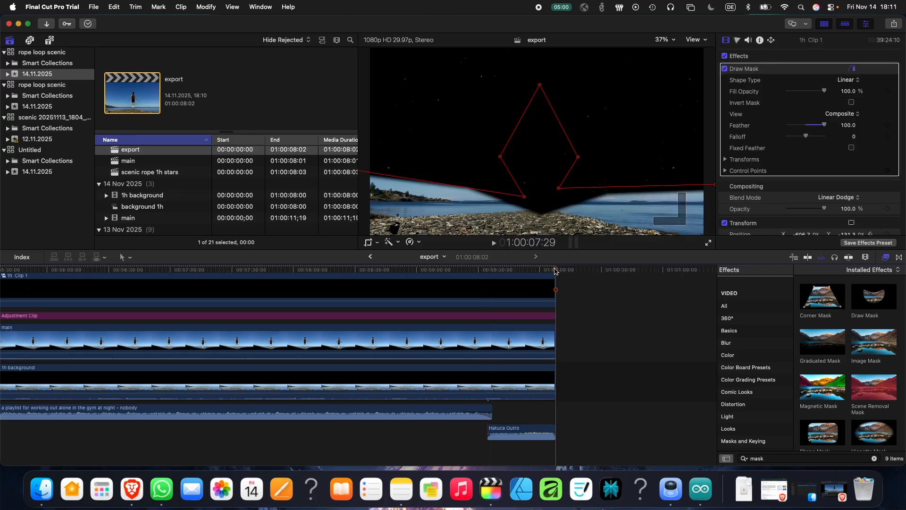
pyautogui.press('Down')
pyautogui.press('Down')
pyautogui.press('Up')
pyautogui.press('Up')
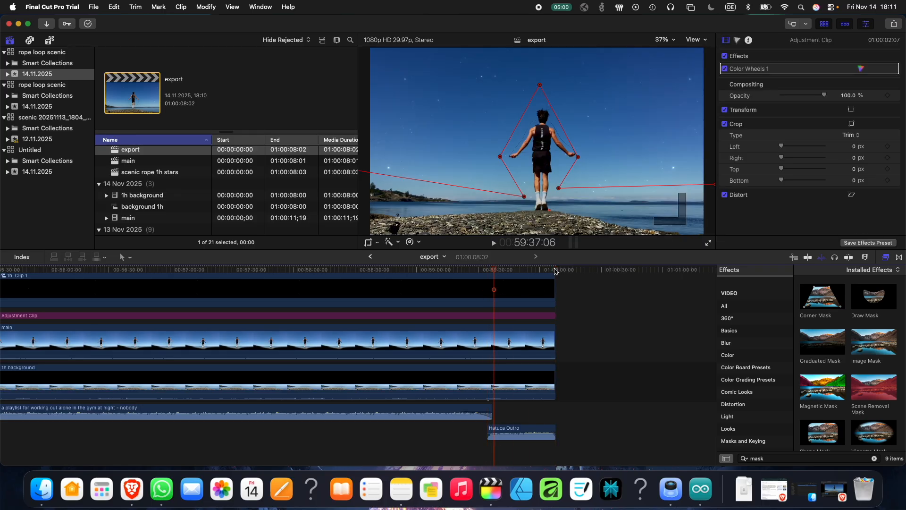
# Trim the ends of all clips in the export timeline to 01:00:07:29, and clear the selection.
pyautogui.press('Down')
pyautogui.press('Up')
pyautogui.press('Down')
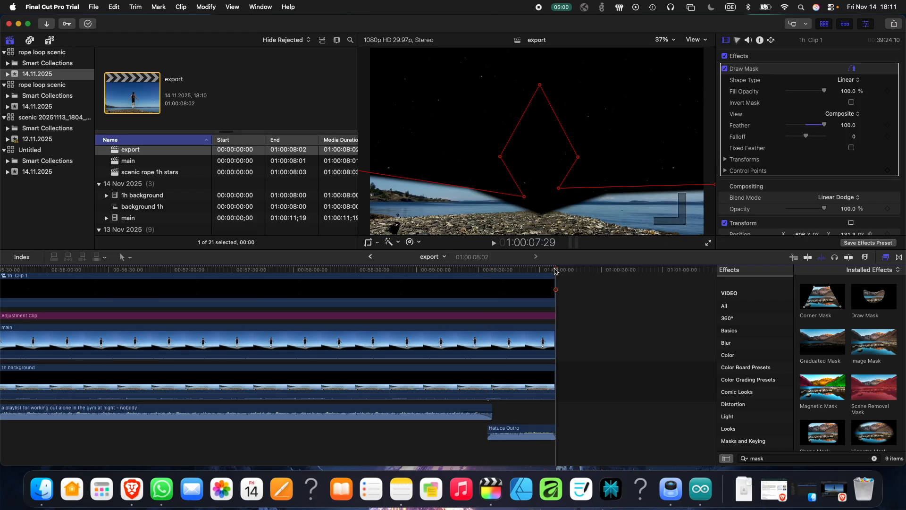
pyautogui.press('cmd+a')
pyautogui.hotkey('alt', ']')
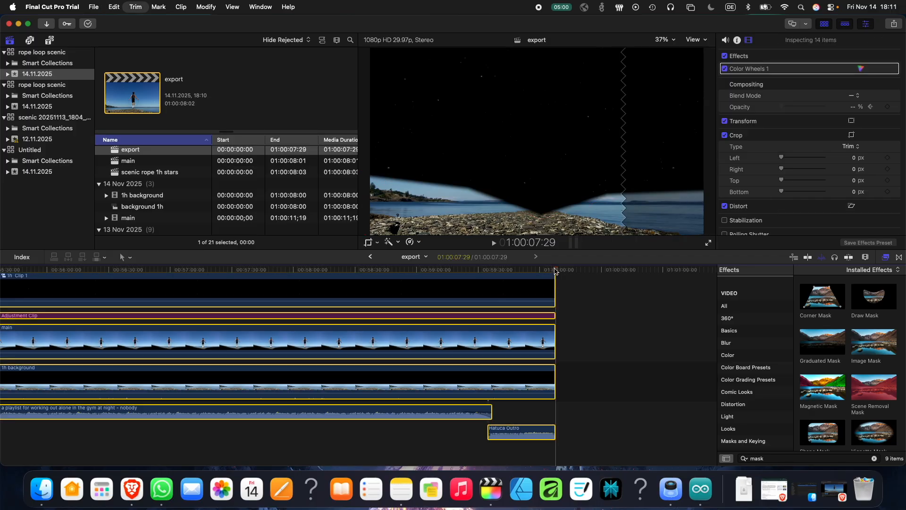
pyautogui.click(579, 293)
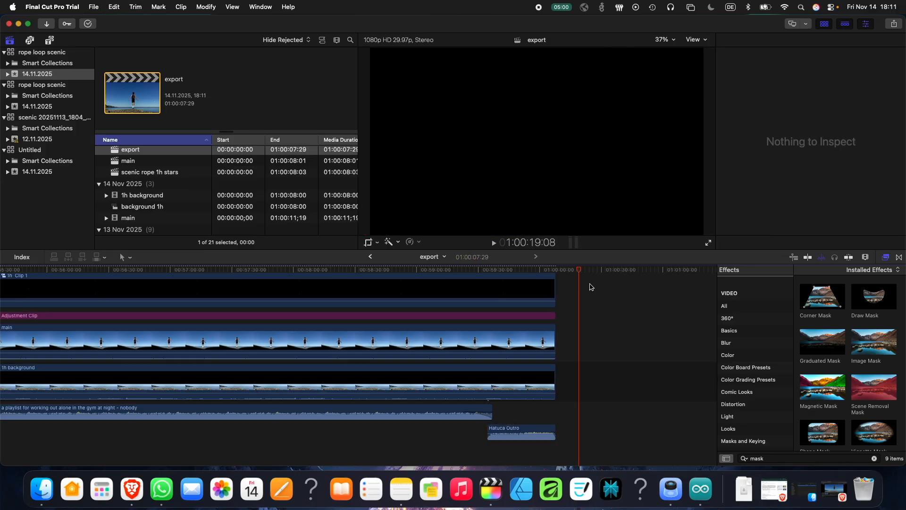
# Check the whole trimmed export timeline, its stacked layers and the composited picture around 37:49:24.
pyautogui.press('cmd+minus')
pyautogui.press('cmd+minus')
pyautogui.press('cmd+minus')
pyautogui.press('cmd+minus')
pyautogui.press('cmd+minus')
pyautogui.press('cmd+minus')
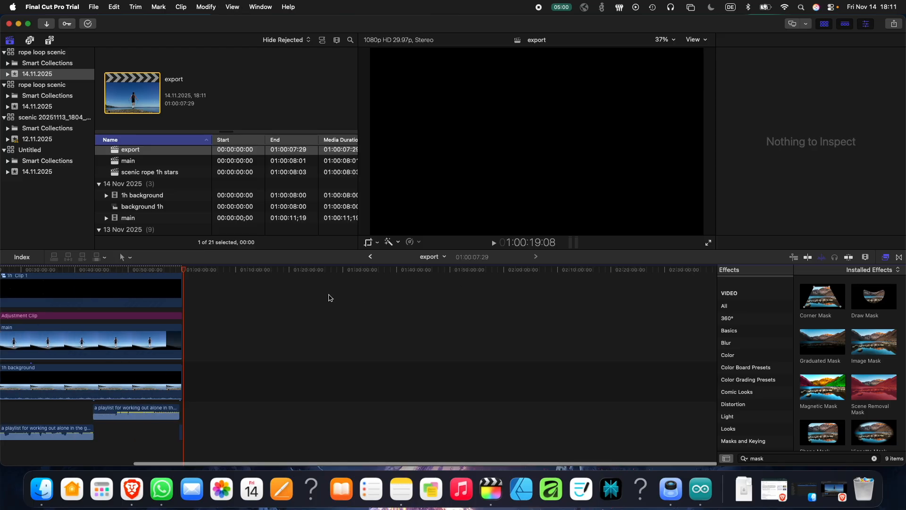
pyautogui.press('cmd+plus')
pyautogui.moveTo(336, 302); pyautogui.dragTo(20, 409)
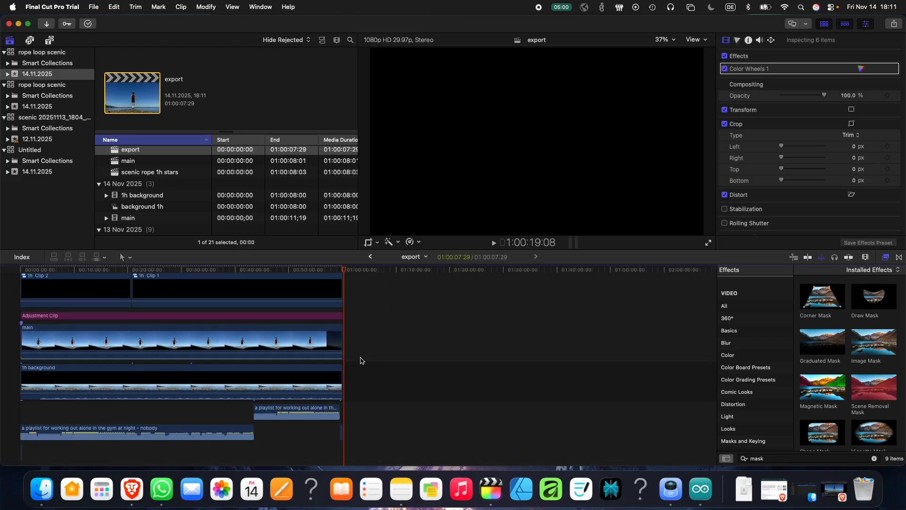
pyautogui.click(359, 360)
pyautogui.click(76, 336)
pyautogui.click(224, 271)
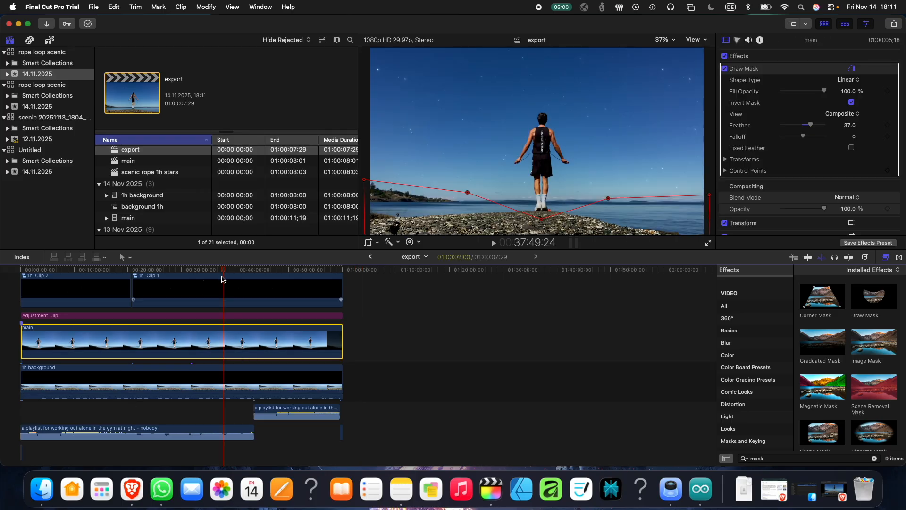
# Try lowering the 1h background clip's opacity to 34.81%, and undo the change.
pyautogui.click(221, 385)
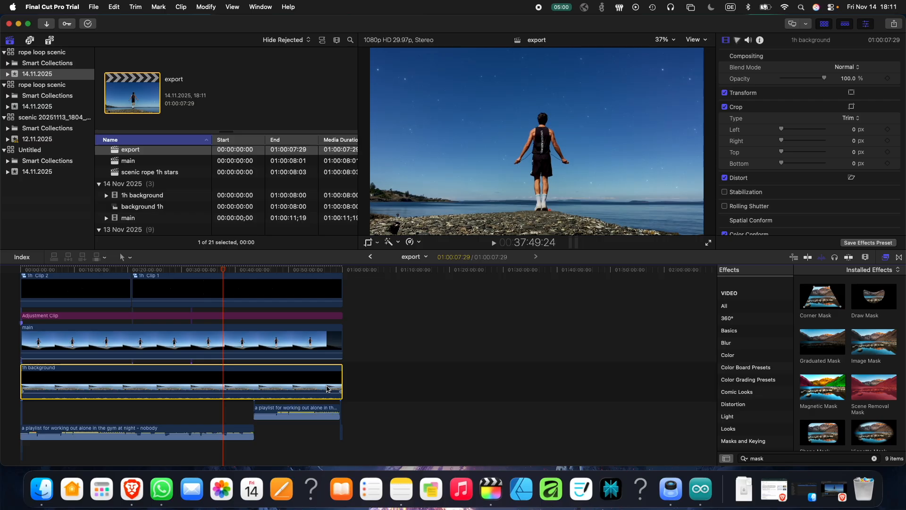
pyautogui.moveTo(823, 78); pyautogui.dragTo(797, 78)
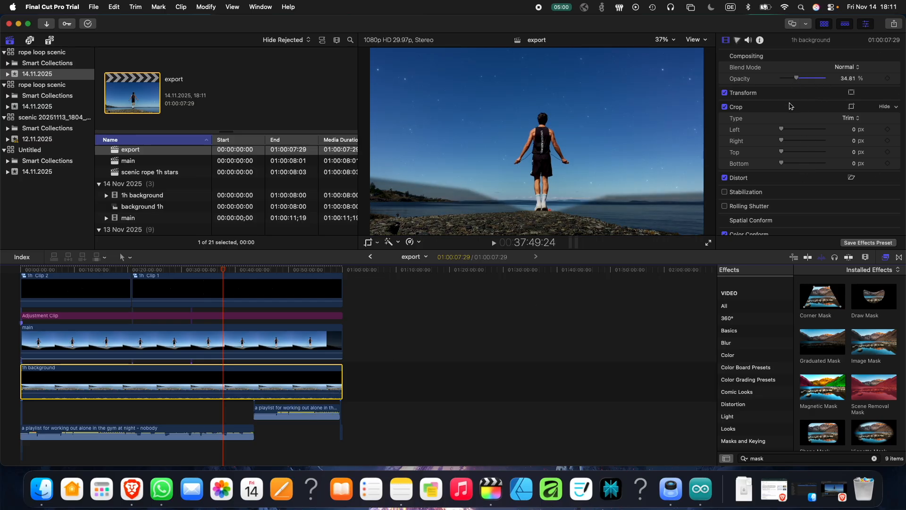
pyautogui.press('super+z')
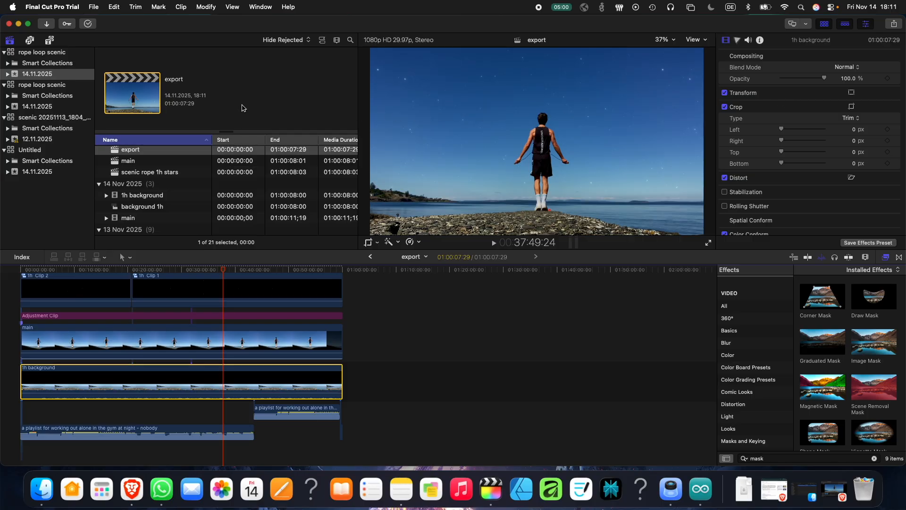
pyautogui.click(94, 6)
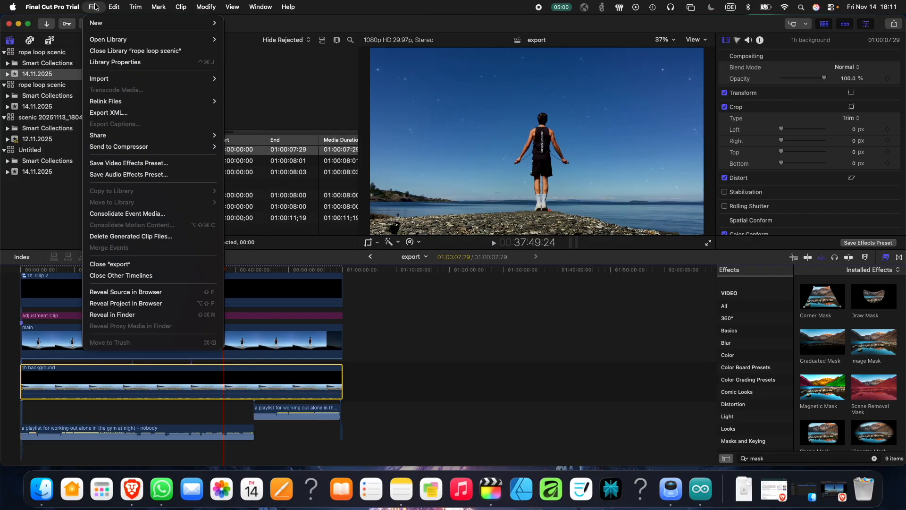
pyautogui.moveTo(140, 102)
pyautogui.click(251, 106)
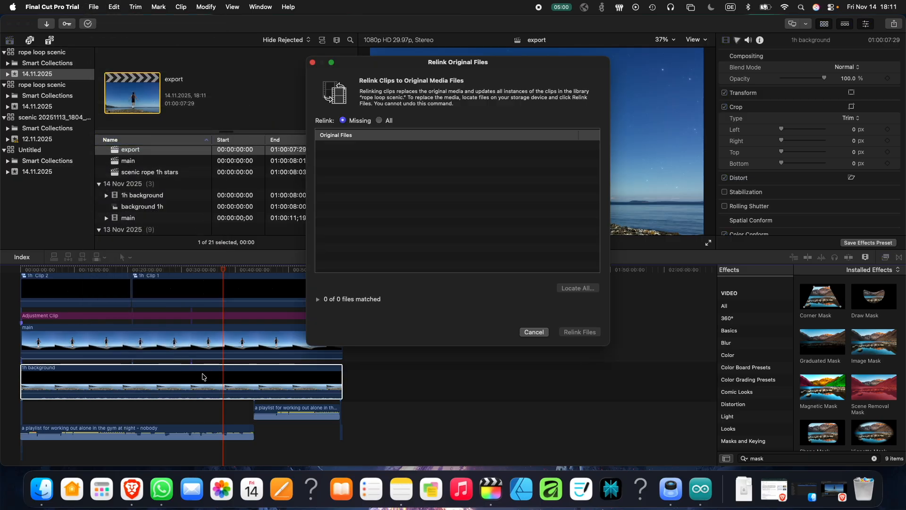
pyautogui.click(534, 332)
# Open original-media relinking for the 1h background clip, list all files, browse for a replacement for 1h background.mov, and cancel.
pyautogui.click(163, 195)
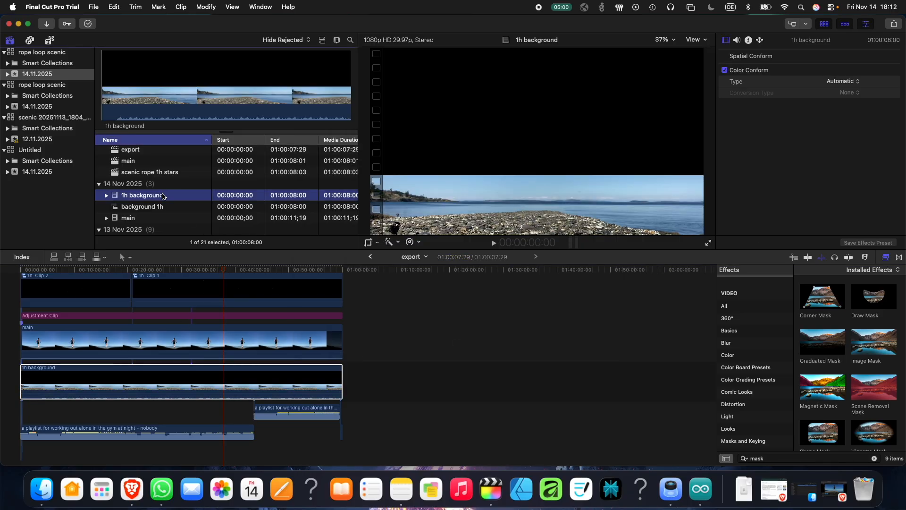
pyautogui.click(114, 7)
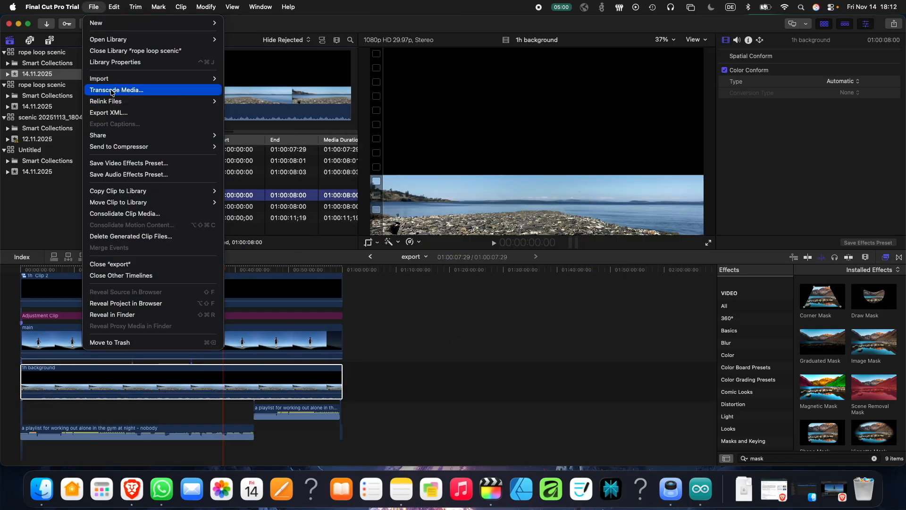
pyautogui.moveTo(133, 101)
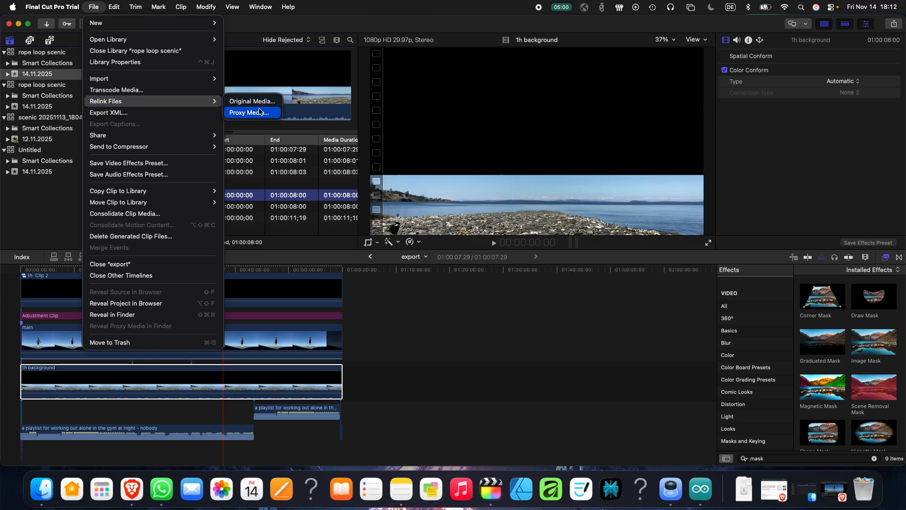
pyautogui.click(272, 105)
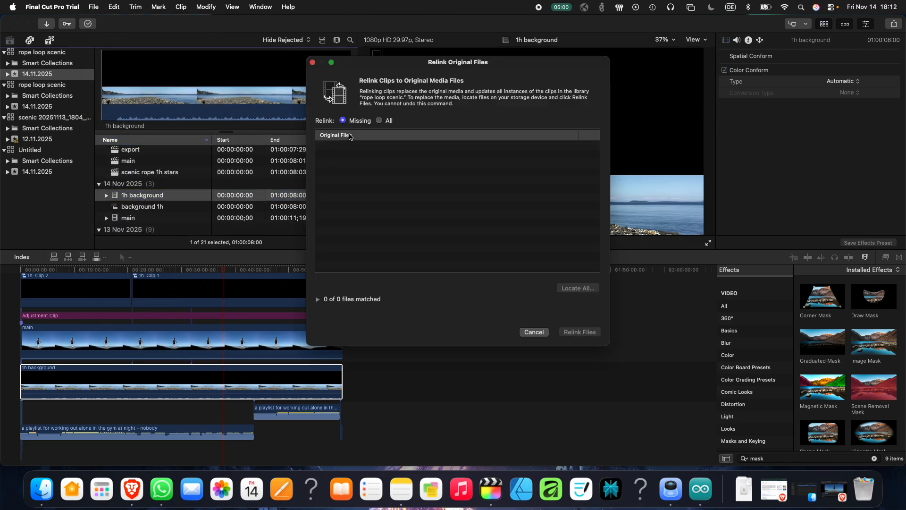
pyautogui.click(379, 121)
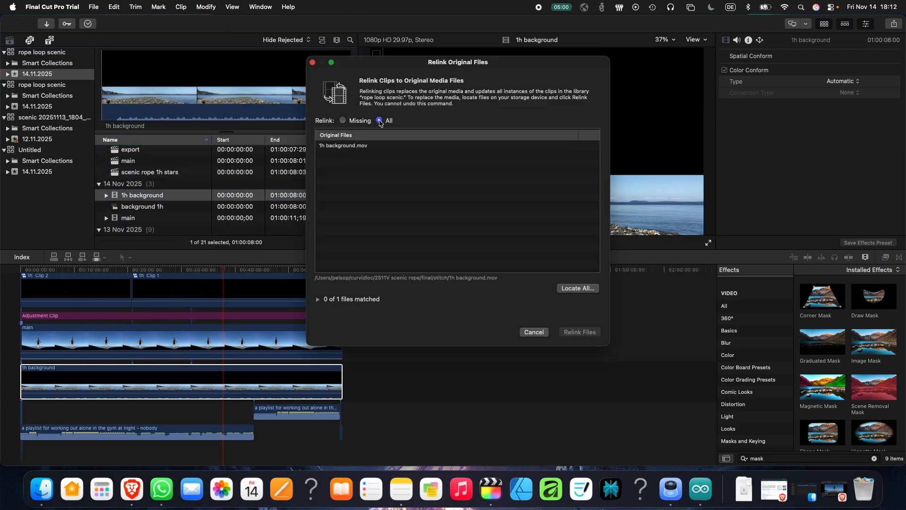
pyautogui.click(343, 147)
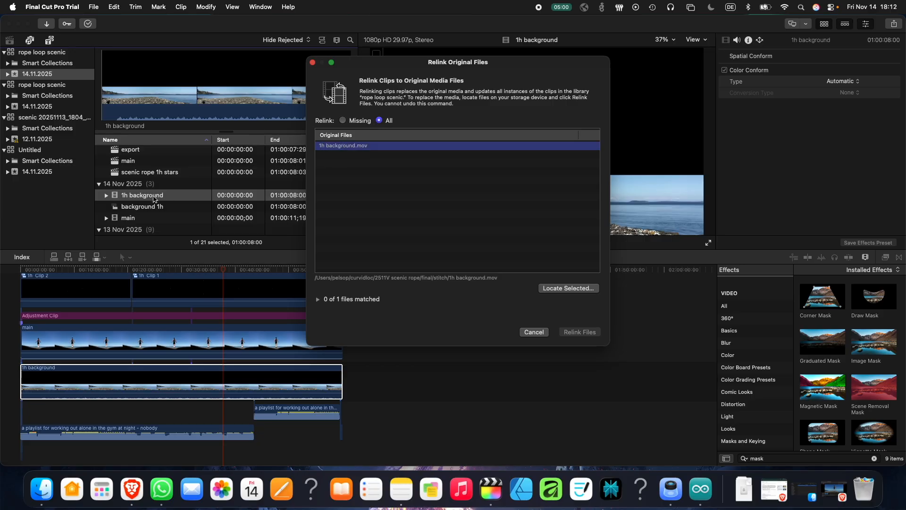
pyautogui.click(559, 290)
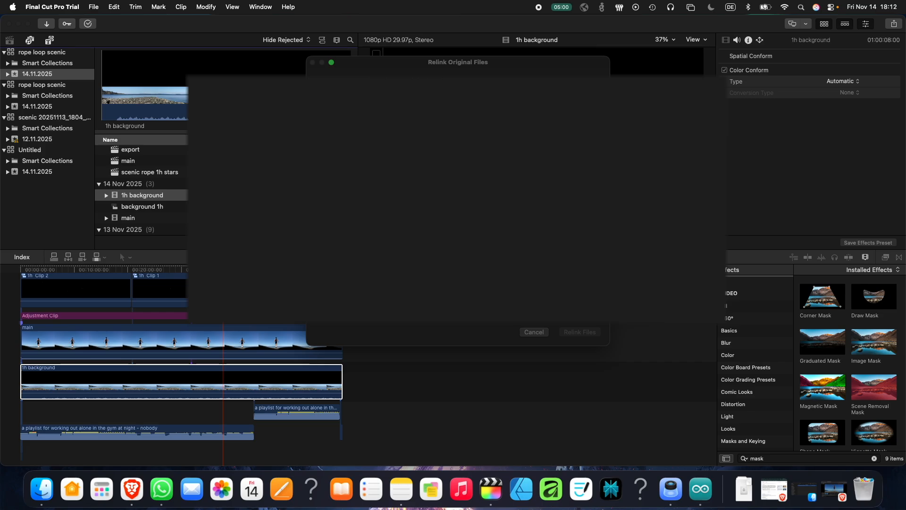
pyautogui.click(656, 311)
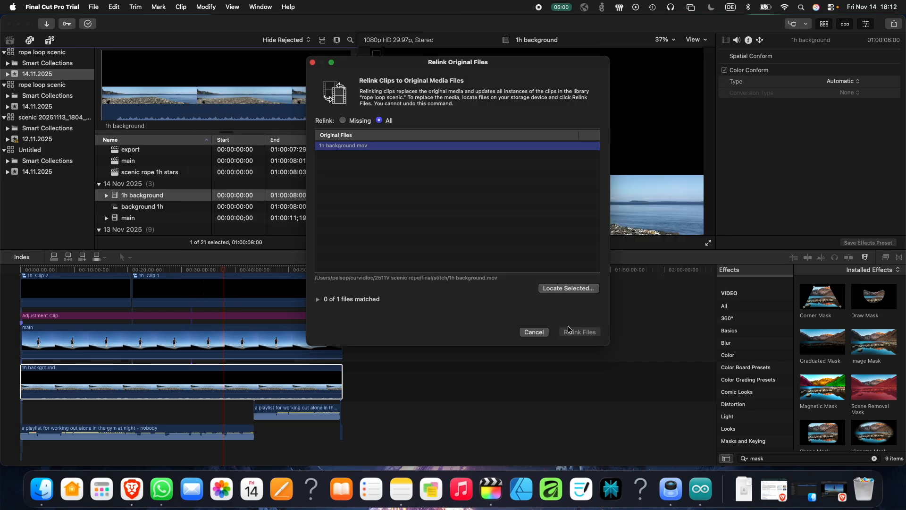
pyautogui.click(537, 329)
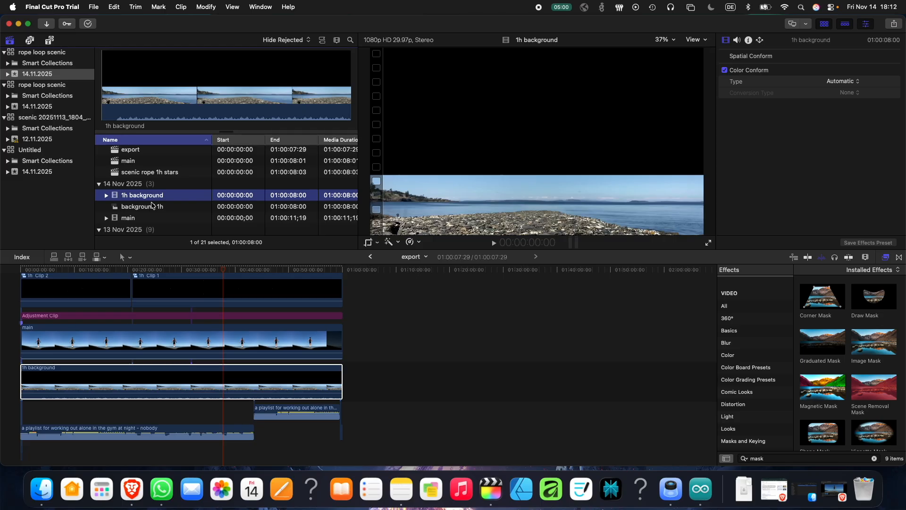
pyautogui.click(228, 294)
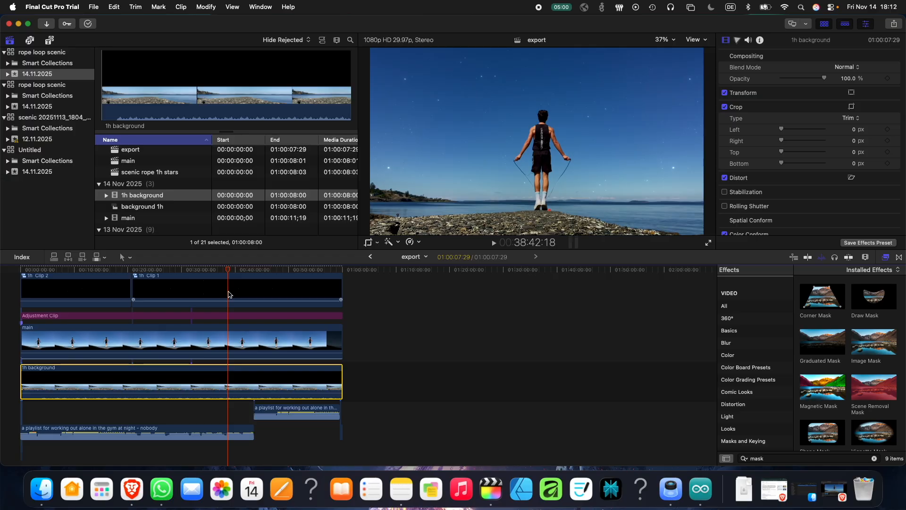
pyautogui.moveTo(228, 270); pyautogui.dragTo(232, 294)
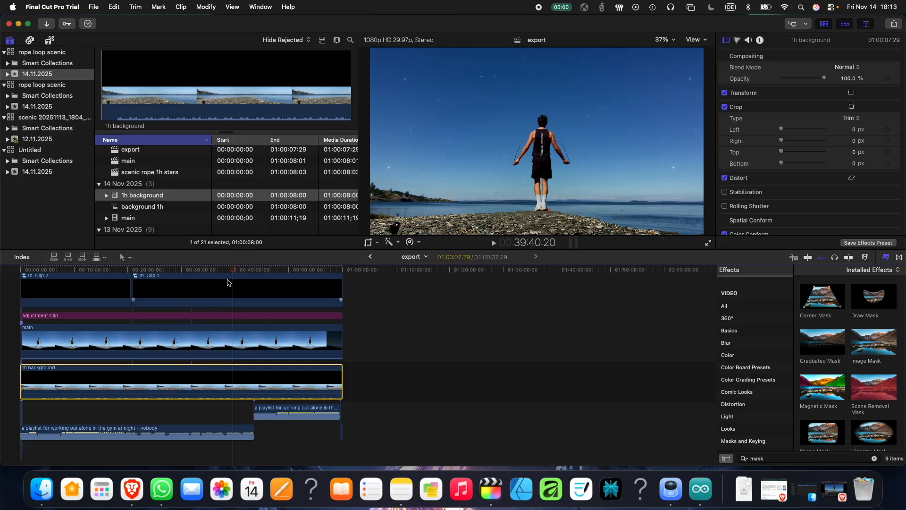
pyautogui.click(96, 10)
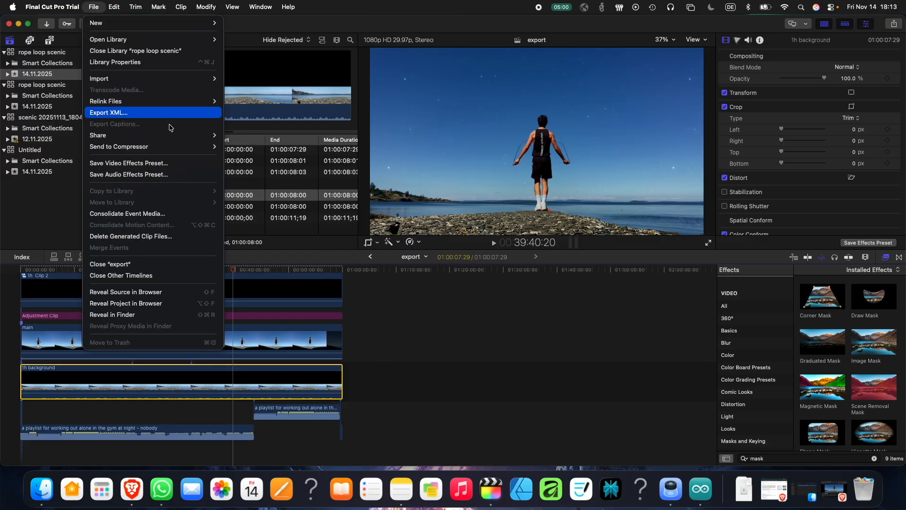
pyautogui.click(367, 257)
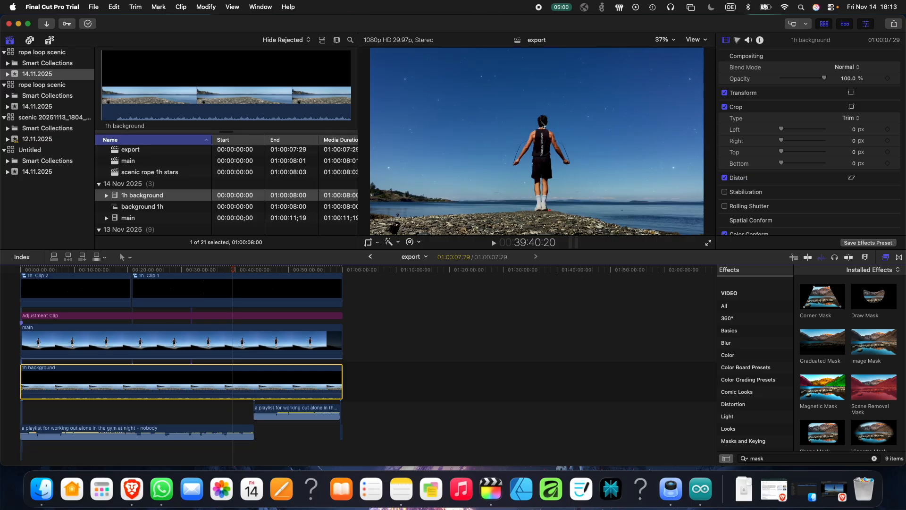
# Export the project with the Social Media (default) destination, and show the background tasks to monitor the sharing progress.
pyautogui.click(895, 24)
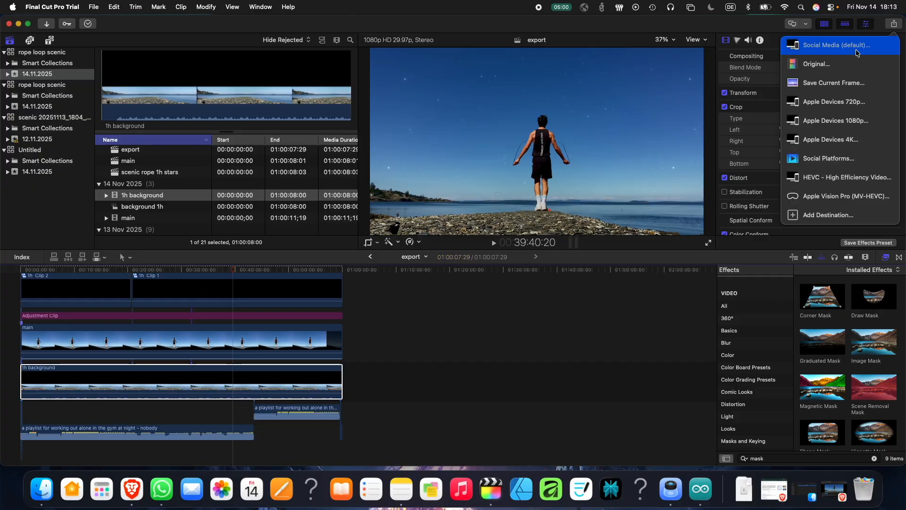
pyautogui.click(812, 42)
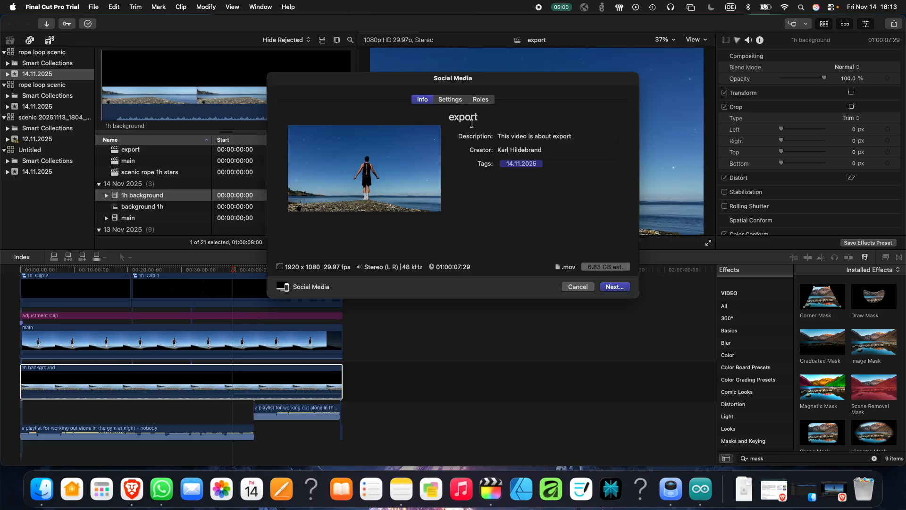
pyautogui.click(623, 288)
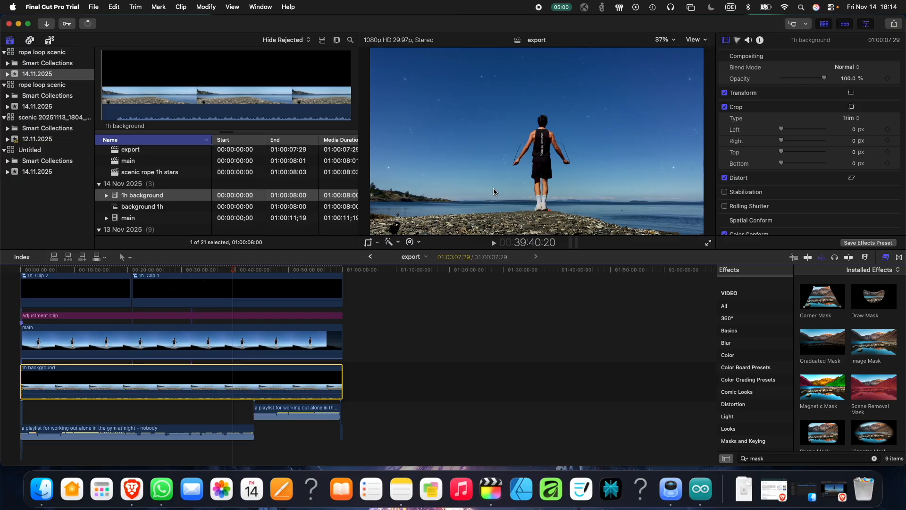
pyautogui.click(87, 24)
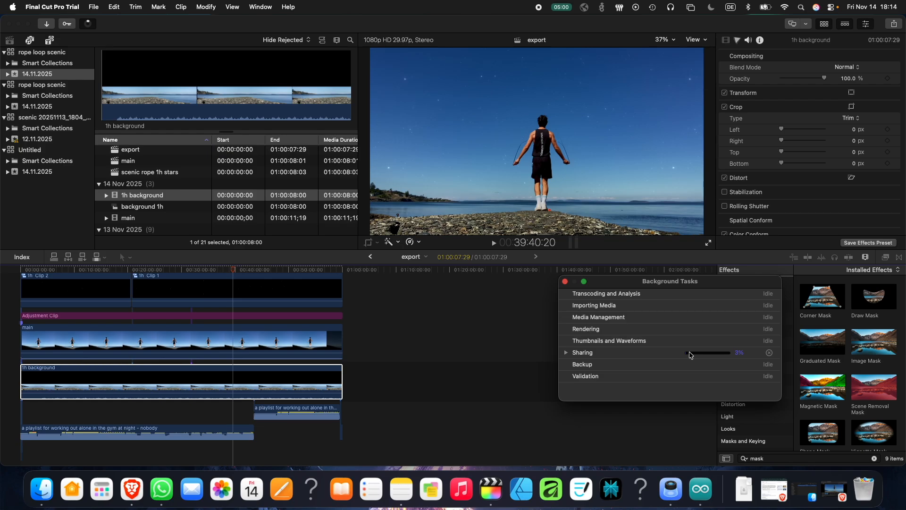
pyautogui.moveTo(684, 291); pyautogui.dragTo(606, 321)
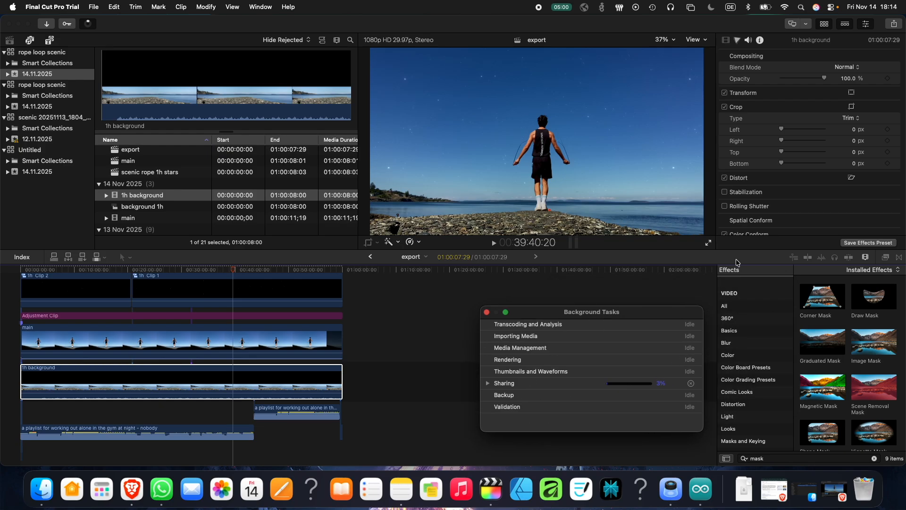
# Examine the Social Media export settings and the available resolutions for the project, and cancel the second export.
pyautogui.click(893, 23)
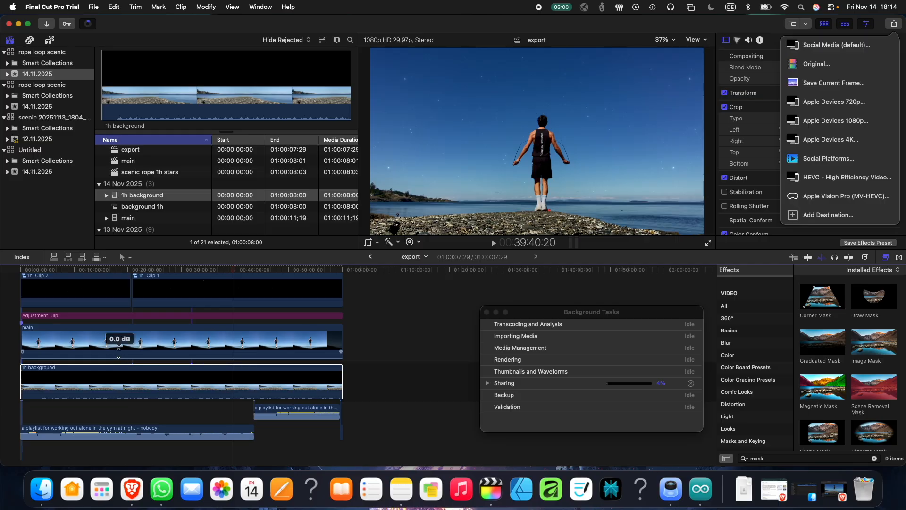
pyautogui.click(847, 46)
pyautogui.click(451, 99)
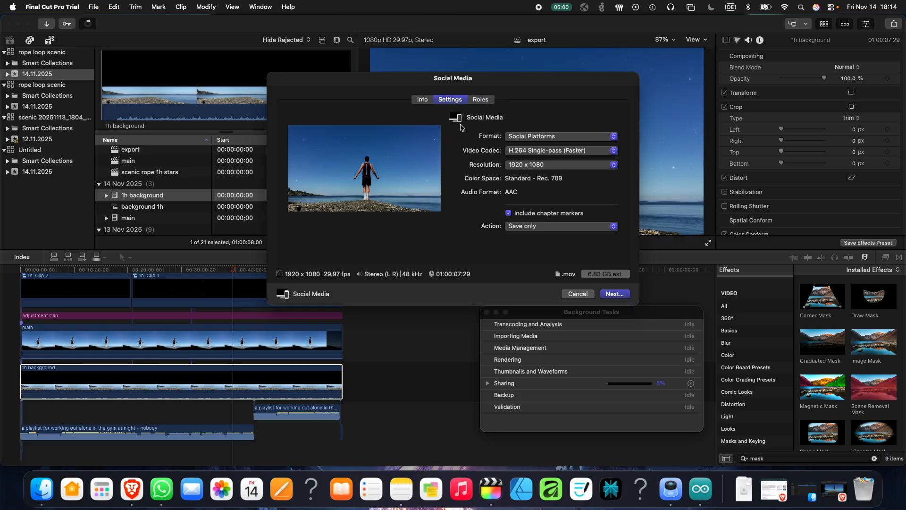
pyautogui.click(528, 165)
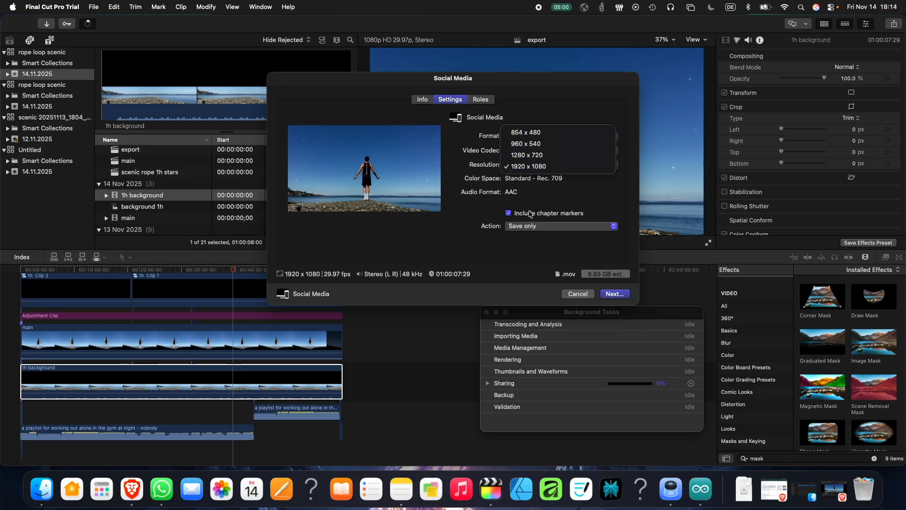
pyautogui.click(577, 294)
pyautogui.click(578, 293)
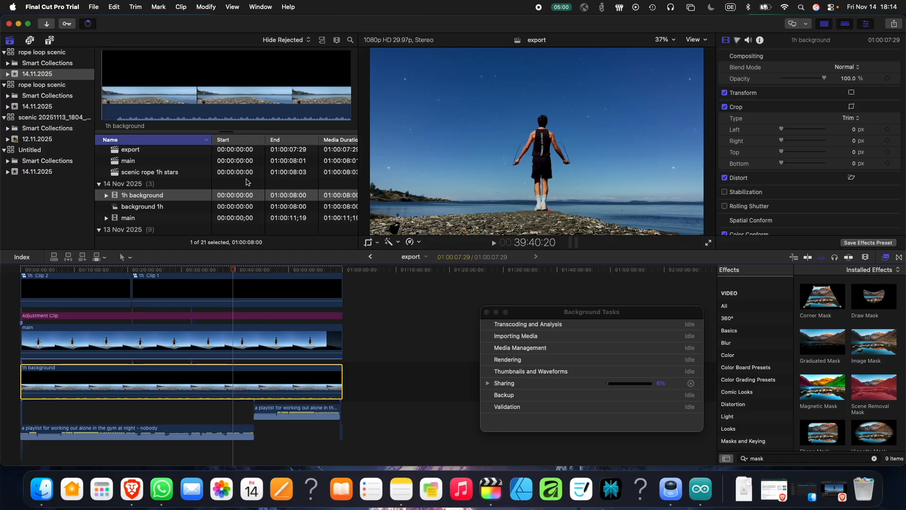
pyautogui.scroll(2, 246, 182)
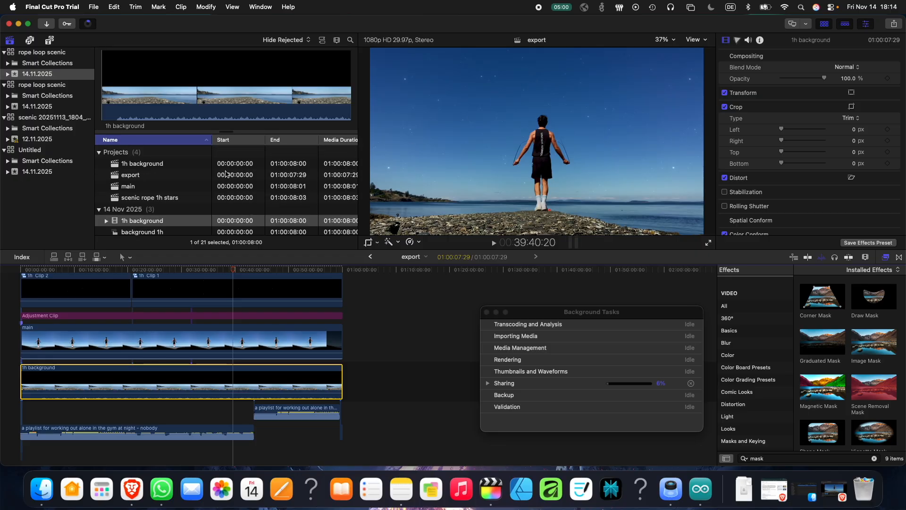